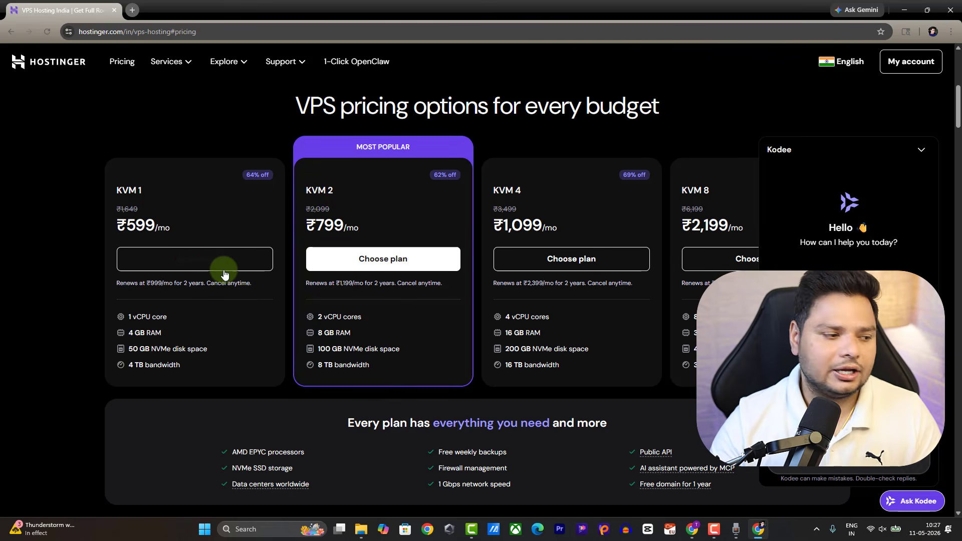
Add the KVM 2 VPS plan to the cart and view its billing period options.
click(322, 270)
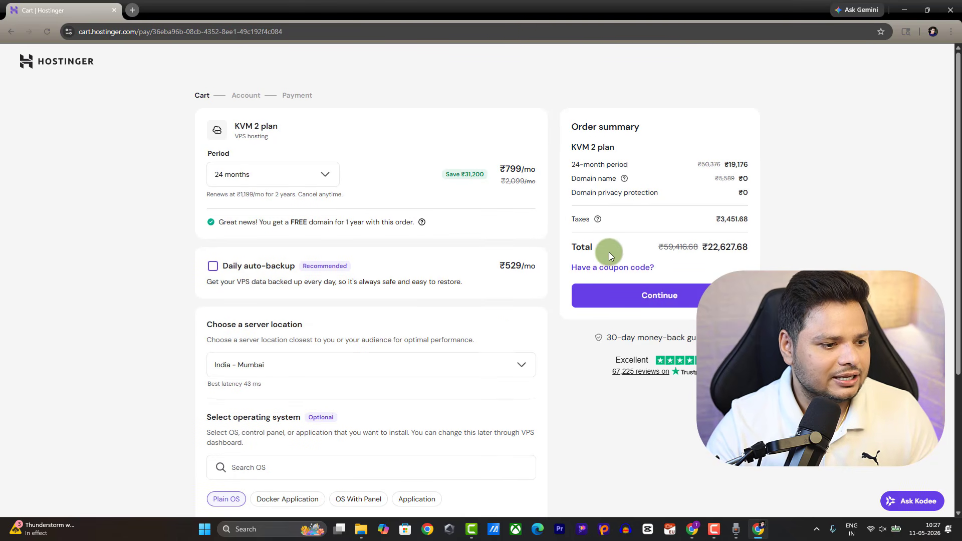
click(275, 175)
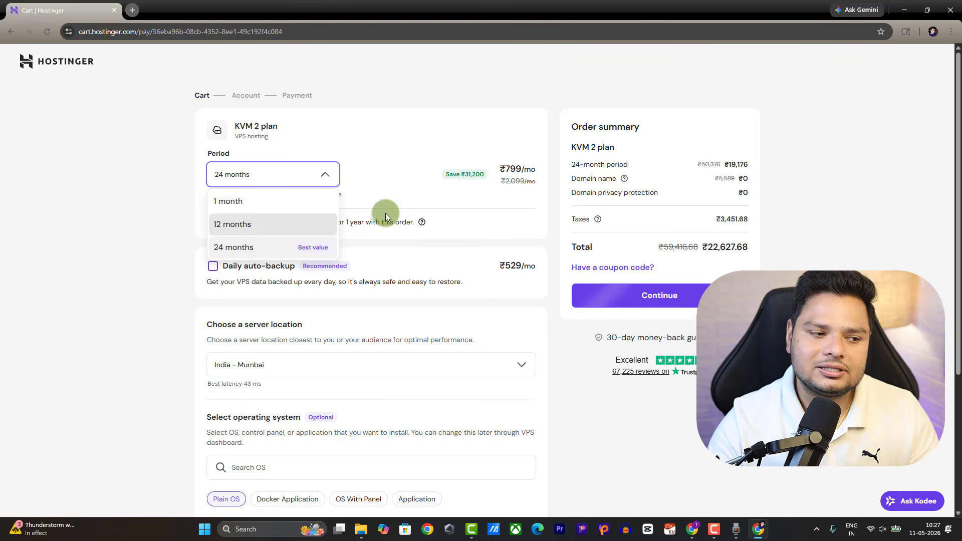
Apply a 10% discount coupon code in the cart, replacing an invalid first code.
click(577, 267)
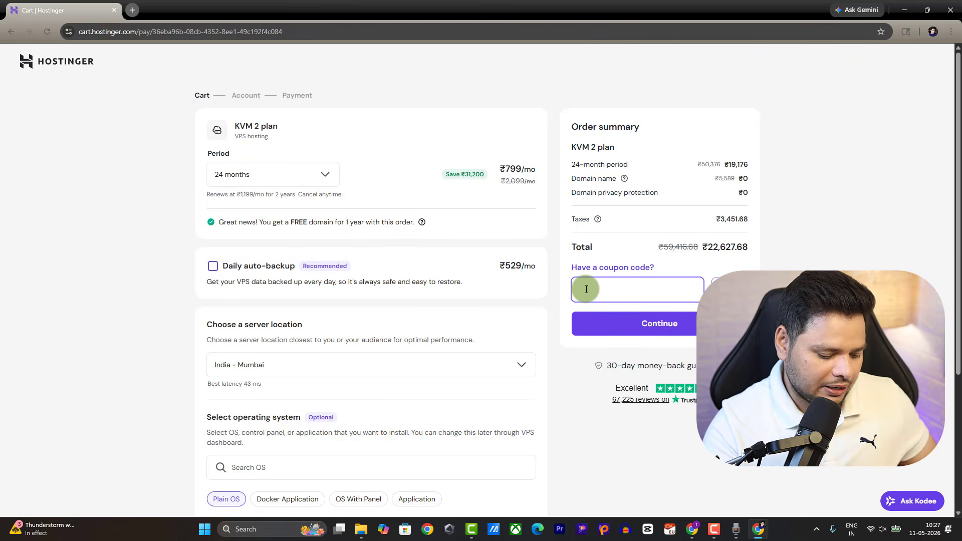
text(RAHUL20)
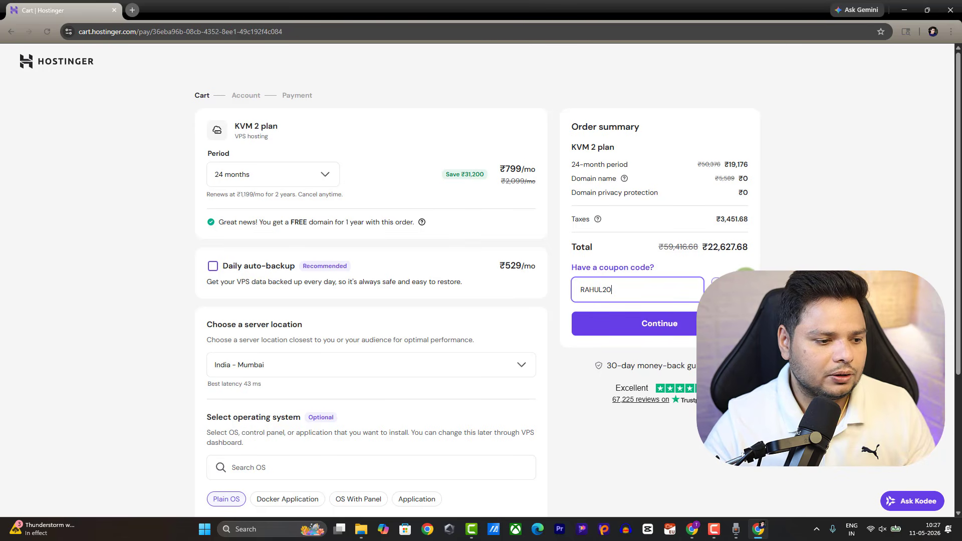
click(732, 289)
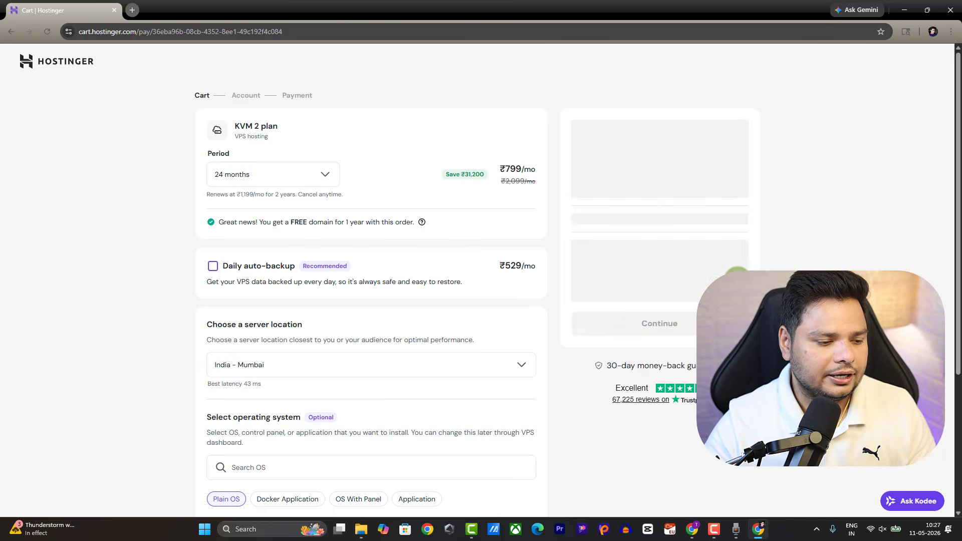
click(626, 289)
key(ctrl+a)
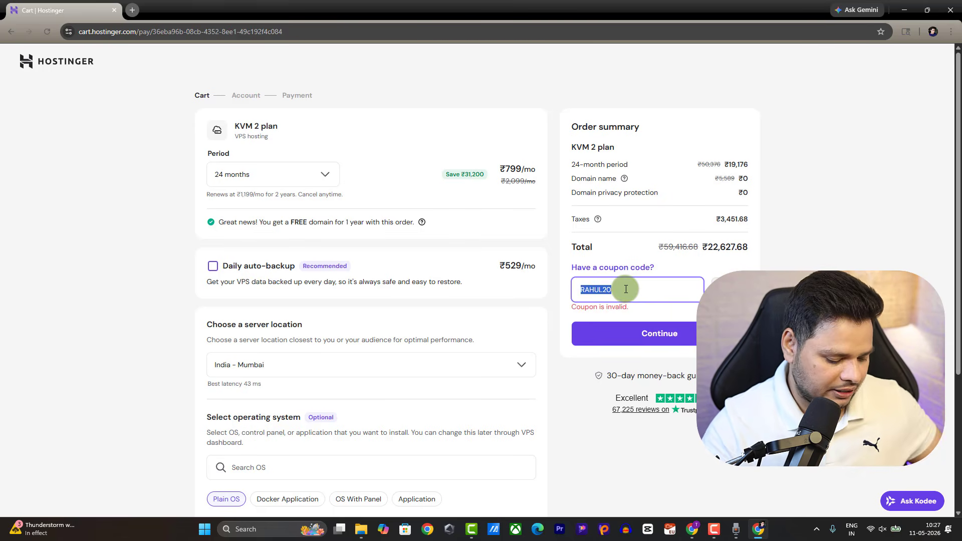
text(RAHULUP)
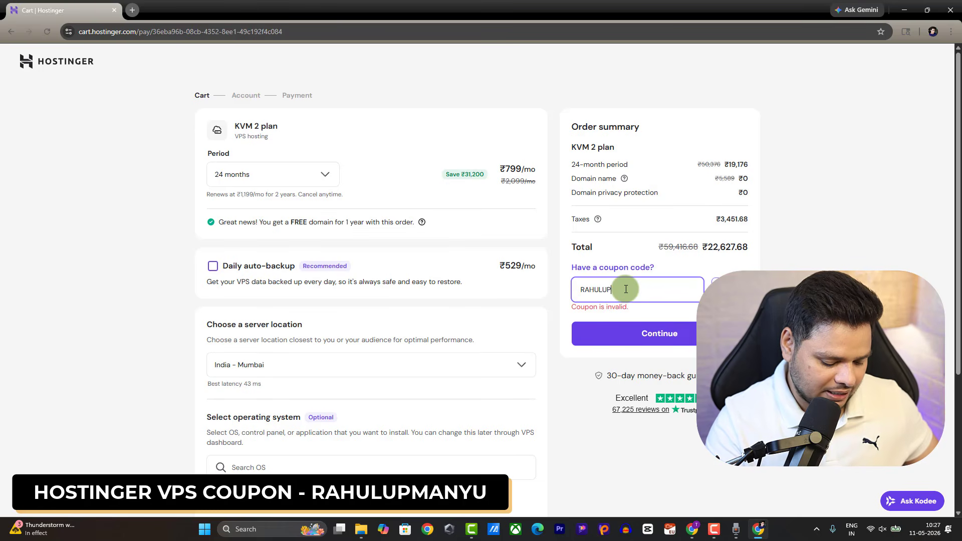
text(MANYU)
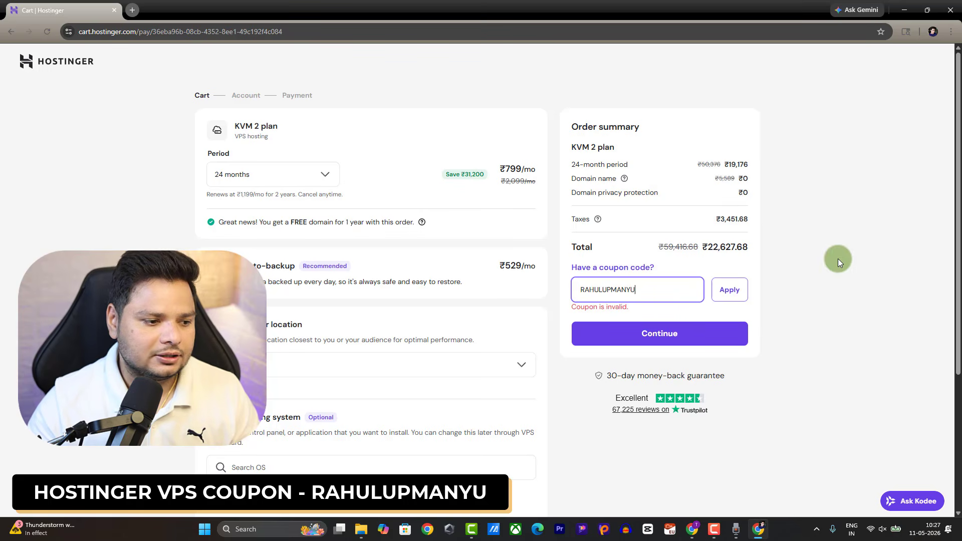
click(734, 296)
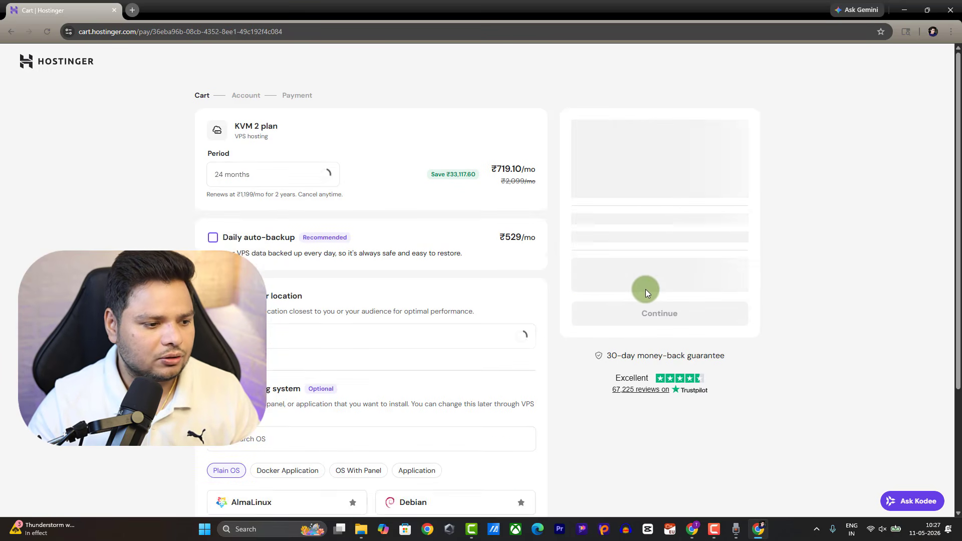
drag(708, 265, 750, 269)
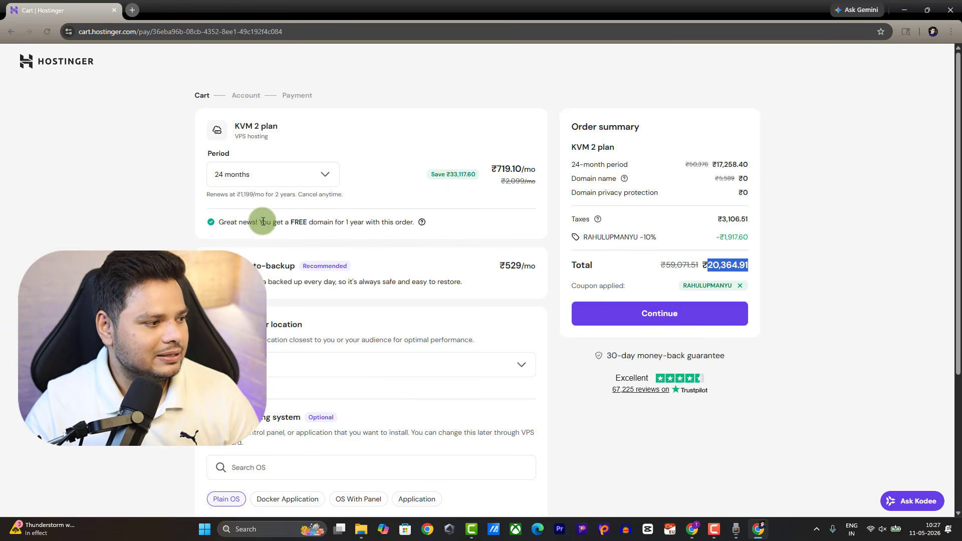
Change the billing period to 12 months, bringing the total to ₹11,839.18.
click(269, 173)
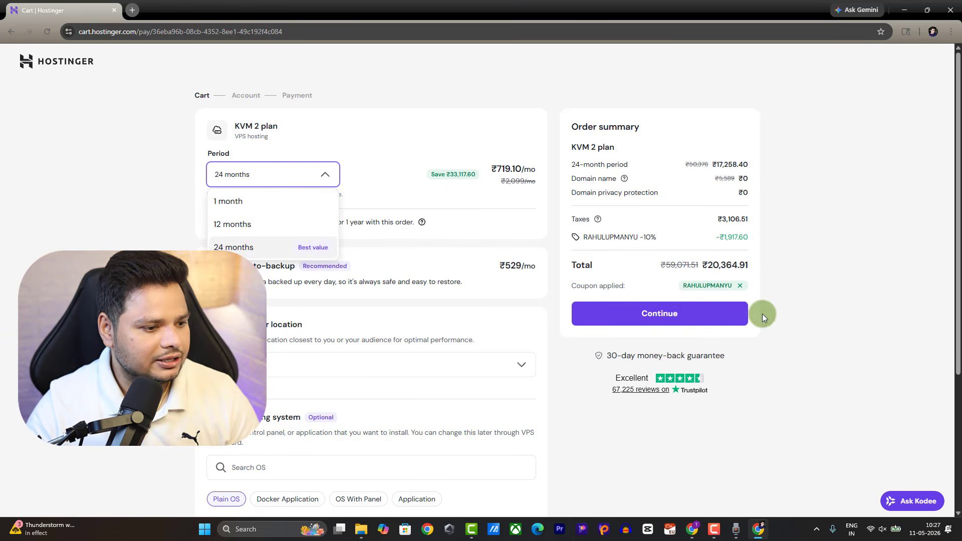
click(254, 222)
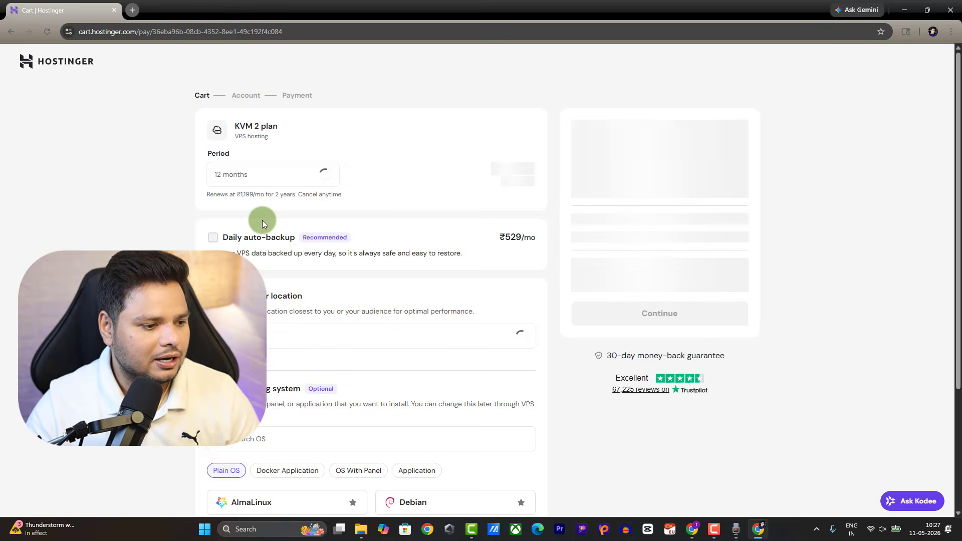
drag(712, 265, 800, 281)
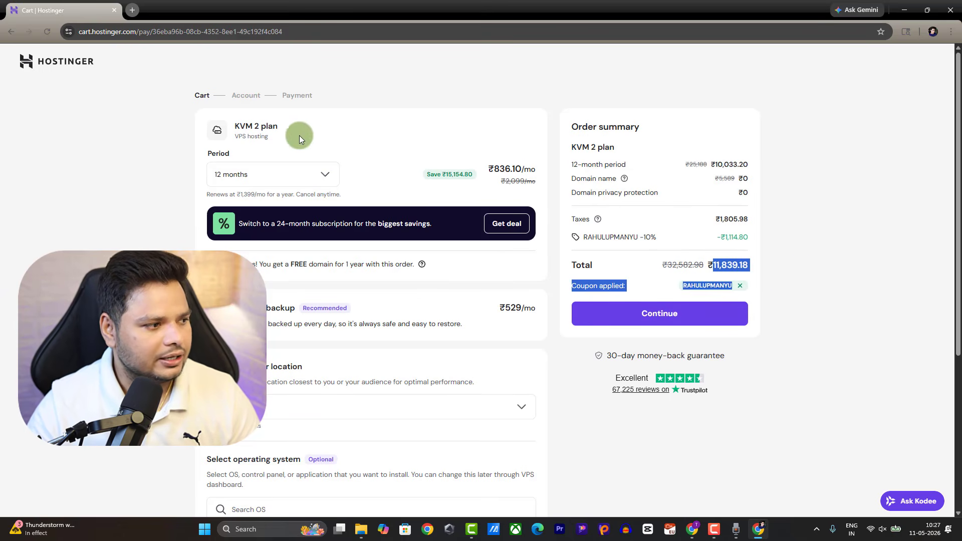
click(258, 122)
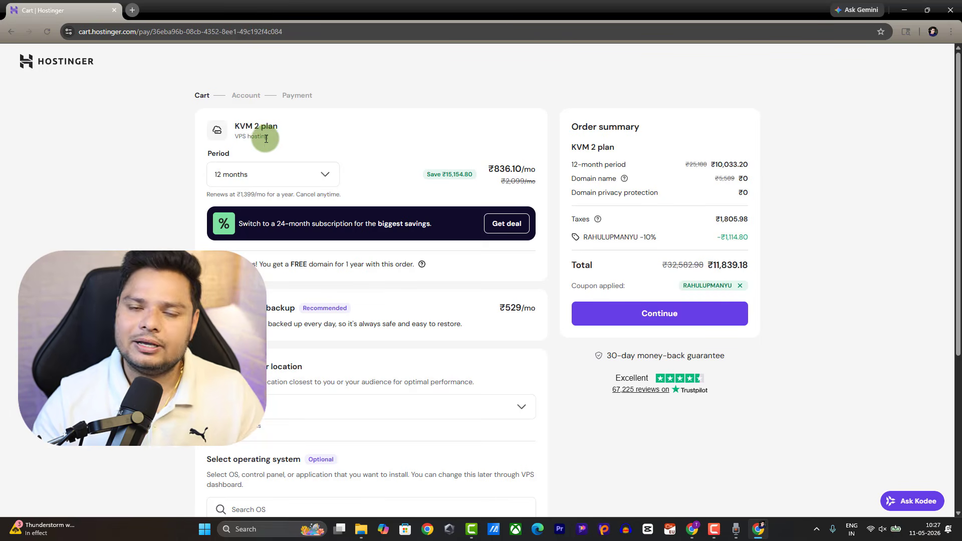
Continue to checkout and register with Hostinger using a Google account.
click(619, 314)
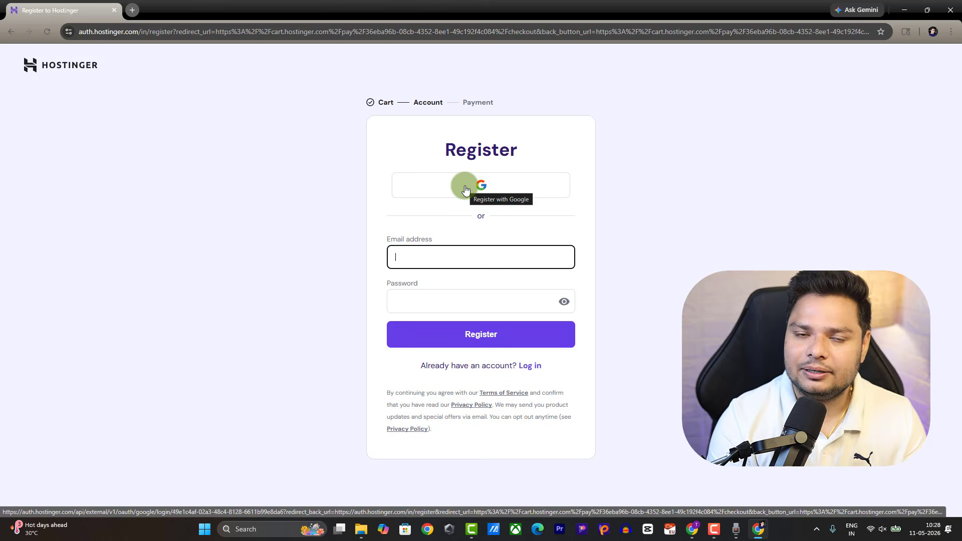
click(465, 189)
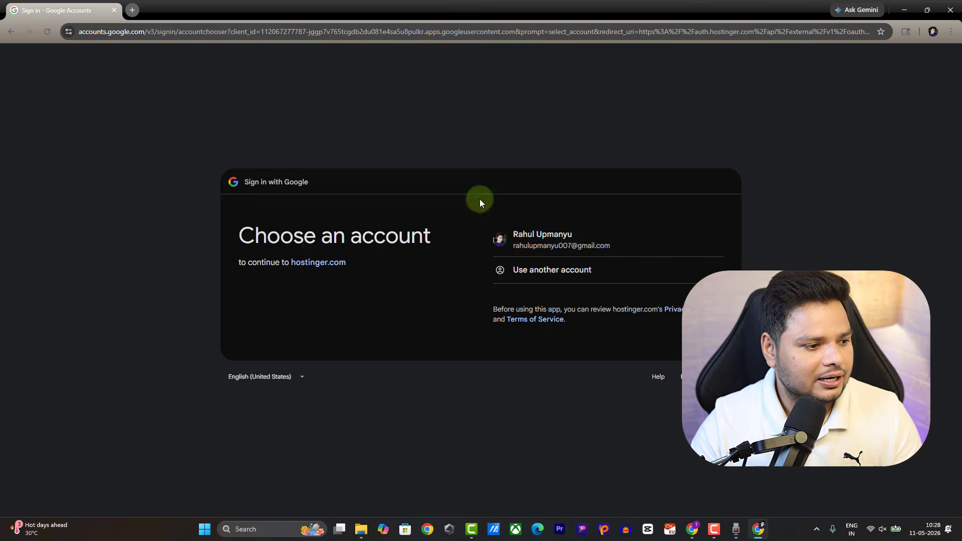
click(569, 243)
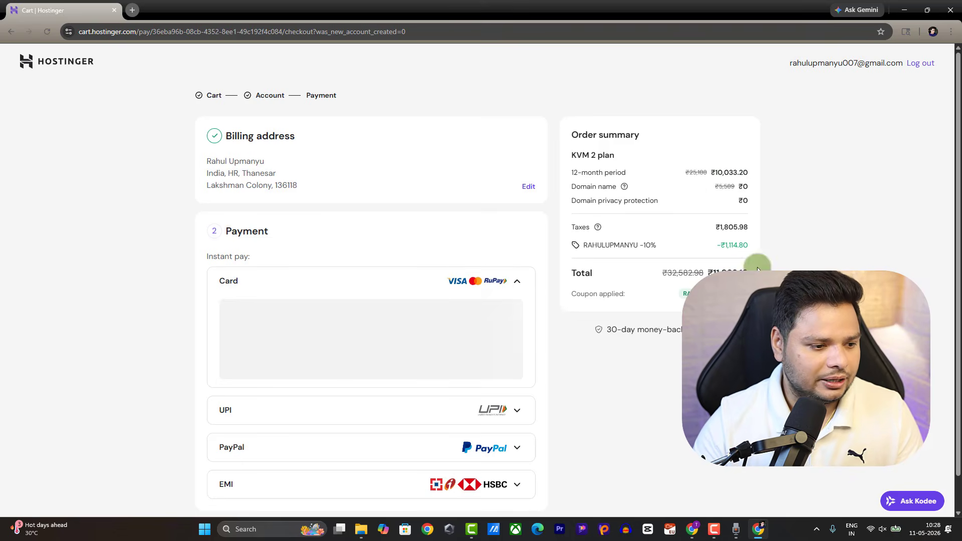
Confirm the billing address and pay for the KVM 2 order via UPI.
scroll(711, 269, down, 1)
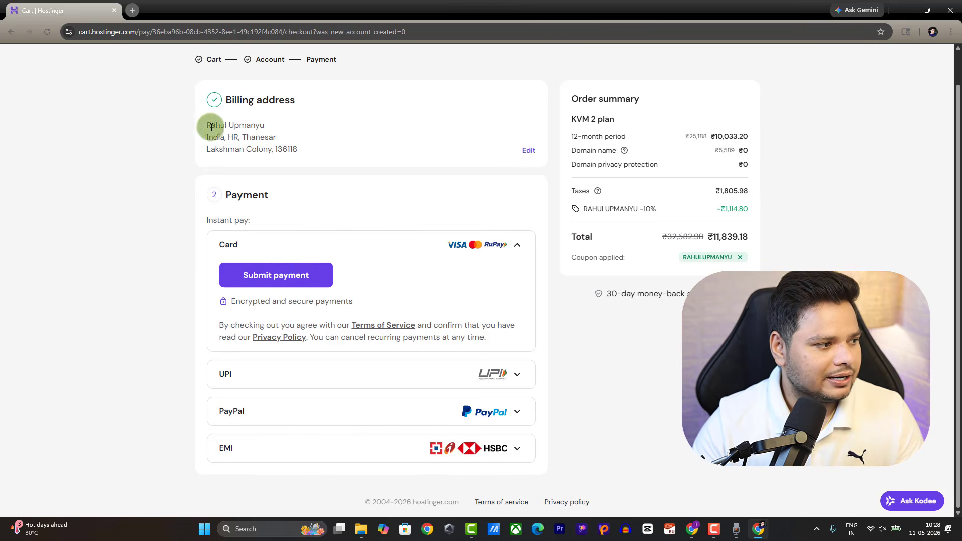
drag(208, 125, 302, 153)
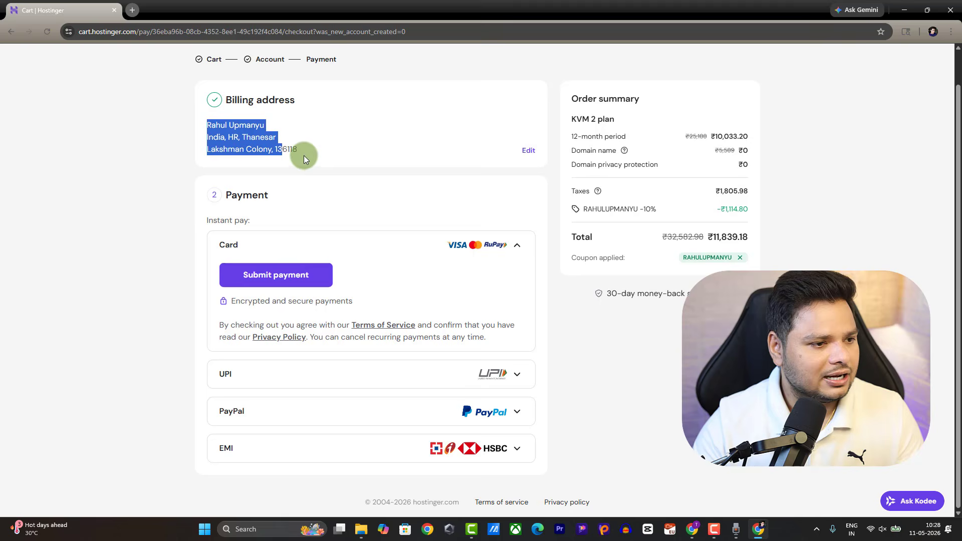
click(530, 151)
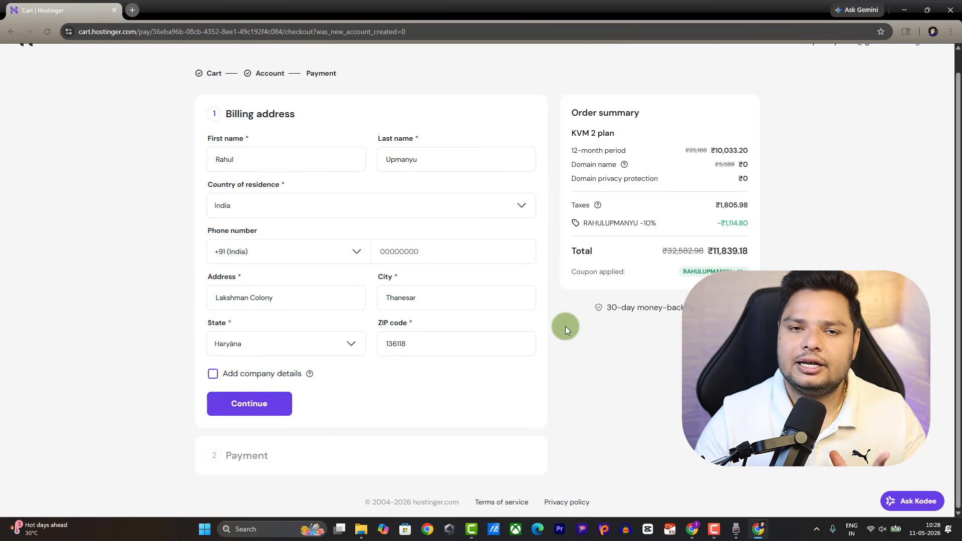
click(250, 401)
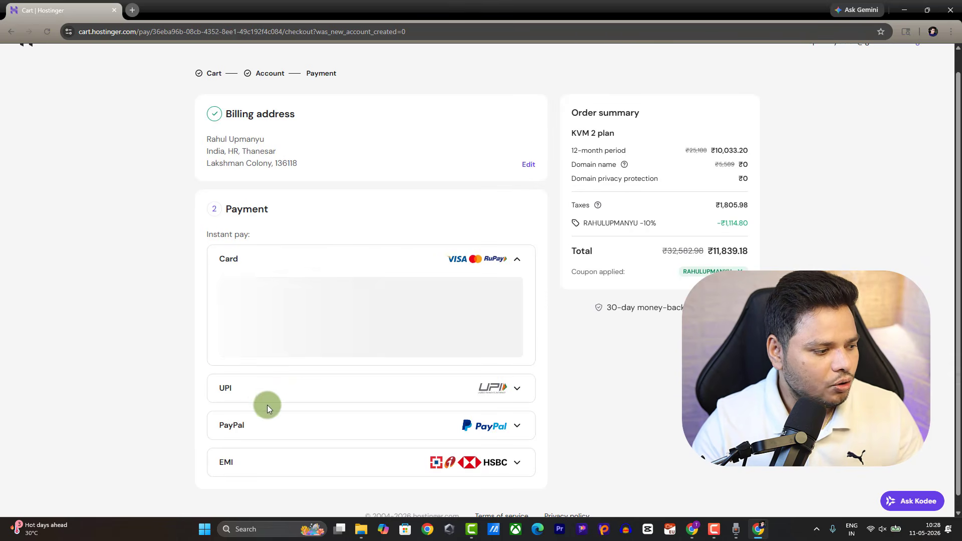
click(261, 396)
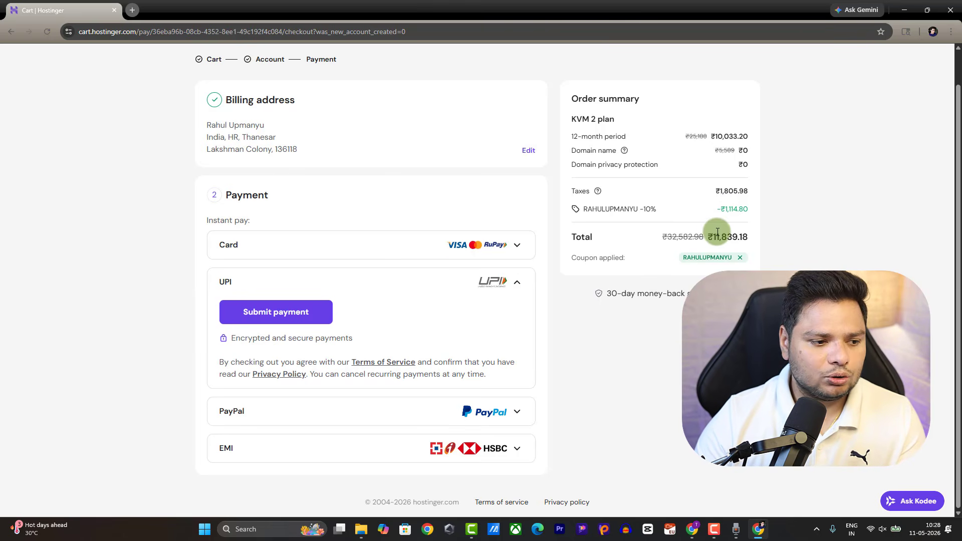
drag(714, 236, 760, 240)
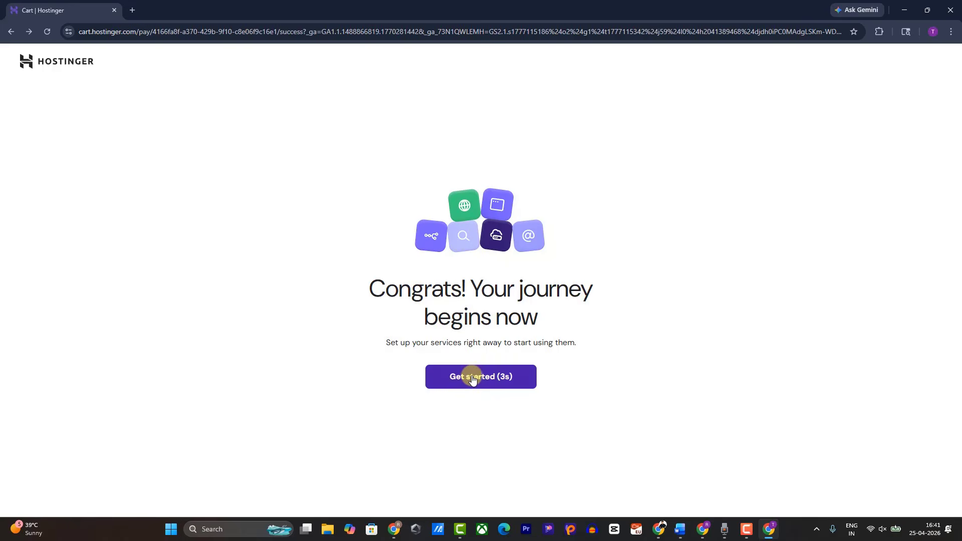
Deploy the n8n Docker application on the new VPS with the Asia/Kolkata timezone.
click(472, 380)
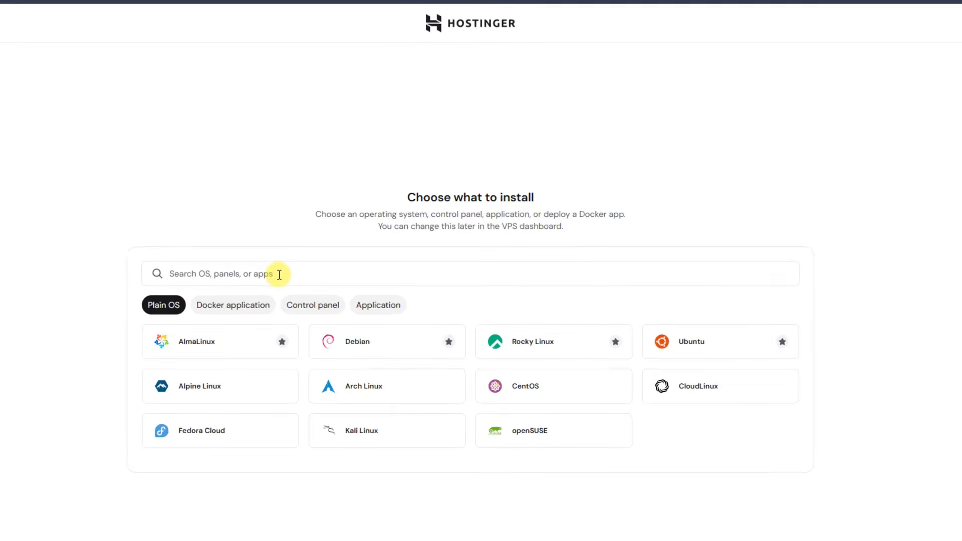
click(279, 274)
text(n)
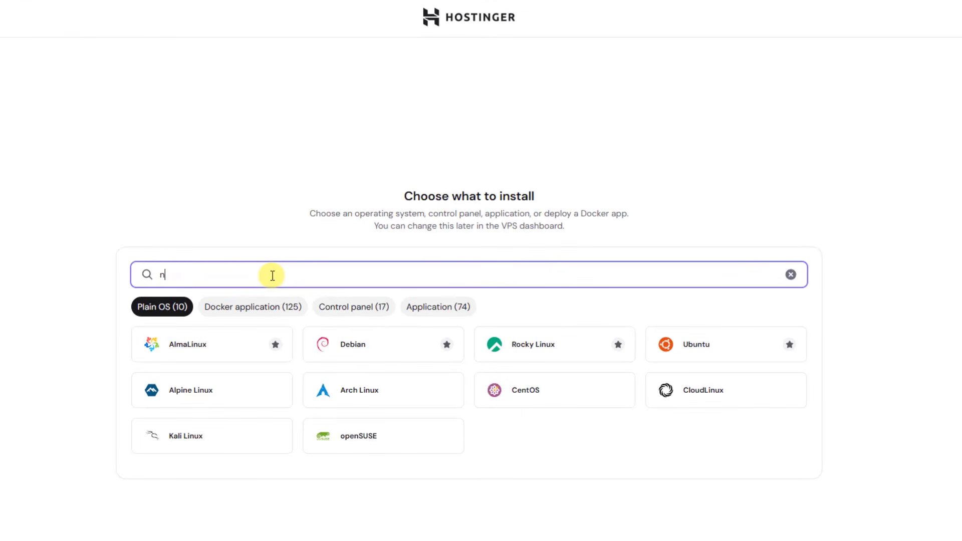
text(8n)
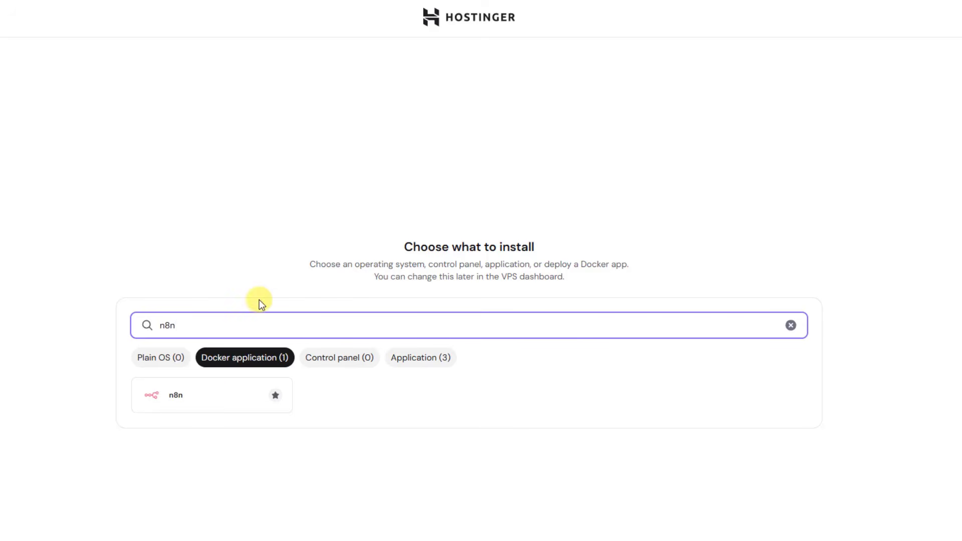
click(213, 395)
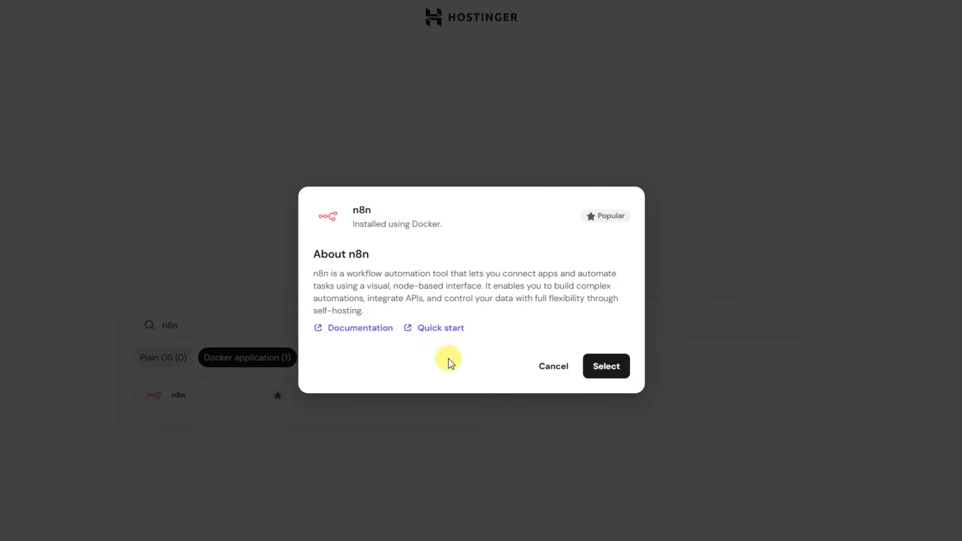
click(590, 367)
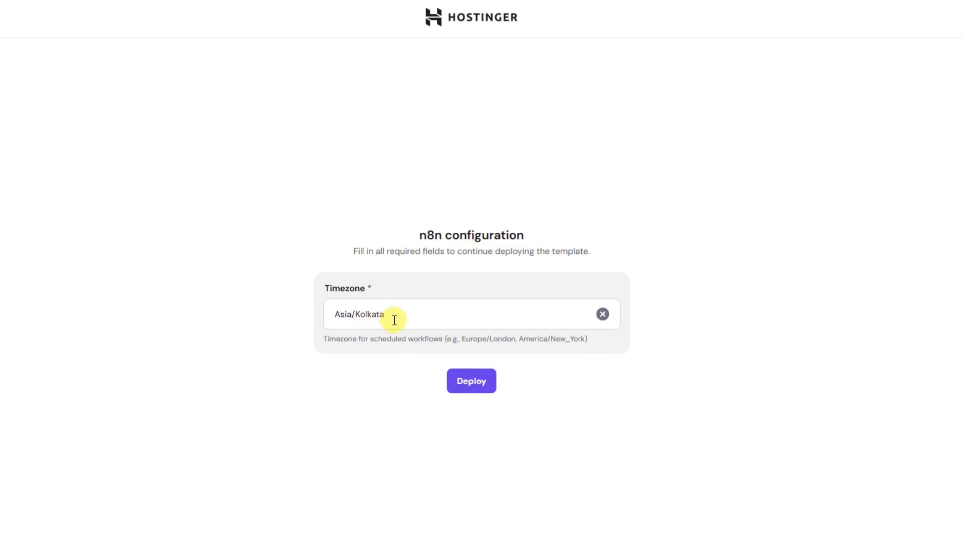
click(462, 387)
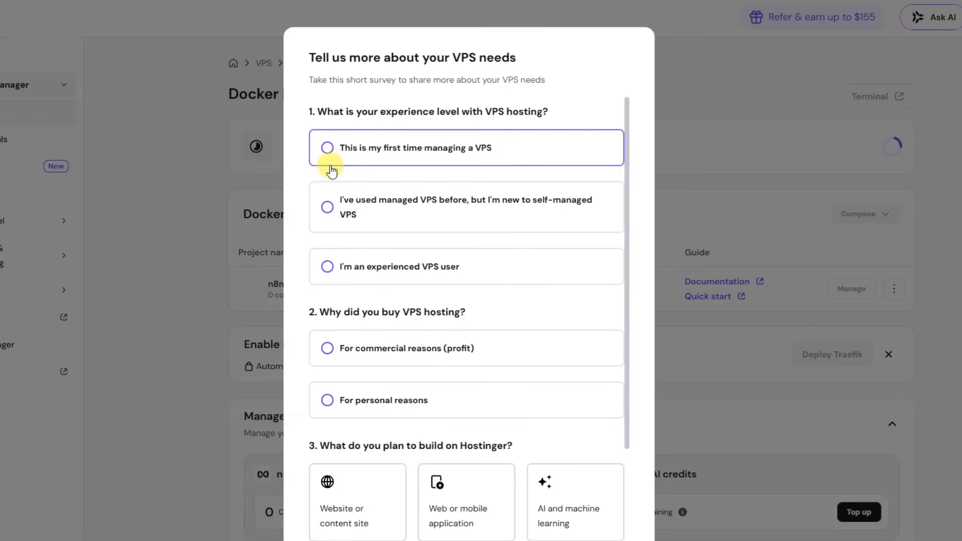
Submit the survey: first VPS, personal reasons, planned for a website or content site.
click(408, 149)
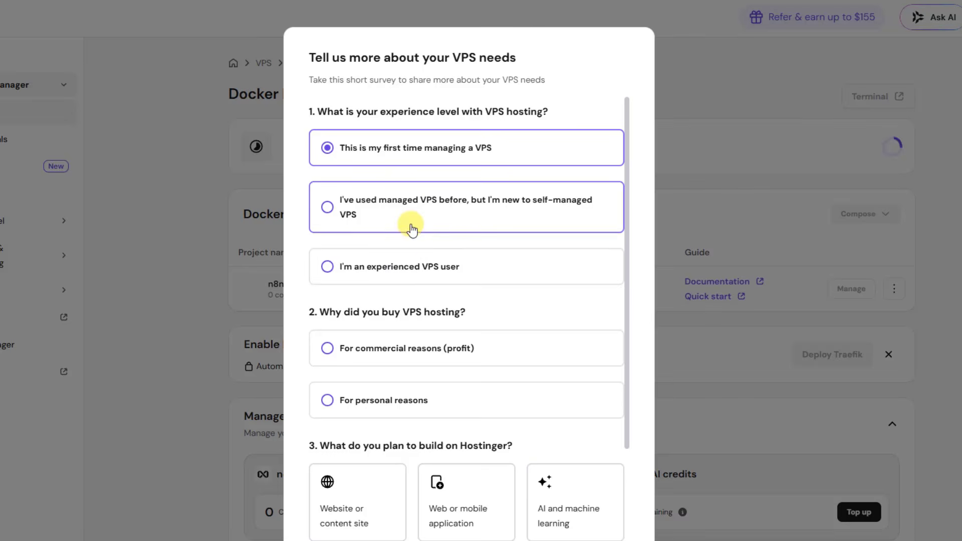
scroll(414, 217, down, 1)
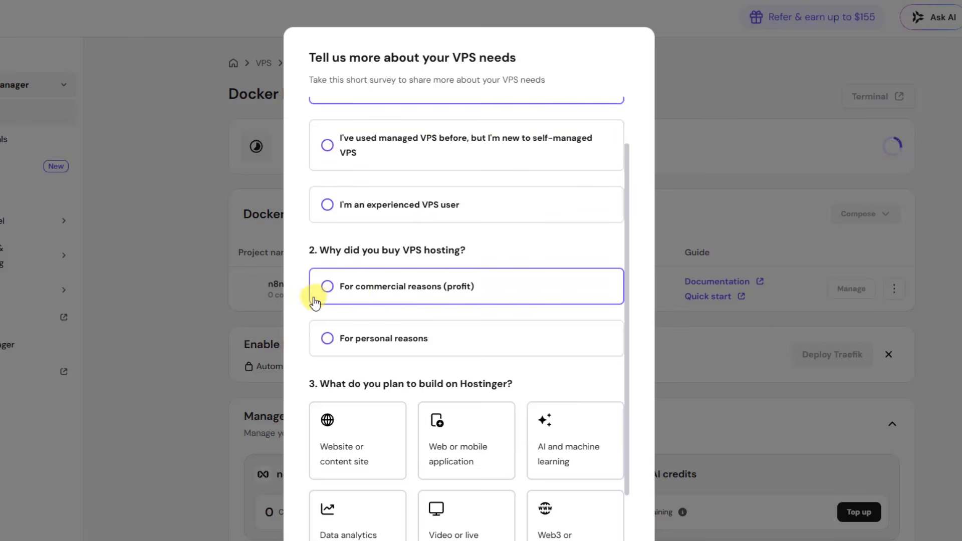
click(372, 334)
scroll(388, 303, down, 2)
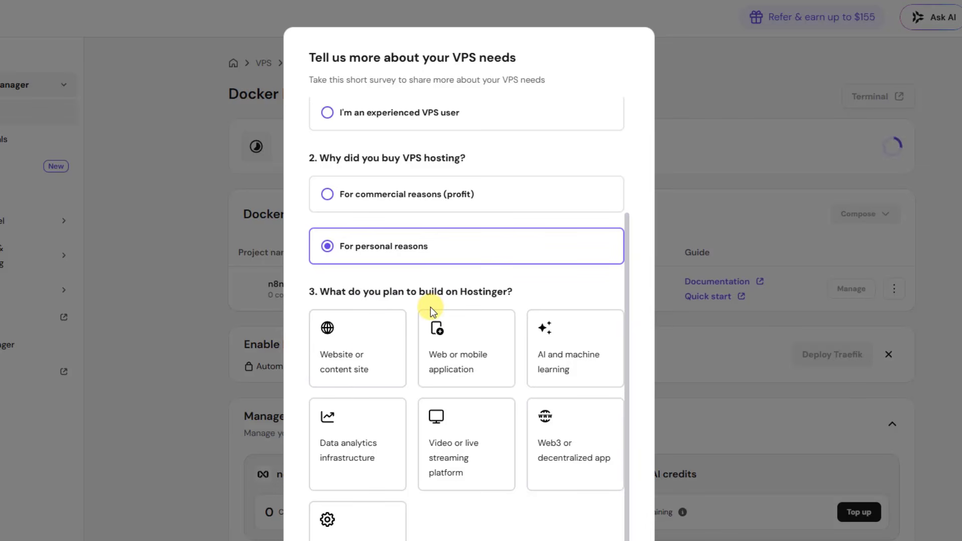
click(375, 366)
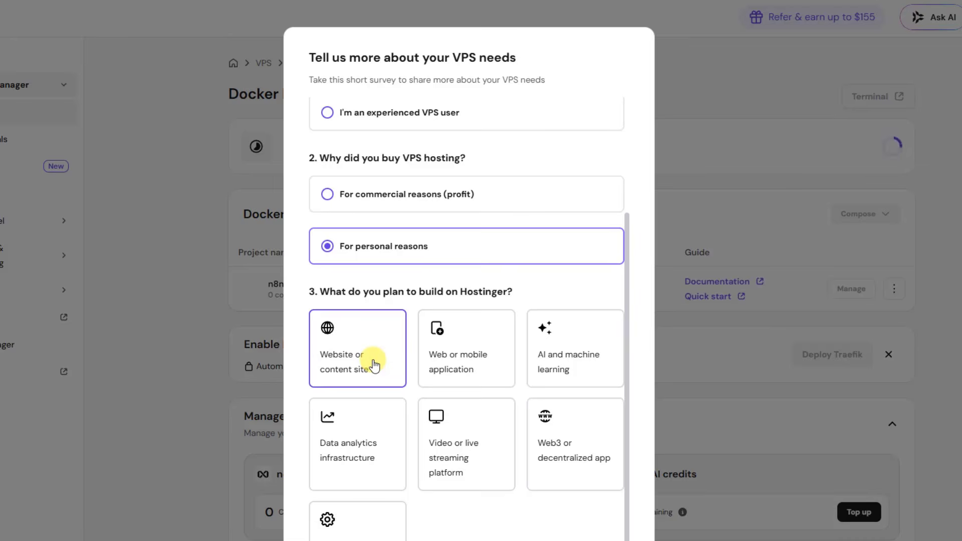
click(576, 356)
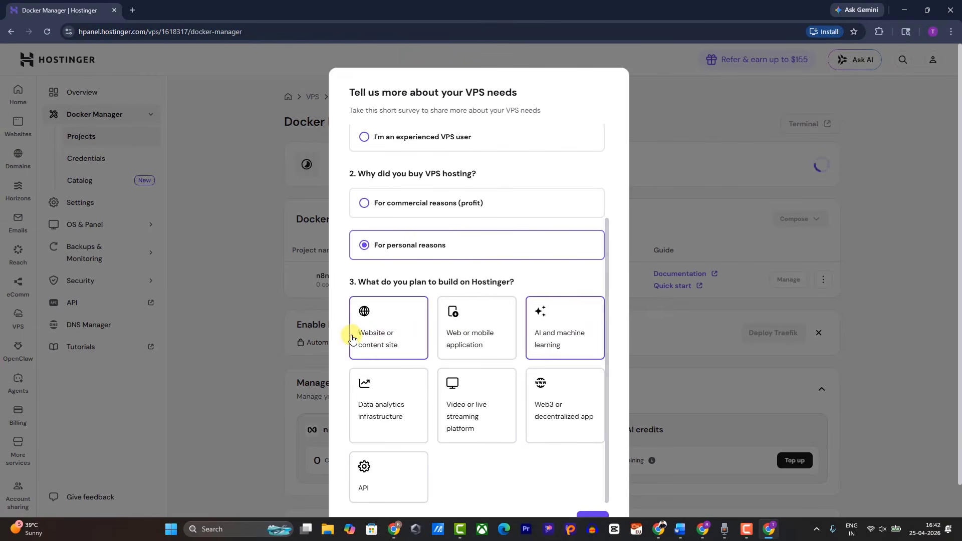
click(352, 339)
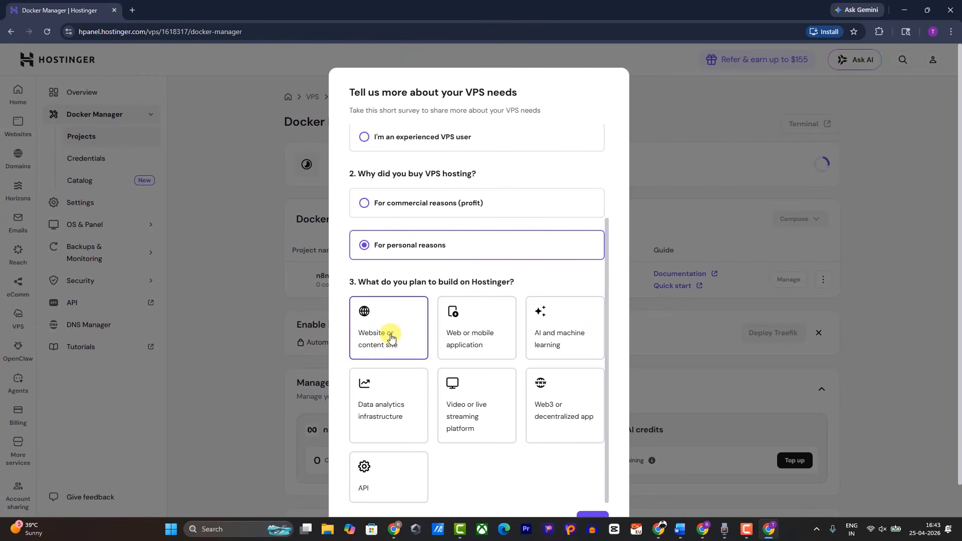
scroll(640, 367, down, 1)
click(584, 479)
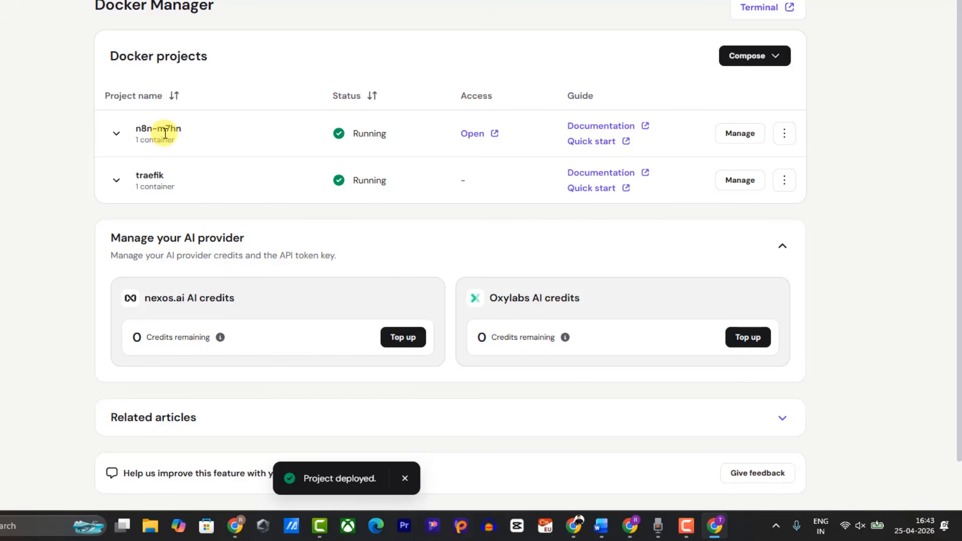
Open the n8n app, opt in to security and product updates, and create the owner account.
click(469, 136)
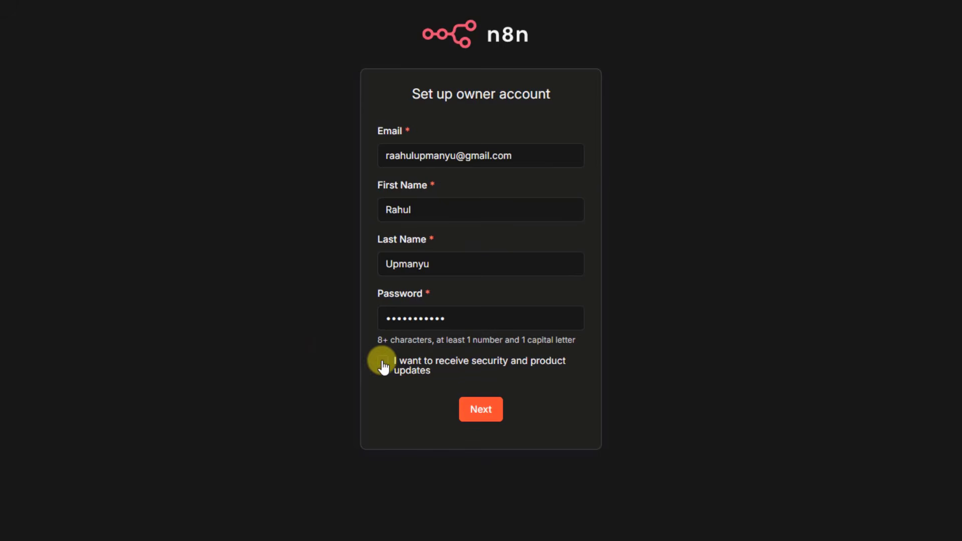
click(384, 364)
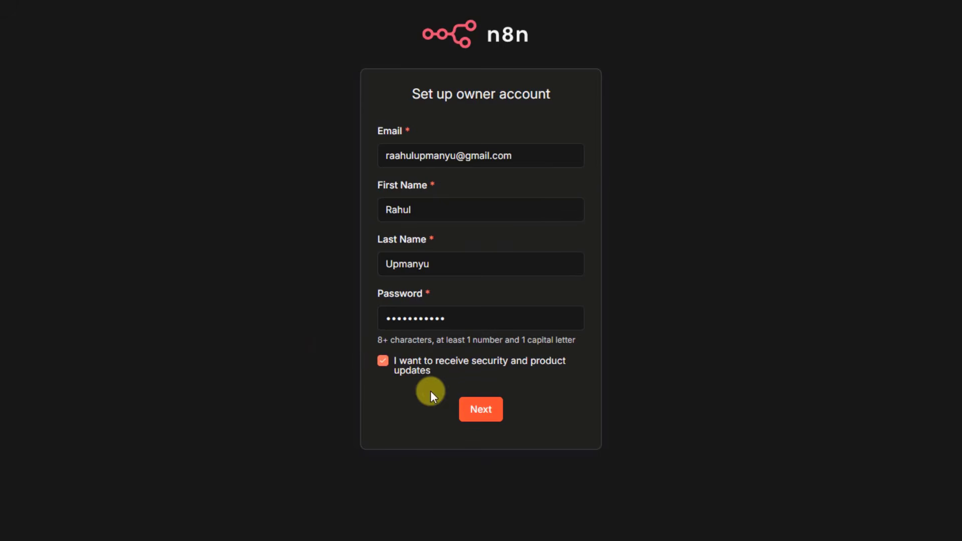
click(461, 411)
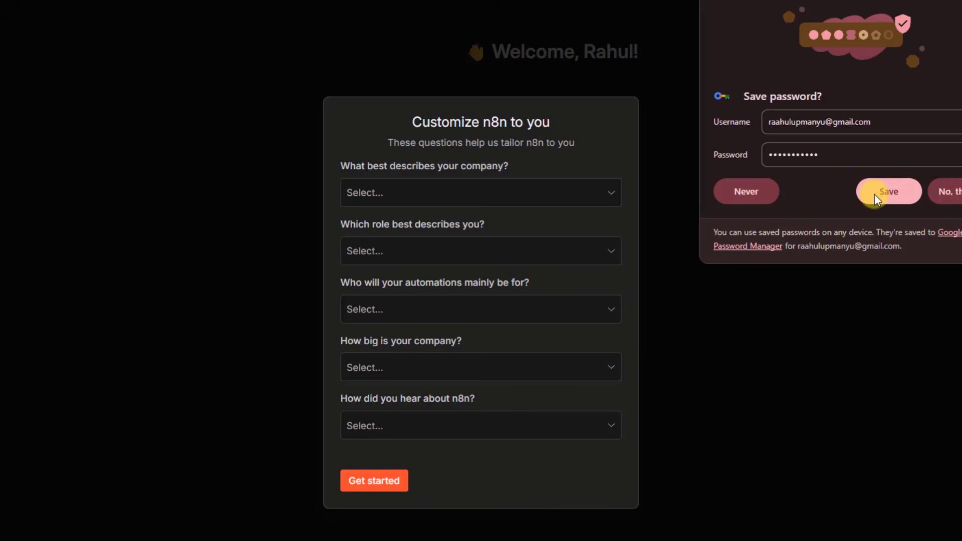
Save the browser password and set company type Education and role Business Owner.
click(891, 189)
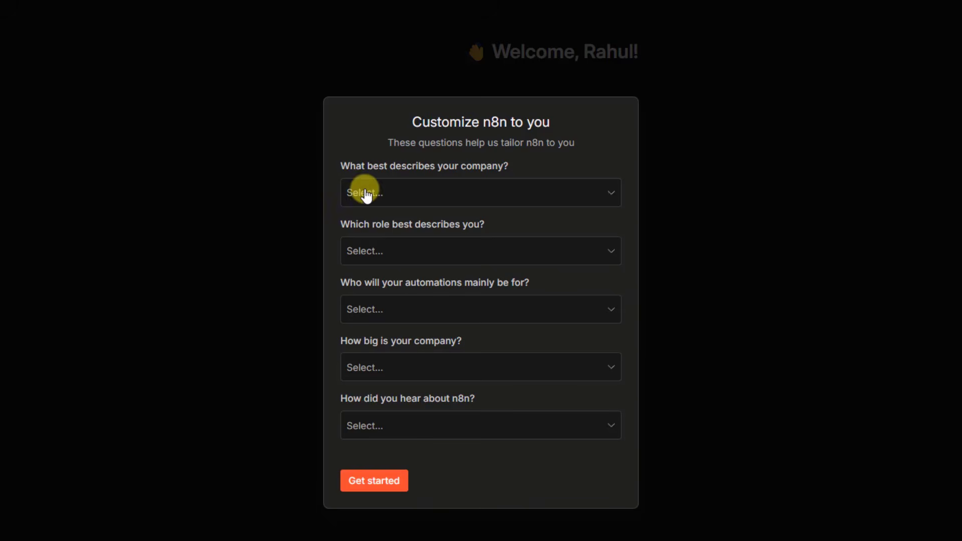
click(405, 184)
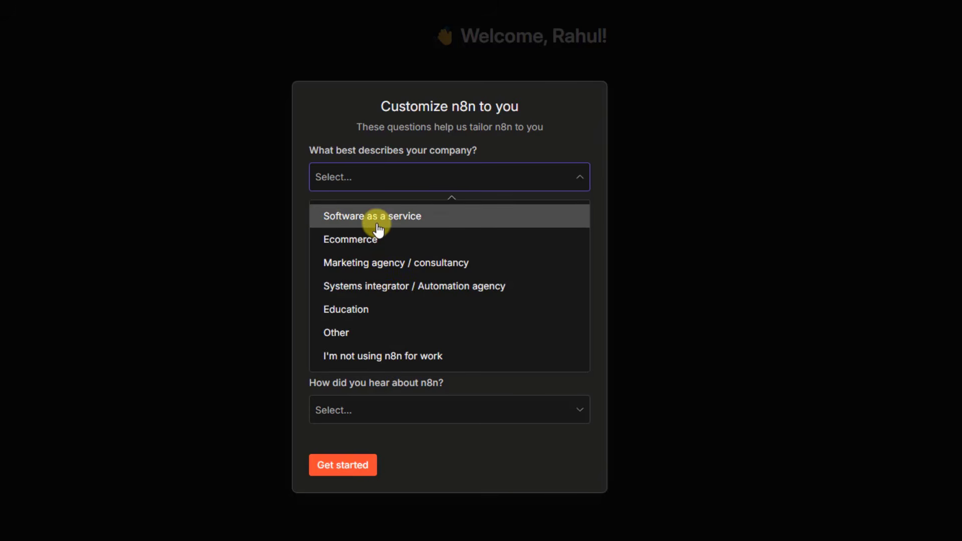
click(360, 311)
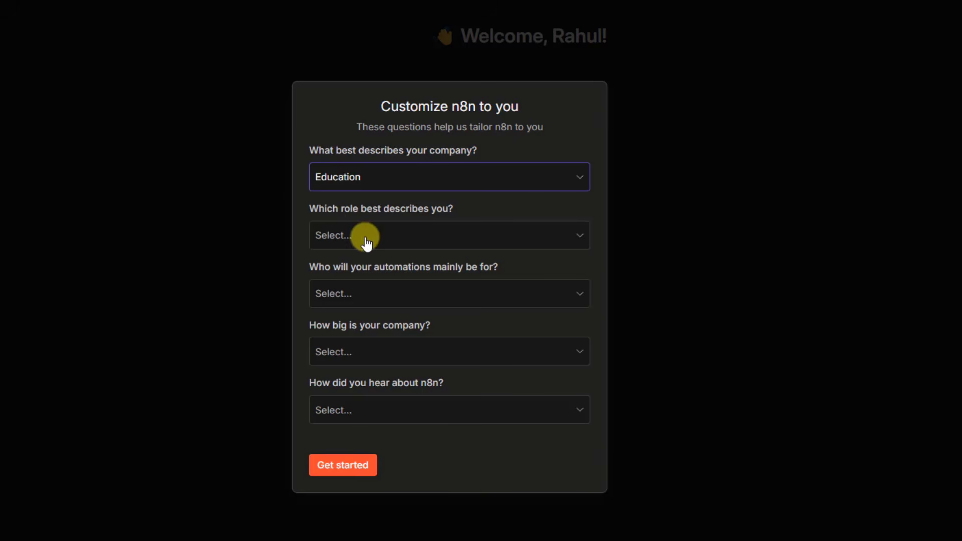
click(407, 240)
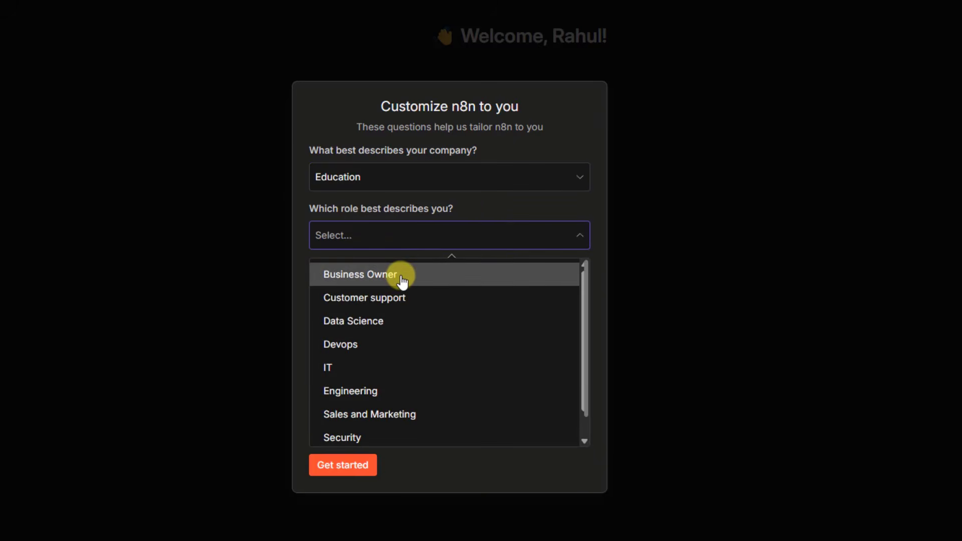
scroll(403, 331, down, 1)
scroll(406, 315, up, 1)
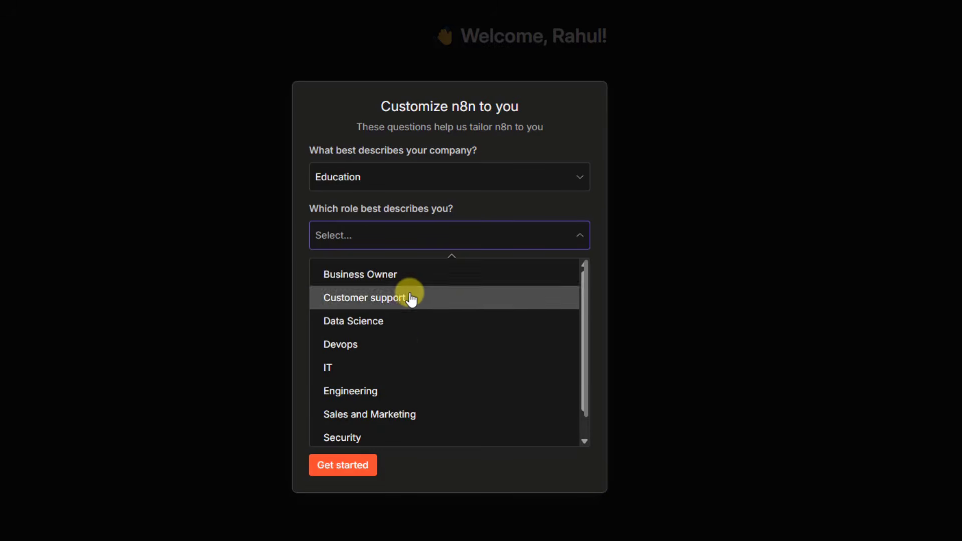
click(412, 271)
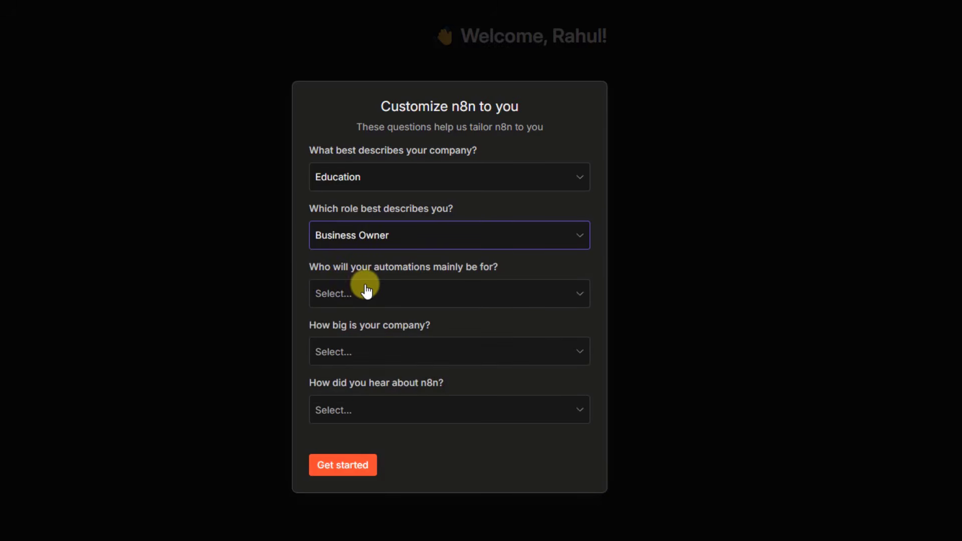
Choose Myself, Less than 20 people and YouTube, then submit the answers.
click(436, 300)
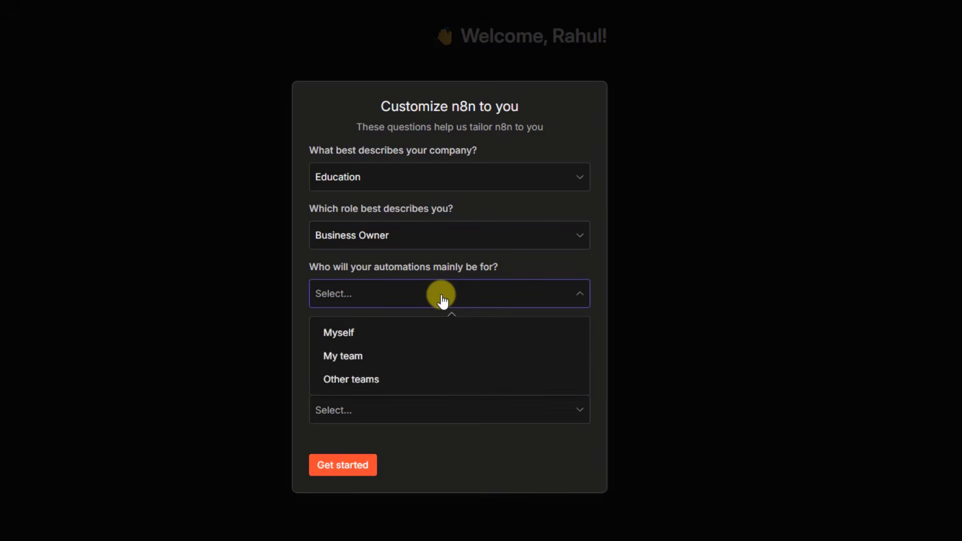
click(385, 339)
click(349, 357)
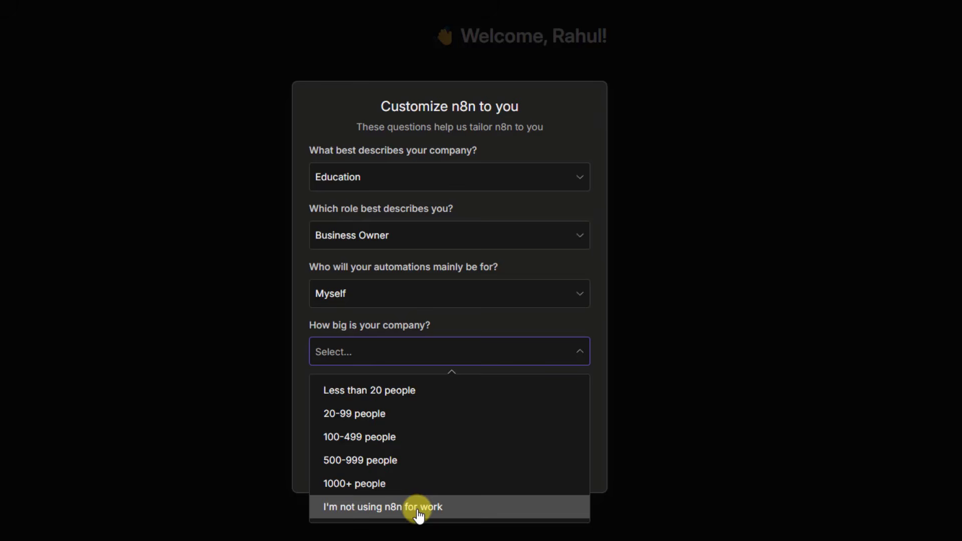
click(396, 390)
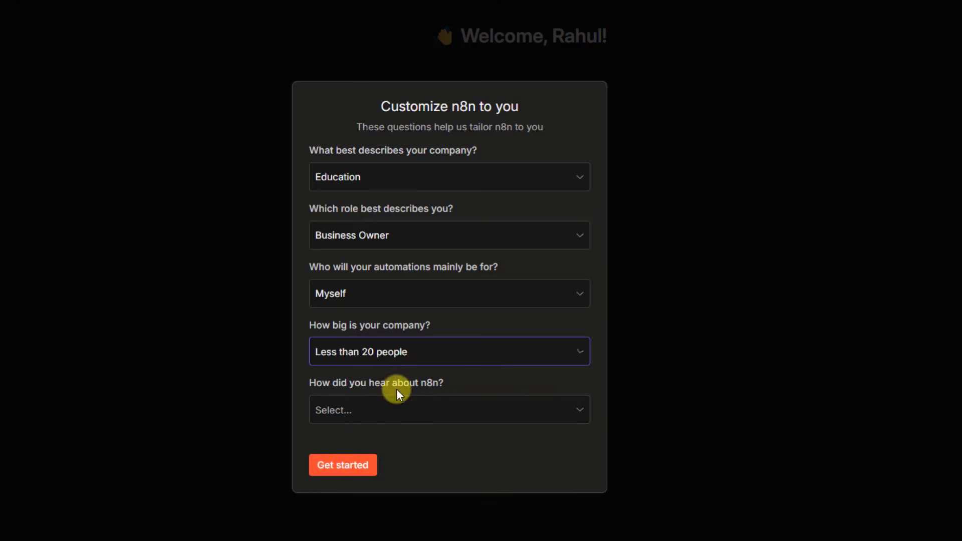
click(359, 411)
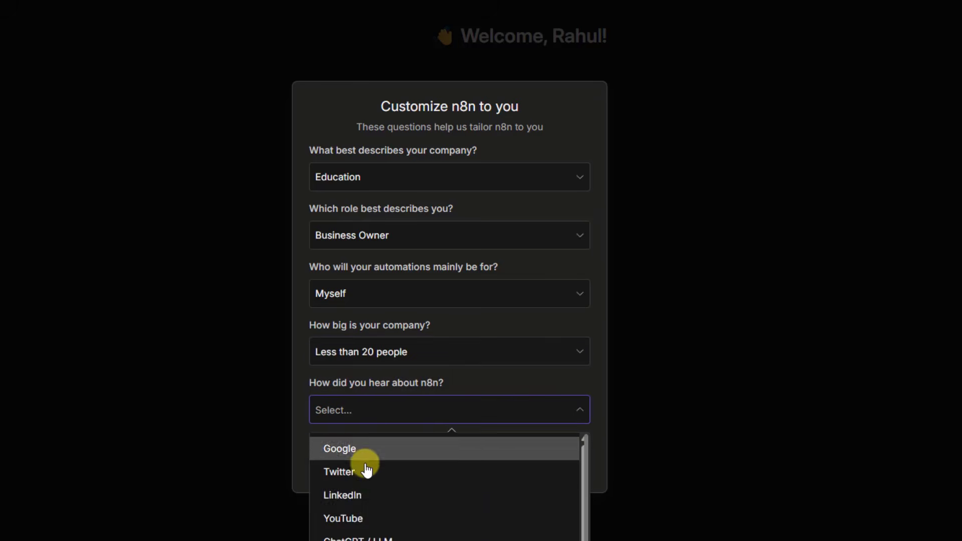
click(365, 518)
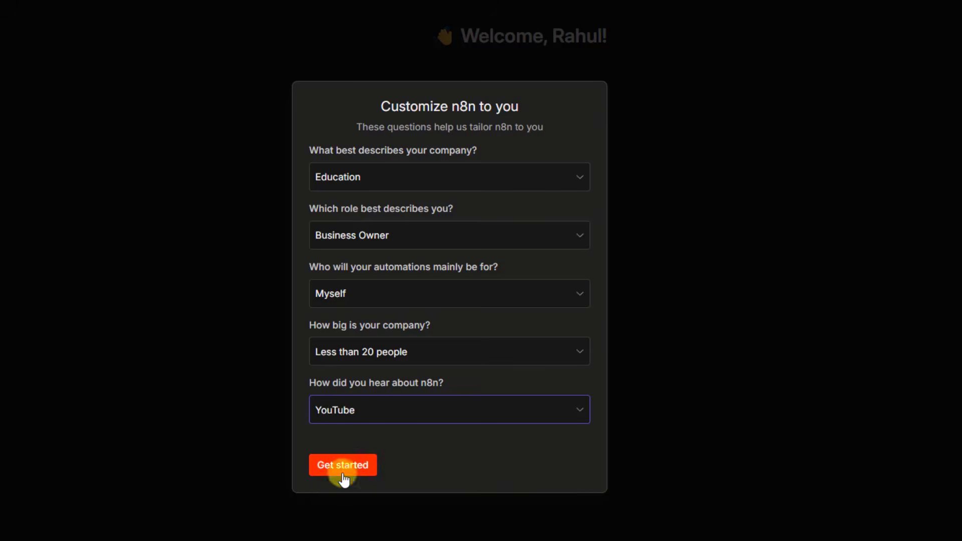
click(355, 468)
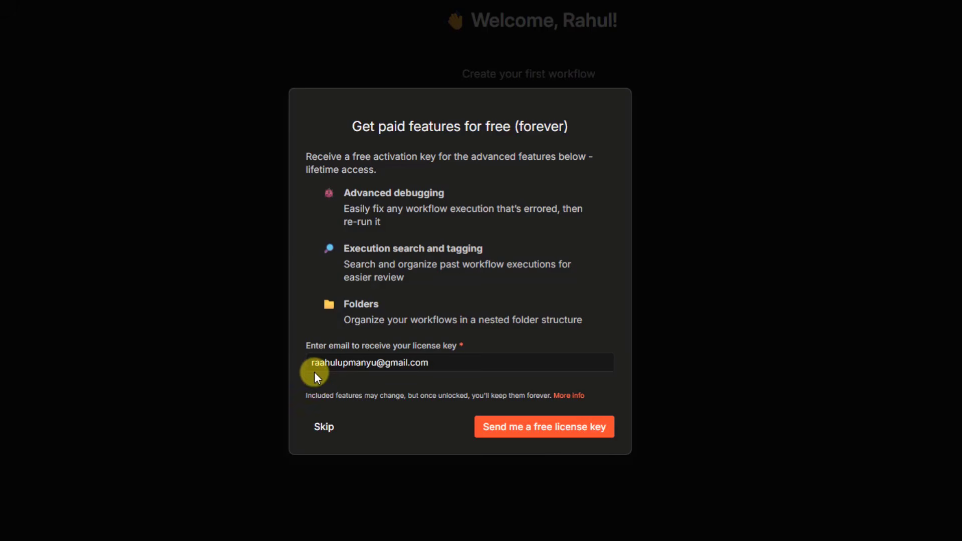
Request a free n8n license key to be sent to the account's e-mail address.
drag(429, 362, 84, 359)
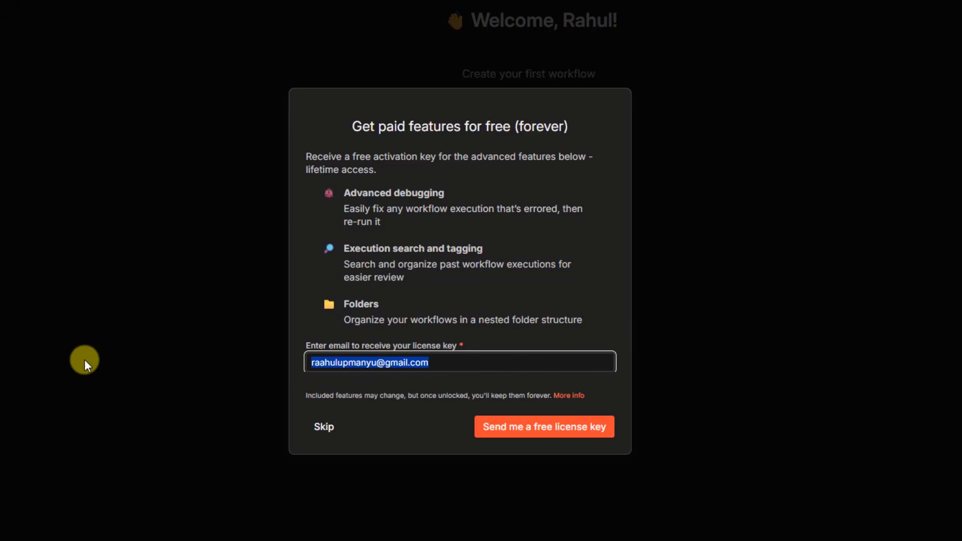
click(531, 429)
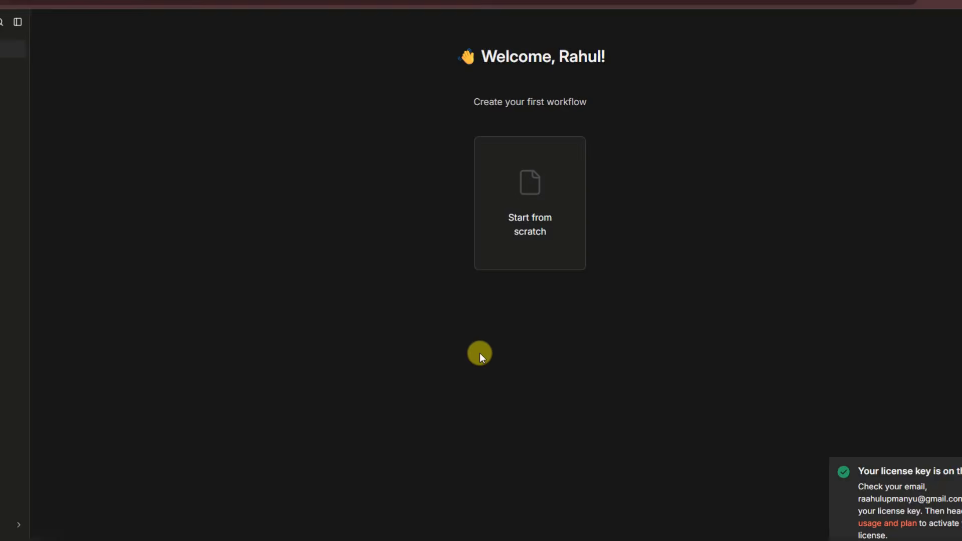
Open the n8n license-key email in Gmail and activate the key from its link.
click(378, 6)
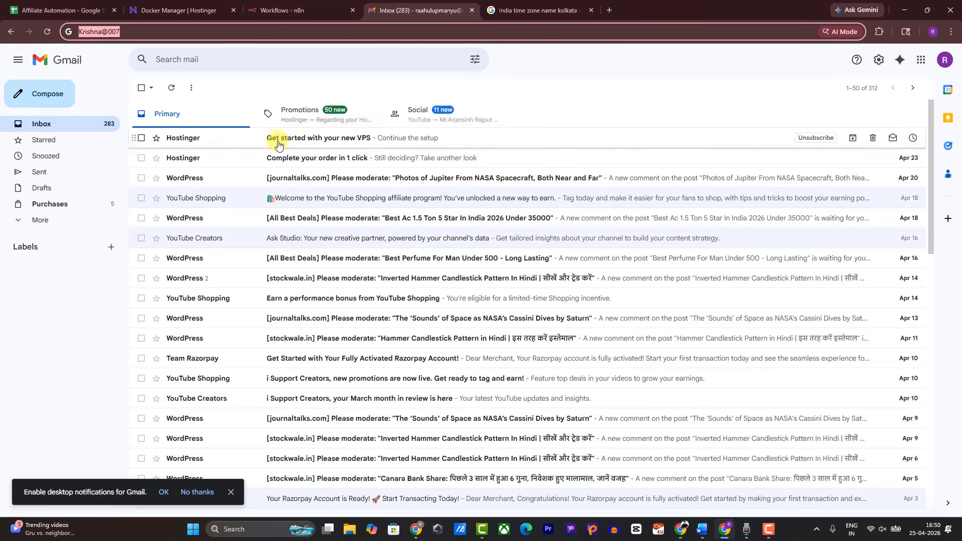
click(46, 32)
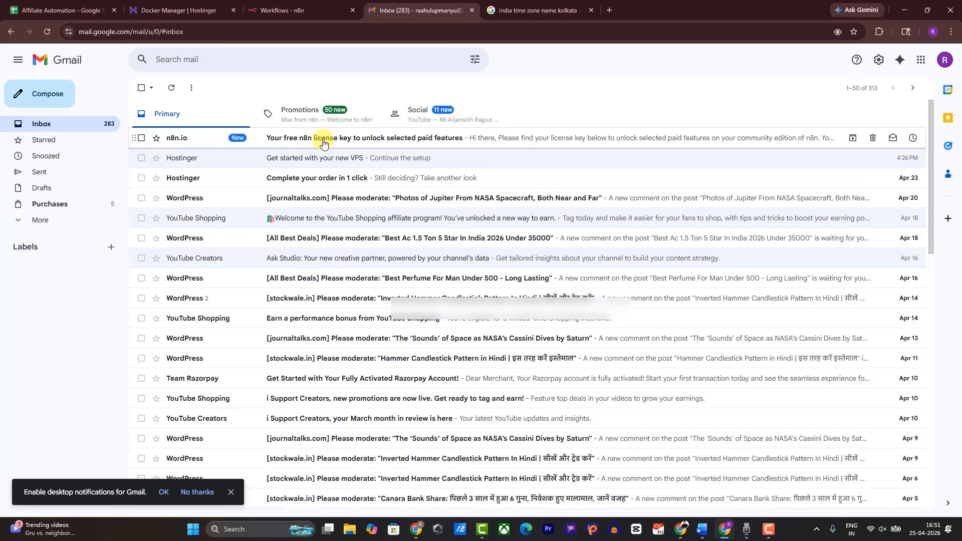
click(323, 144)
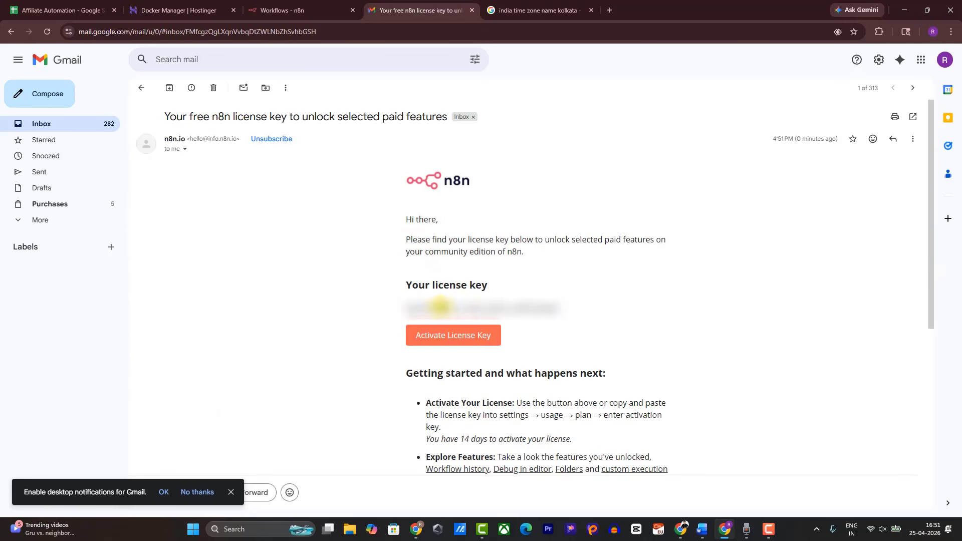
double_click(440, 307)
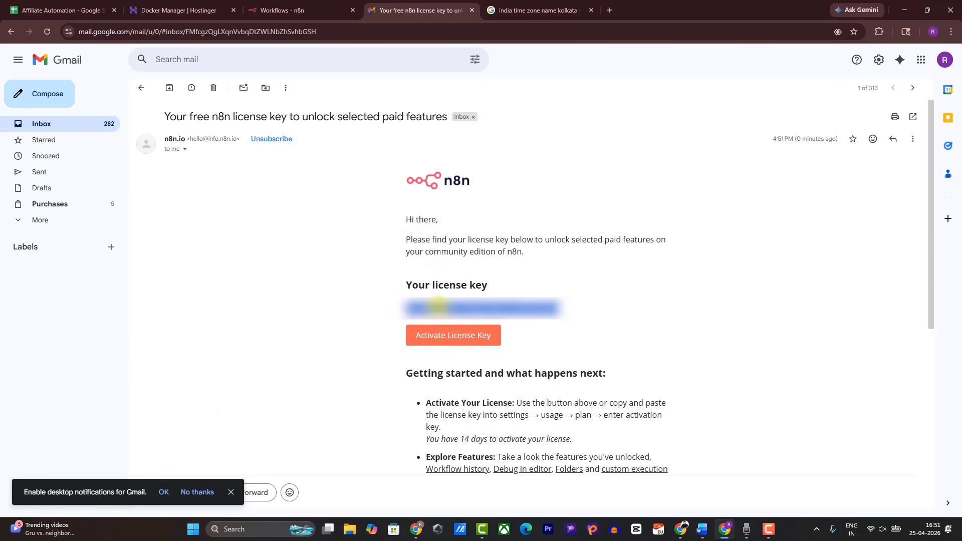
click(440, 344)
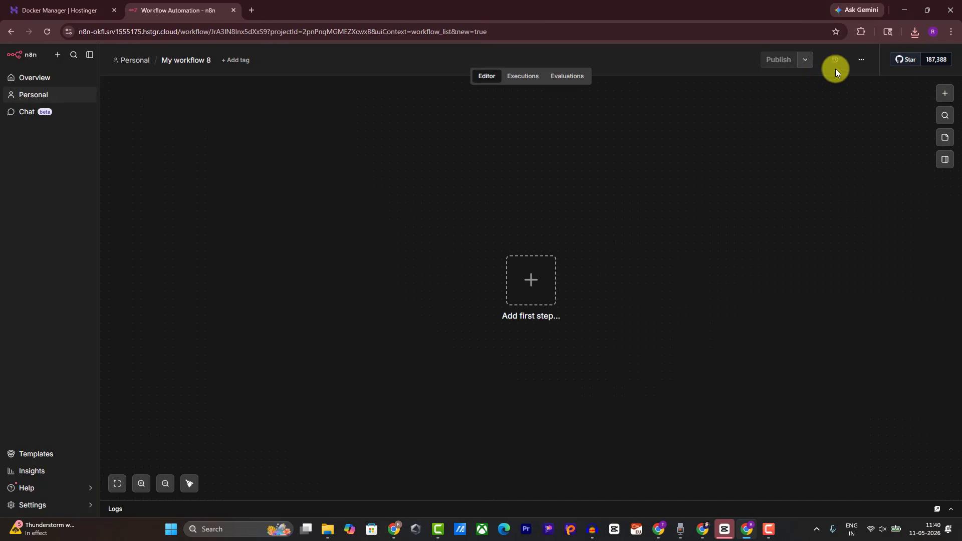
Import the Food24.json workflow file into the n8n canvas.
click(866, 65)
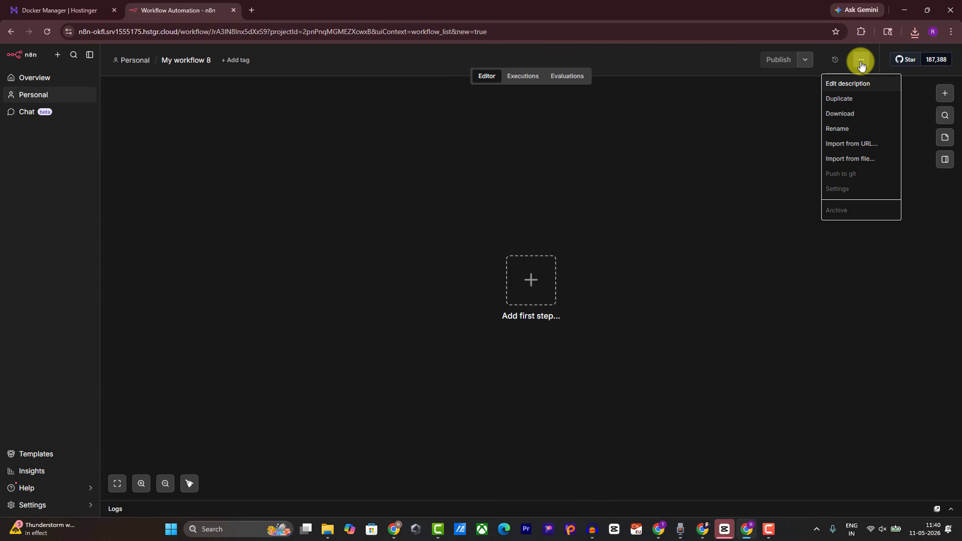
click(851, 158)
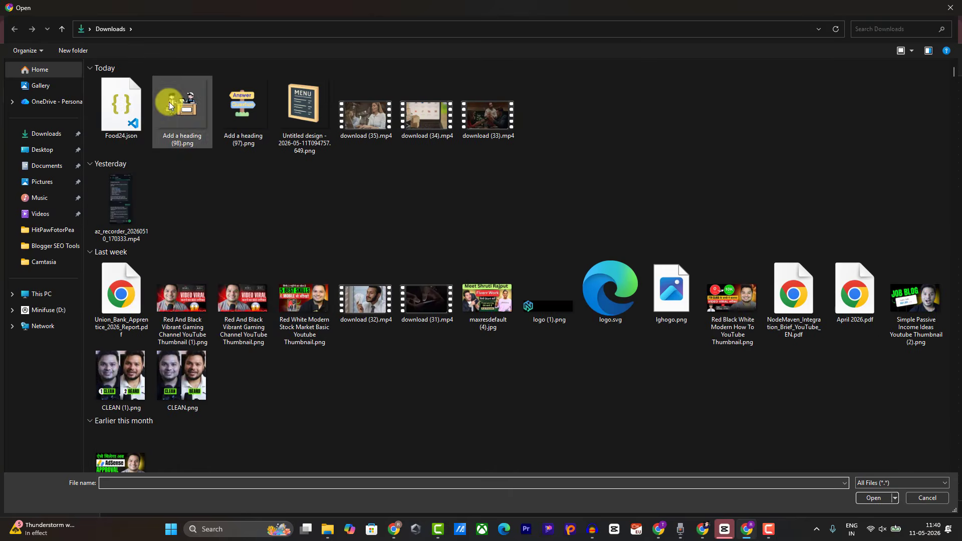
click(122, 120)
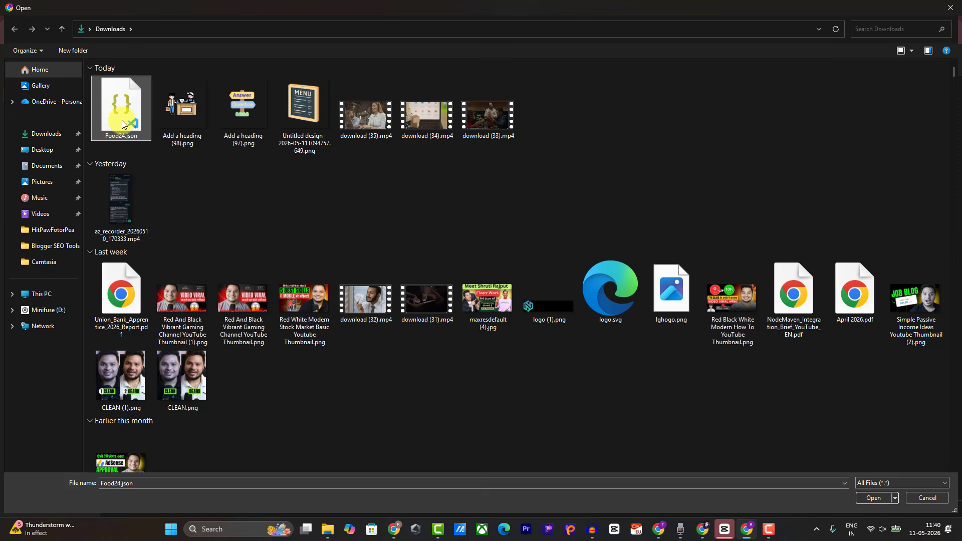
double_click(122, 120)
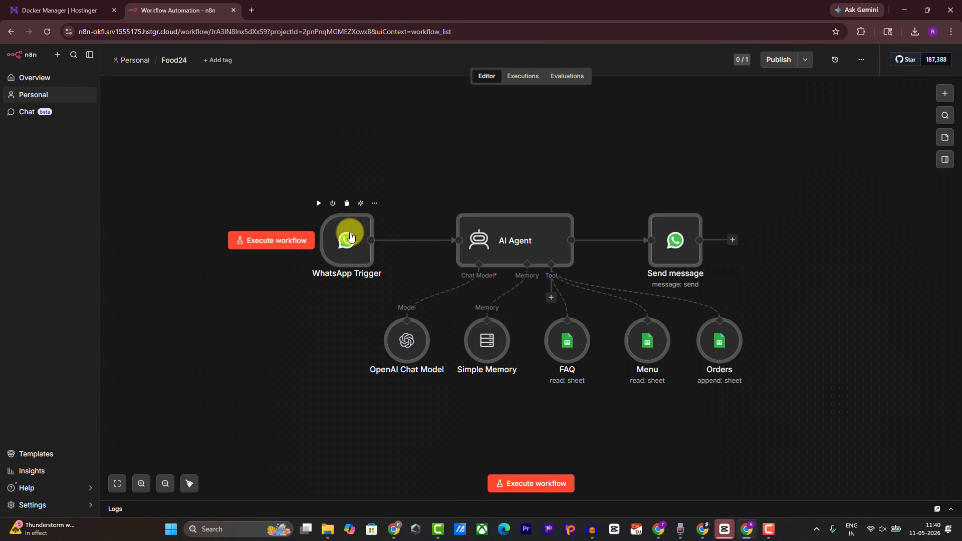
mouse_move(776, 535)
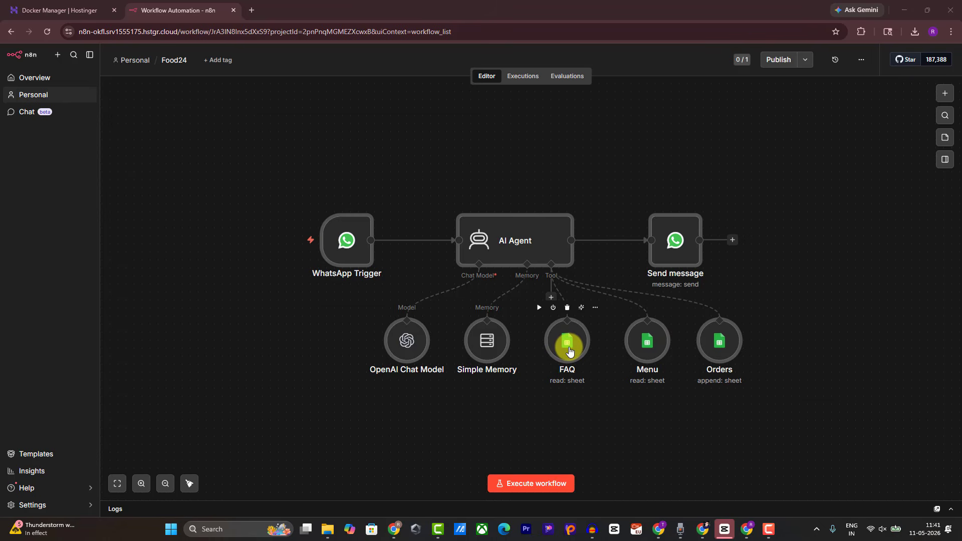
Open the Restaurant Order System spreadsheet in a new tab and review its Orders and FAQ sheets.
click(252, 10)
text(go)
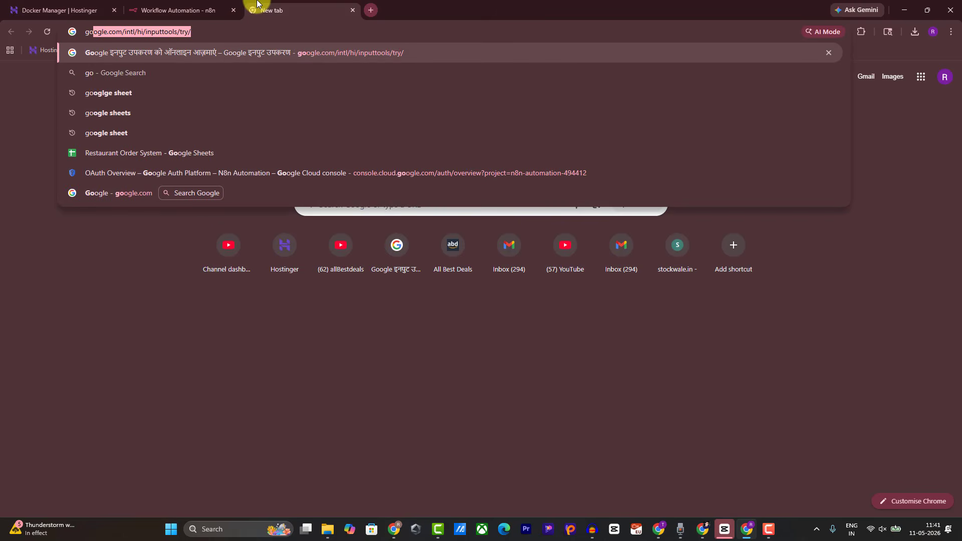
click(191, 152)
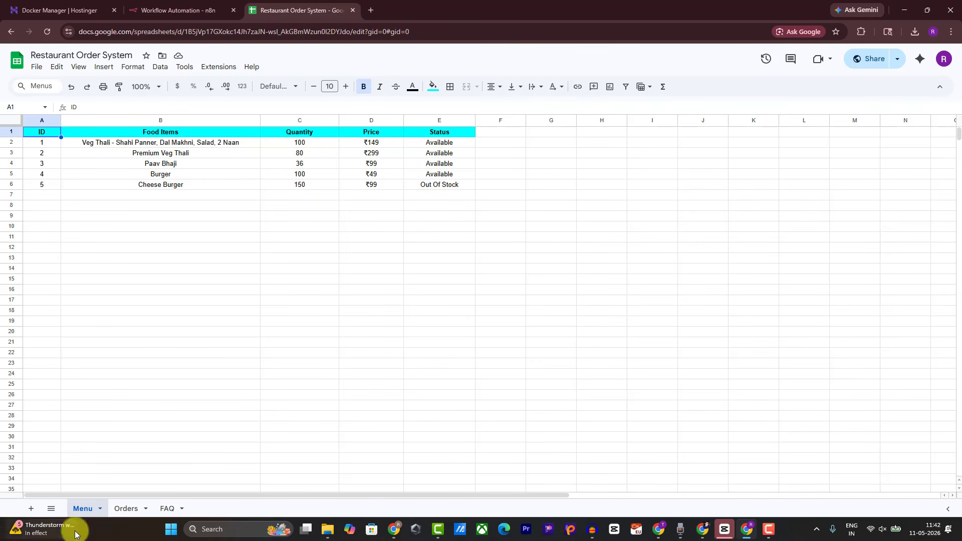
click(126, 508)
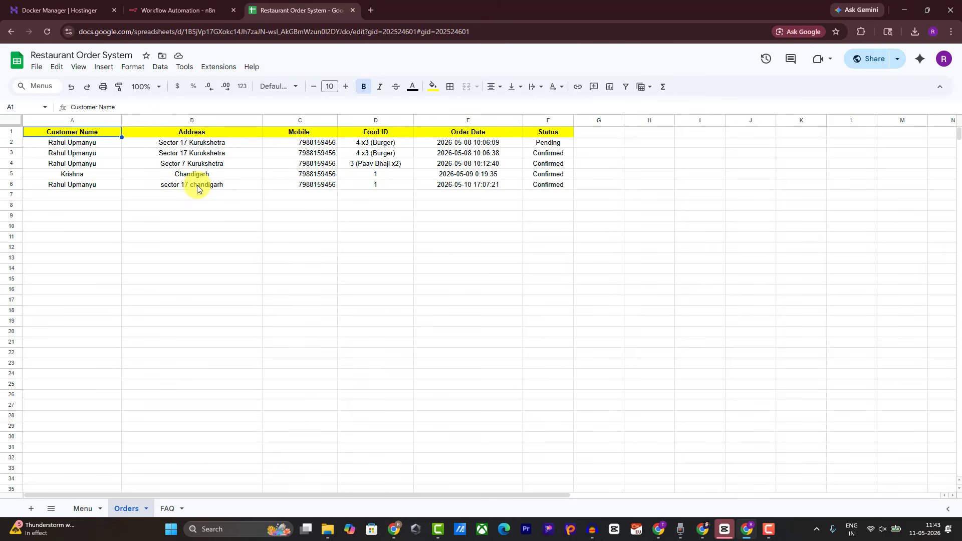
click(167, 509)
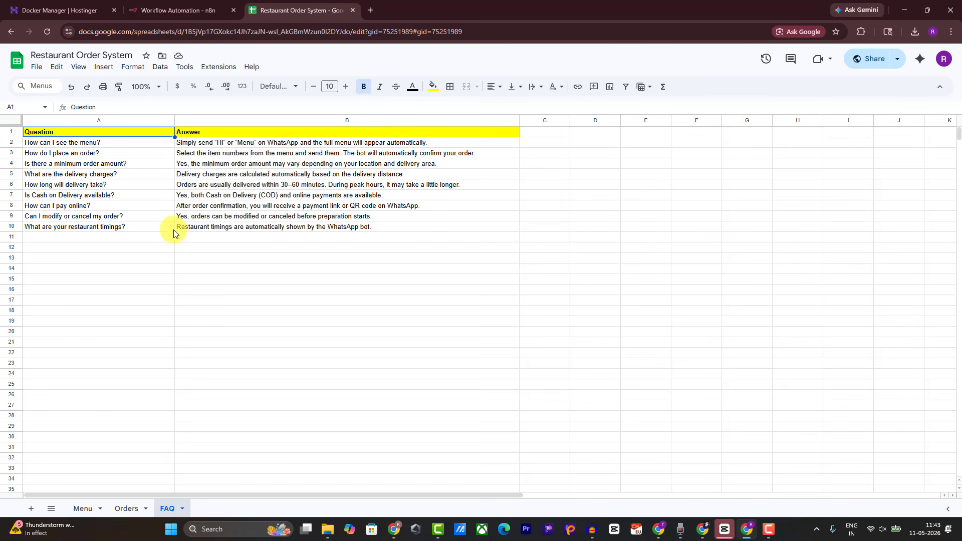
click(182, 4)
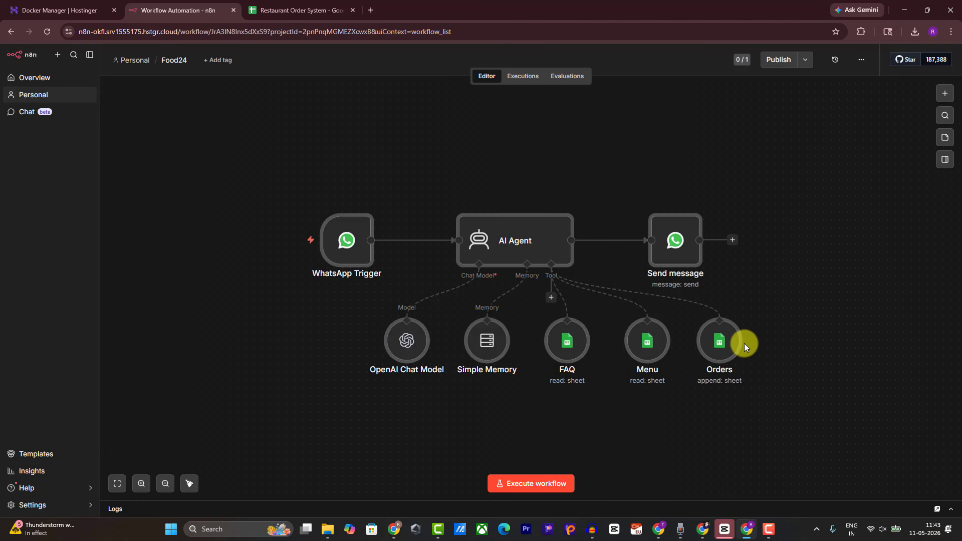
mouse_move(408, 344)
mouse_move(686, 241)
mouse_move(491, 357)
mouse_move(484, 340)
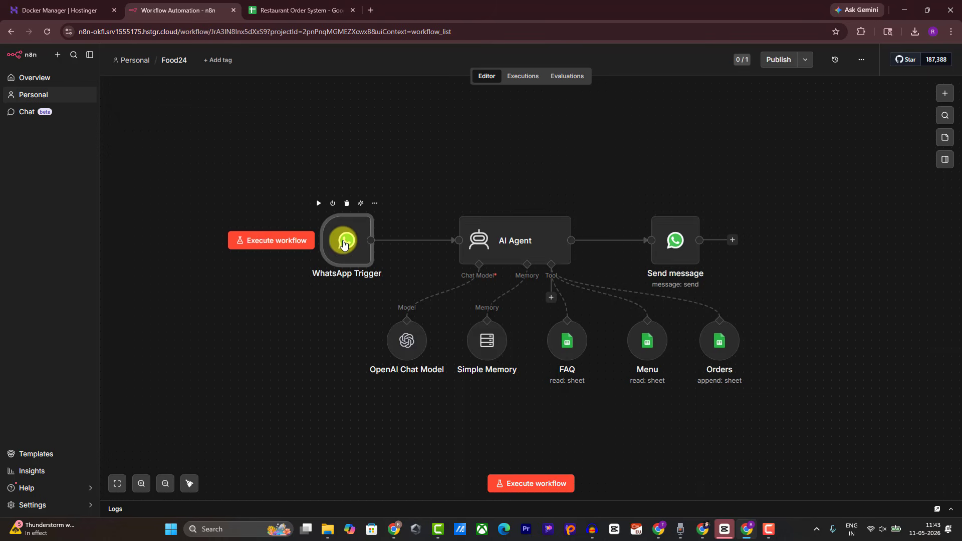
Start a new WhatsApp OAuth credential on the WhatsApp Trigger, then type 'meta for business' into Google.
double_click(345, 261)
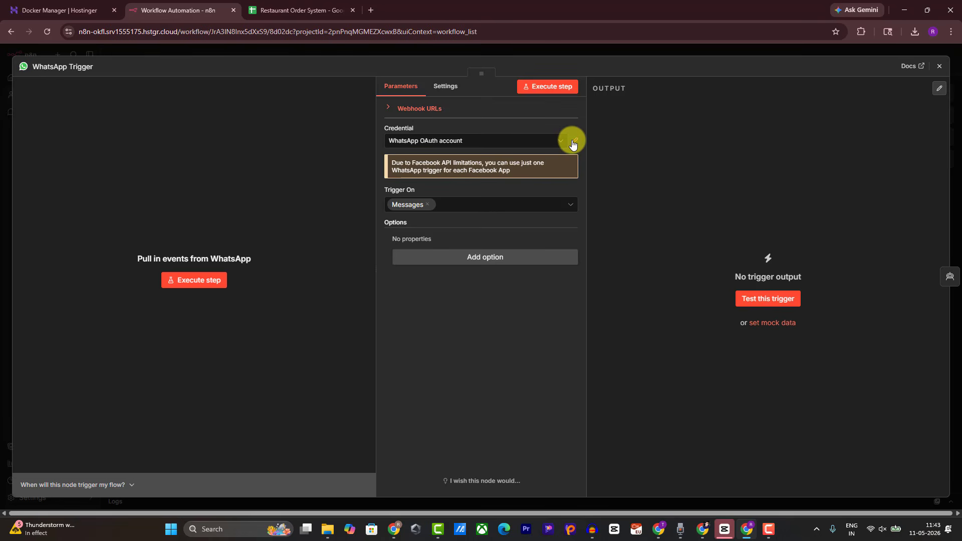
click(557, 141)
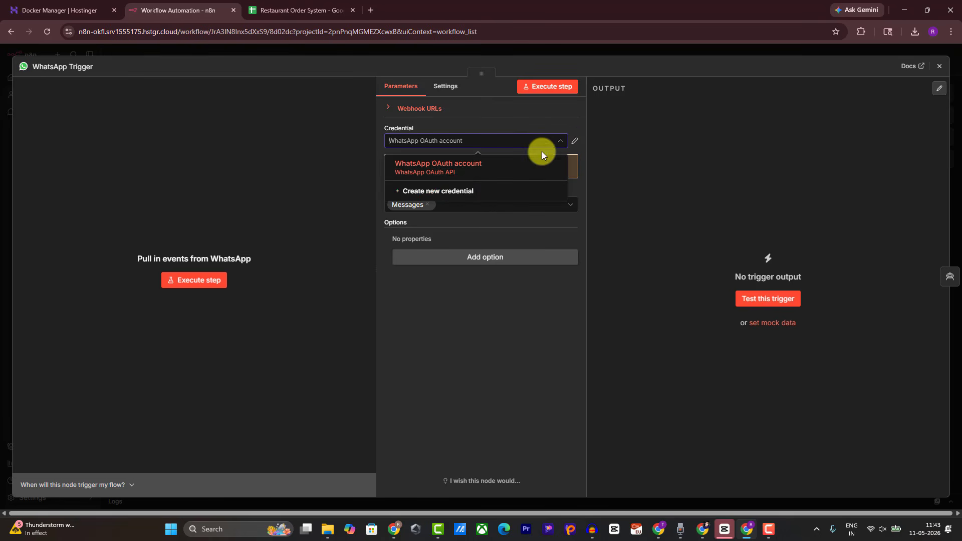
click(454, 193)
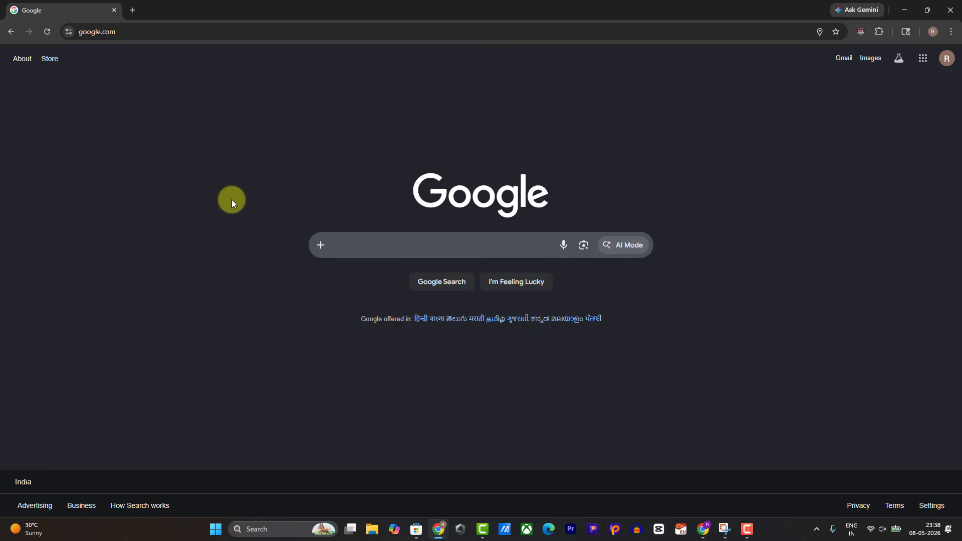
text(meta)
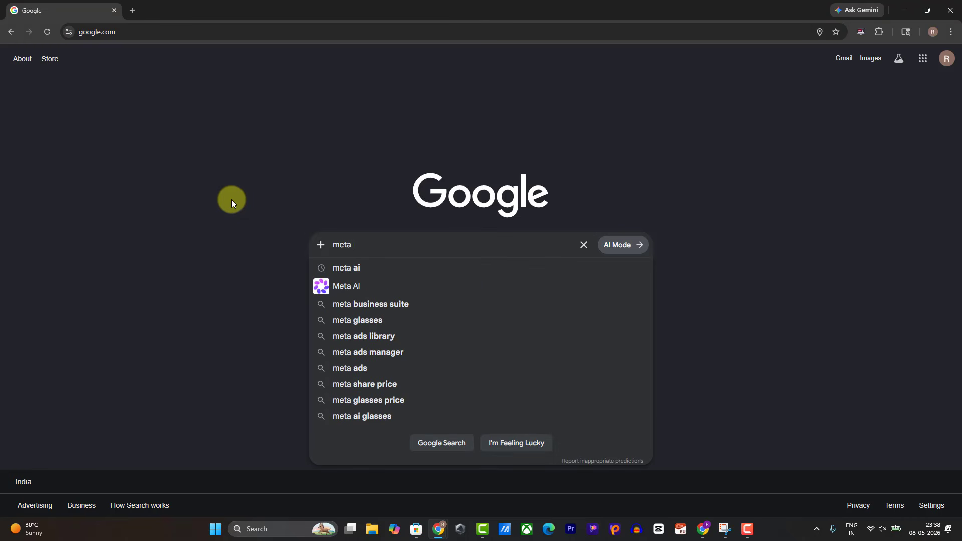
text( for)
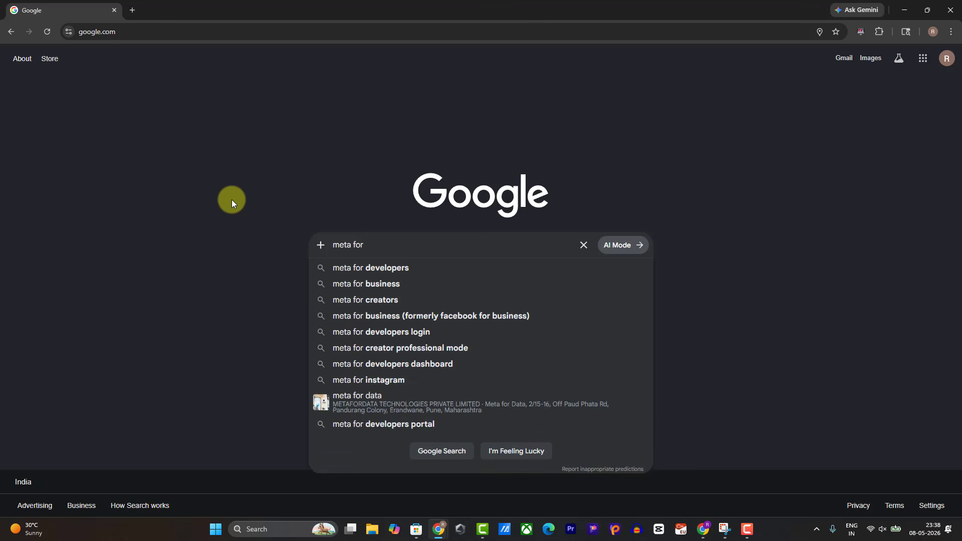
text( business)
Search Google for 'meta for business' and open the Meta for Business result.
key(Return)
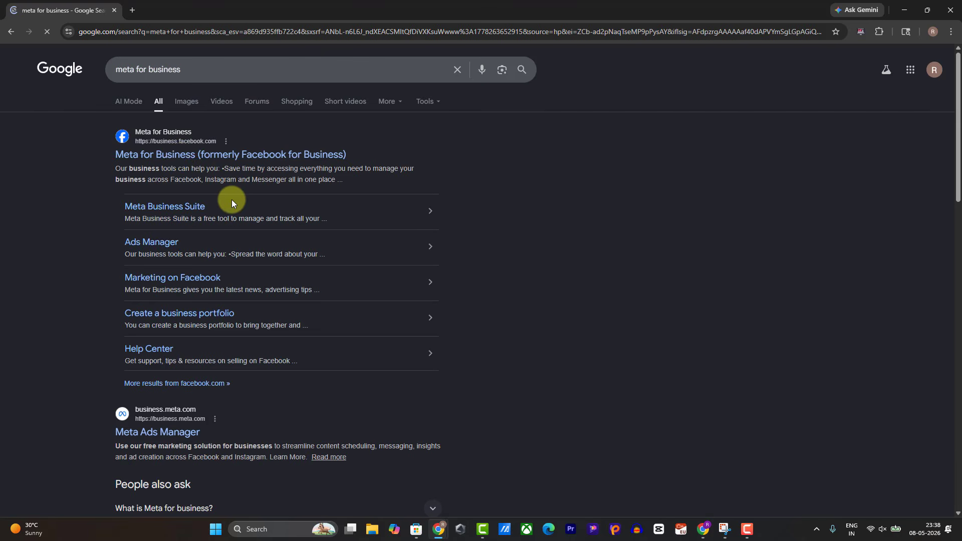
click(180, 155)
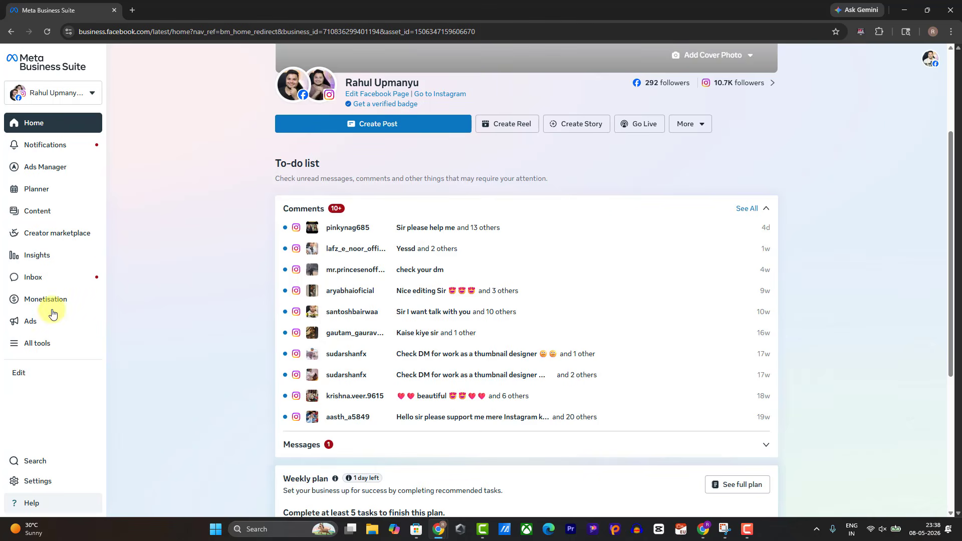
Create a new app ID from the business portfolio's Apps settings in Meta Business Suite.
click(38, 482)
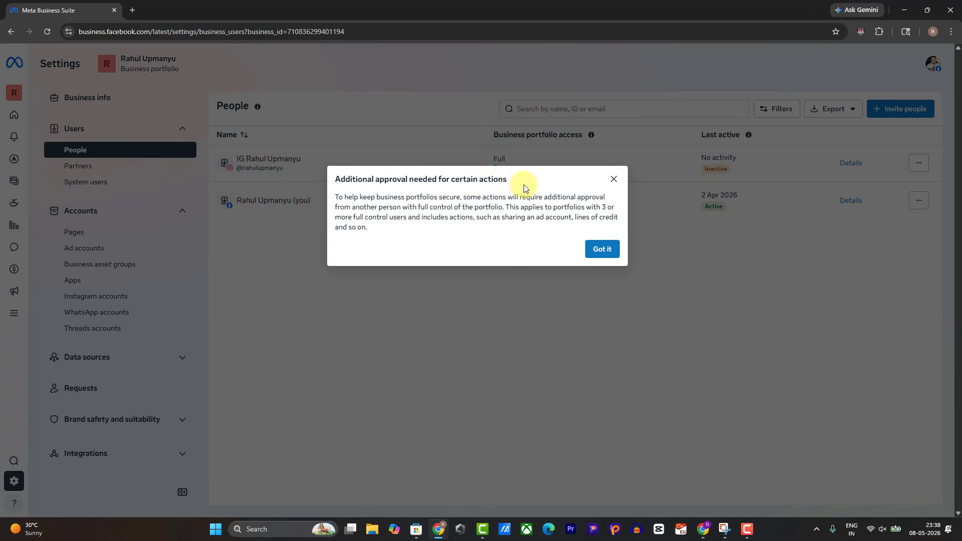
click(607, 250)
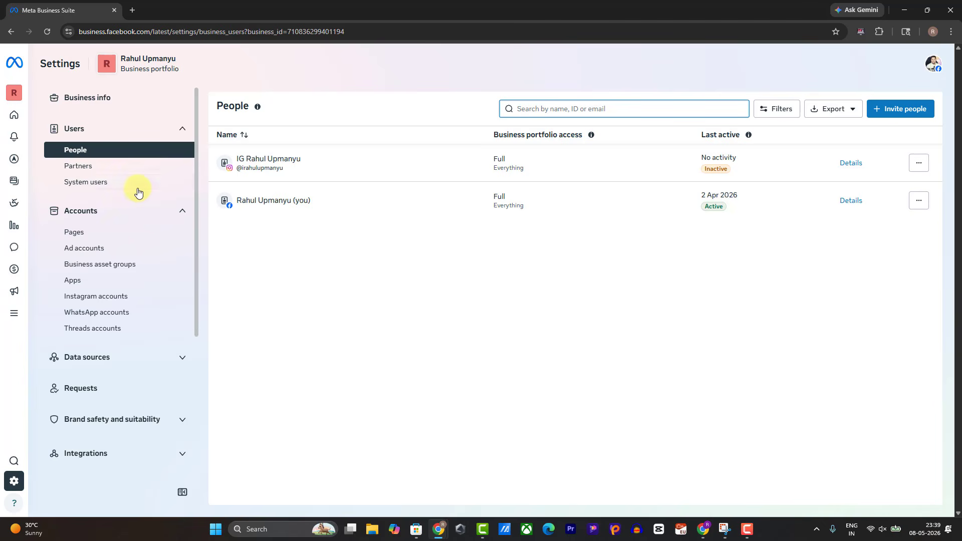
click(84, 285)
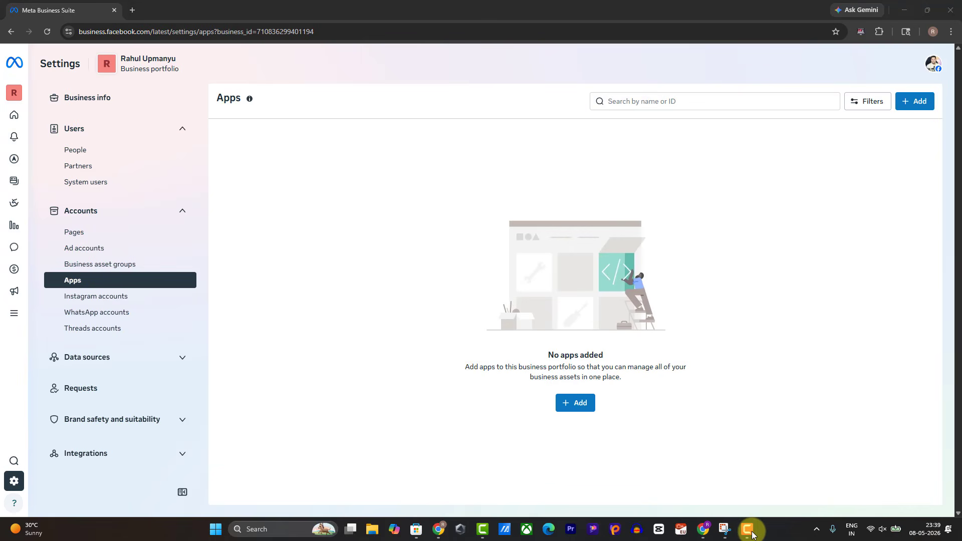
click(578, 403)
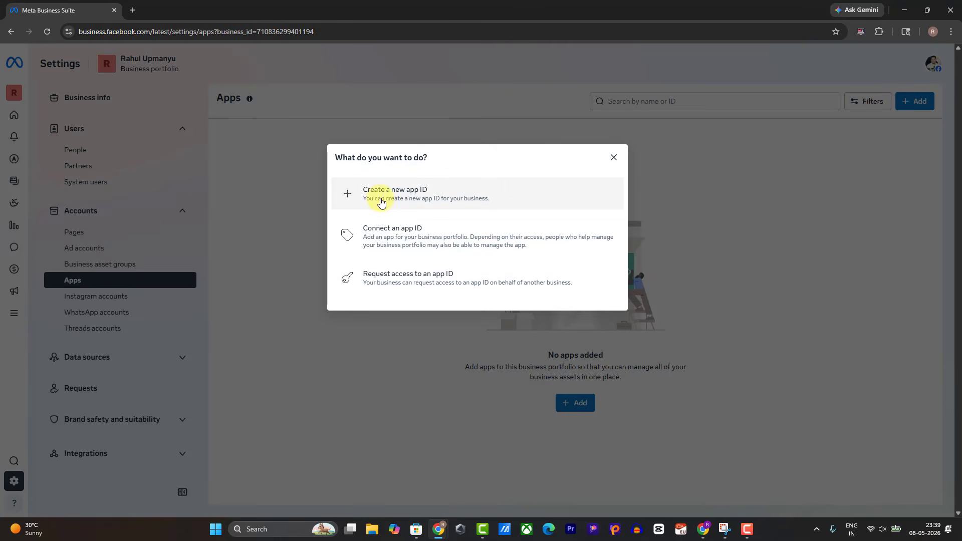
click(422, 193)
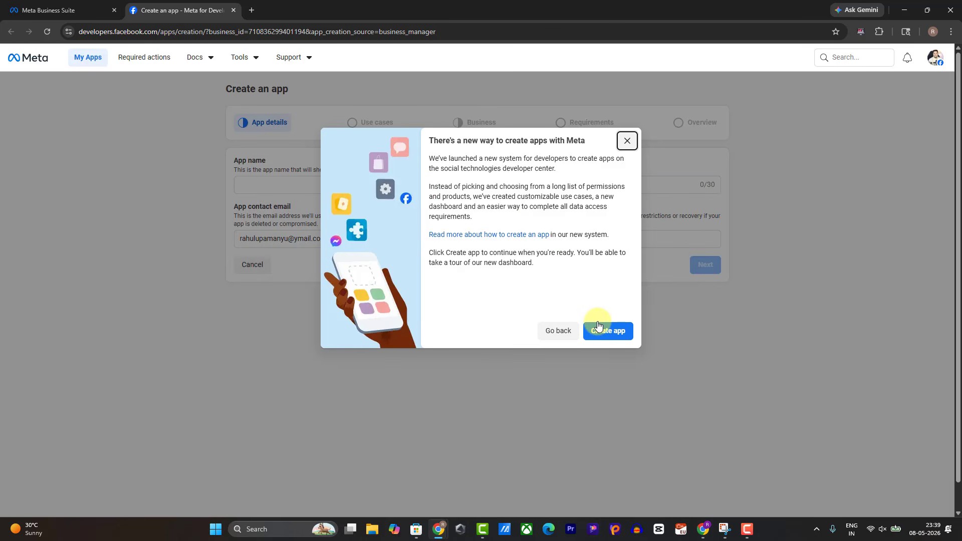
Enter the app name 'n8n automation' and confirm the contact email.
click(620, 331)
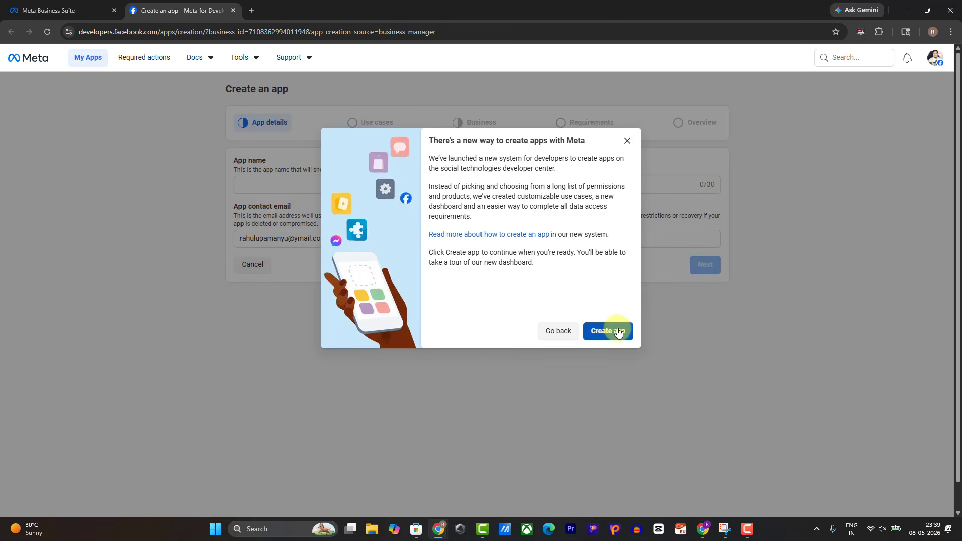
click(280, 187)
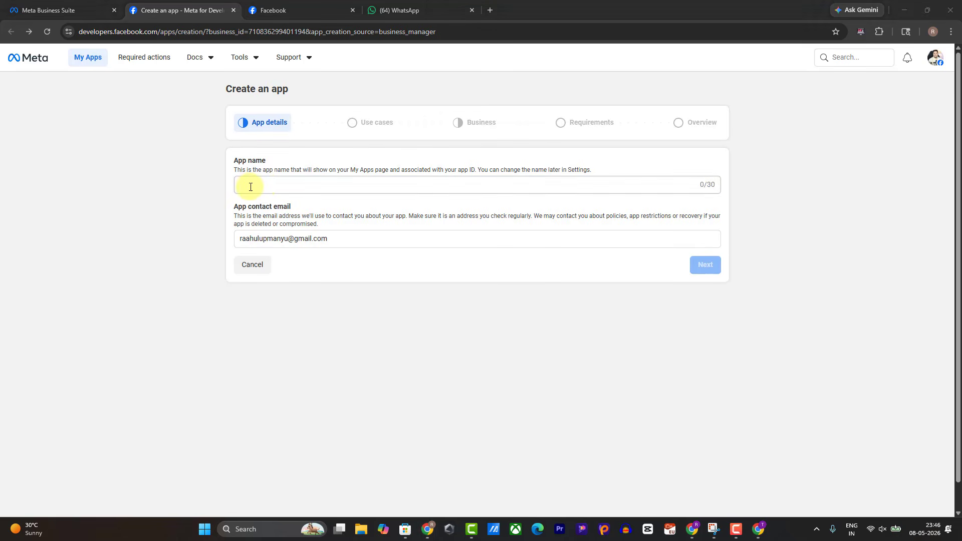
text(n8n automation)
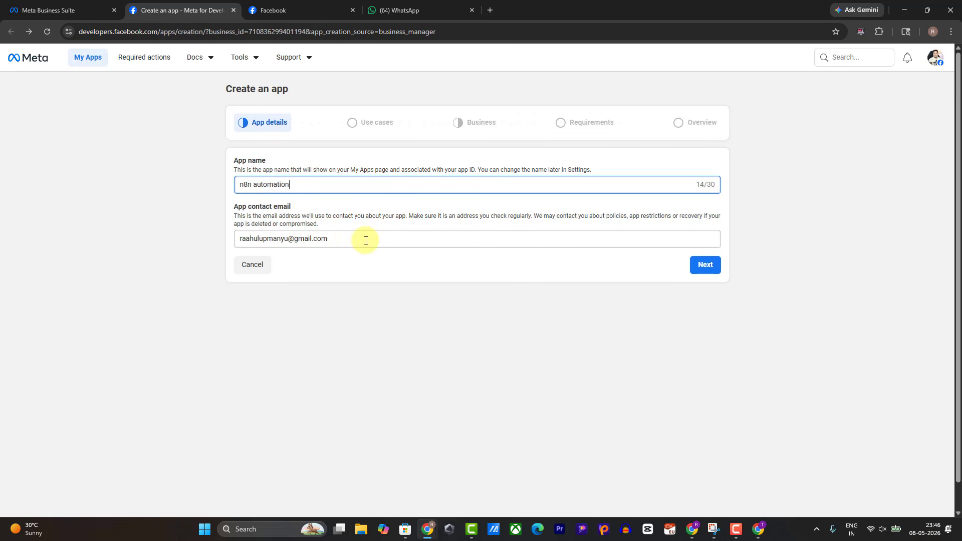
key(Tab)
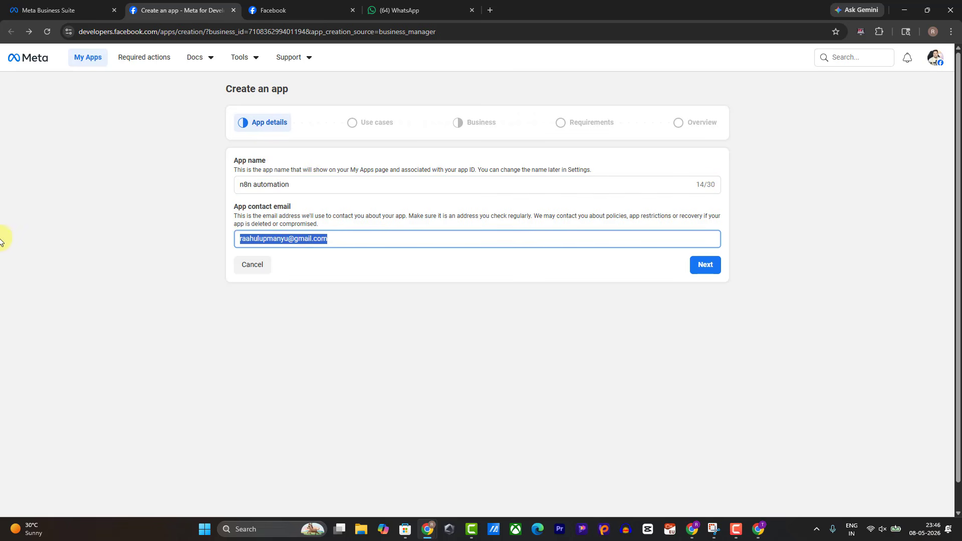
click(712, 268)
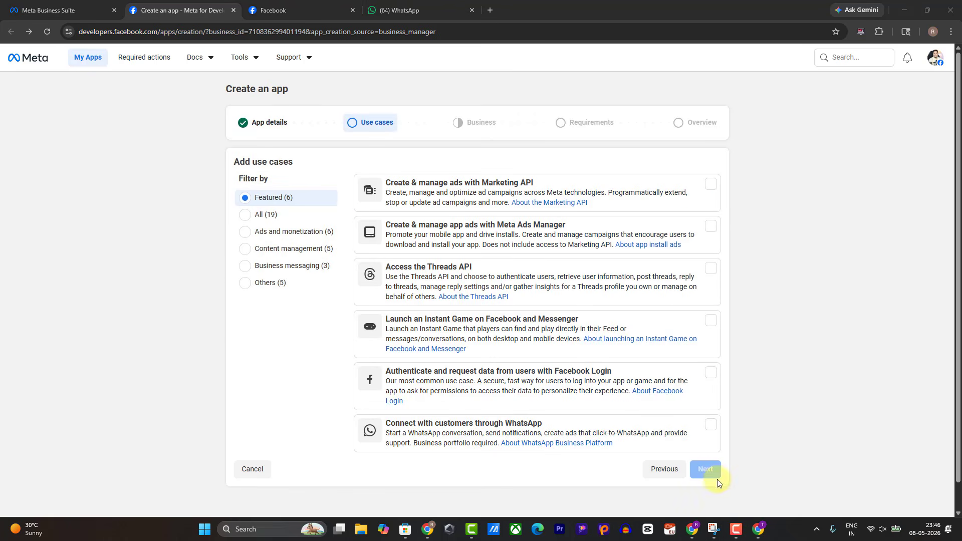
Choose the Other use case and Business app type, then create the app.
scroll(459, 385, down, 1)
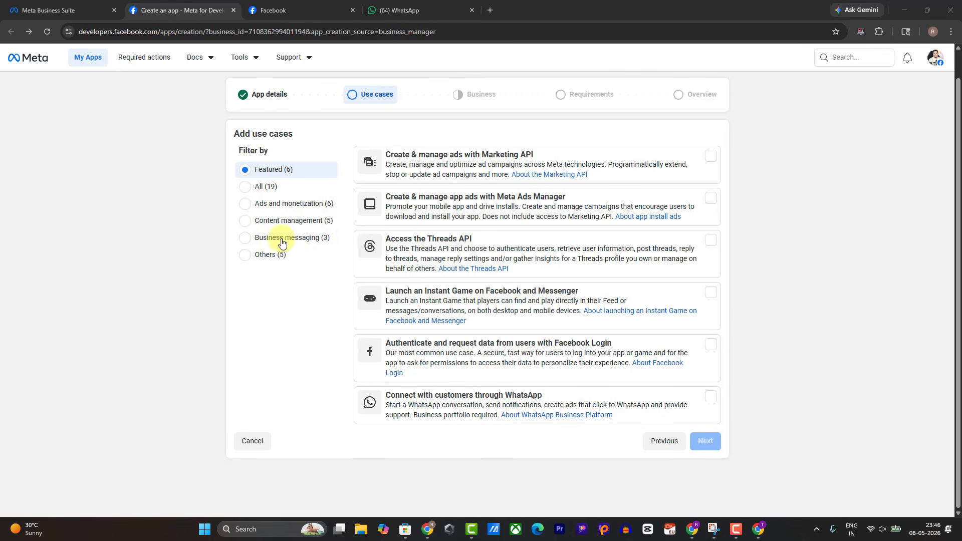
click(265, 254)
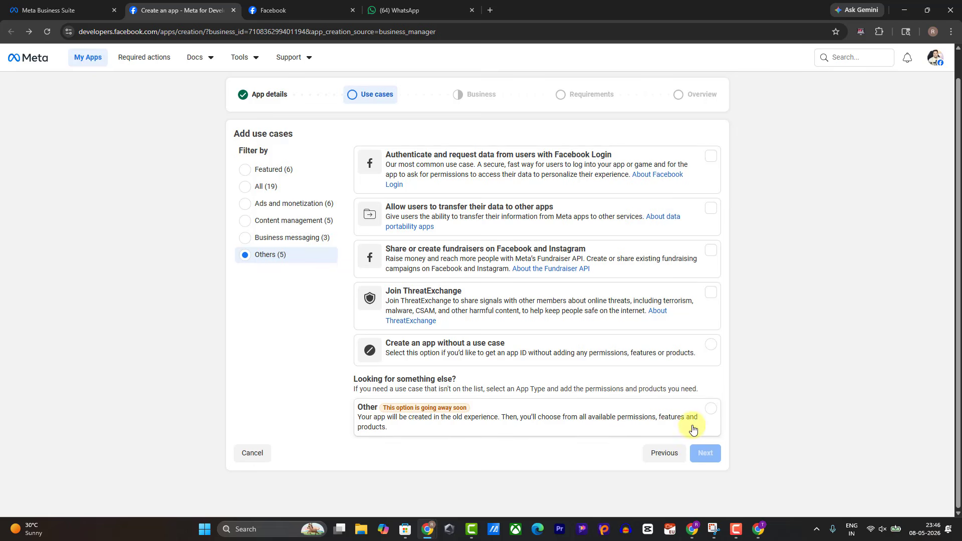
click(710, 408)
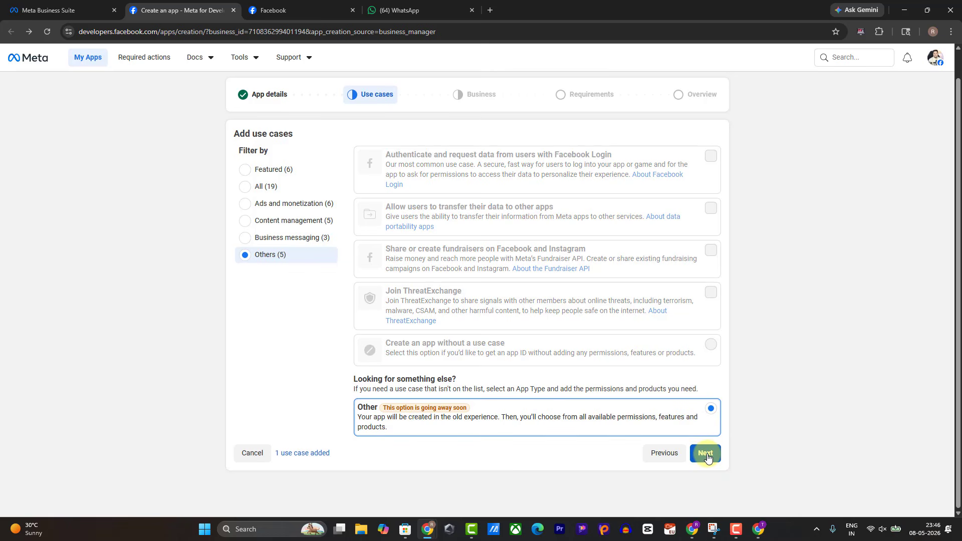
click(706, 454)
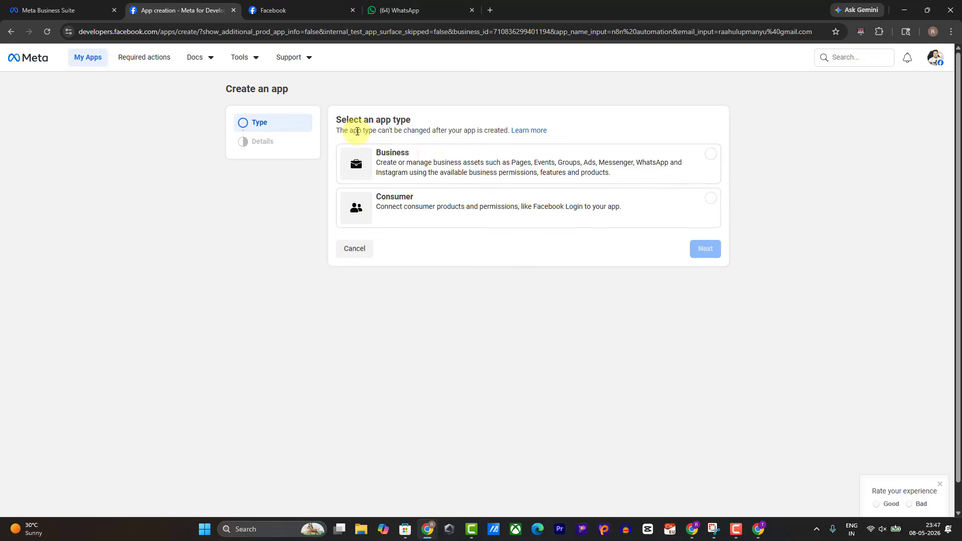
click(420, 178)
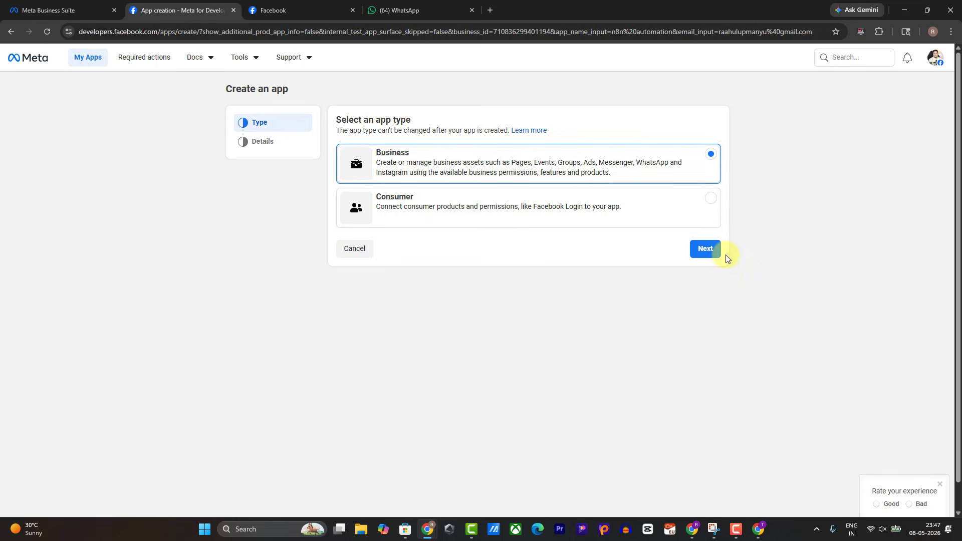
click(706, 249)
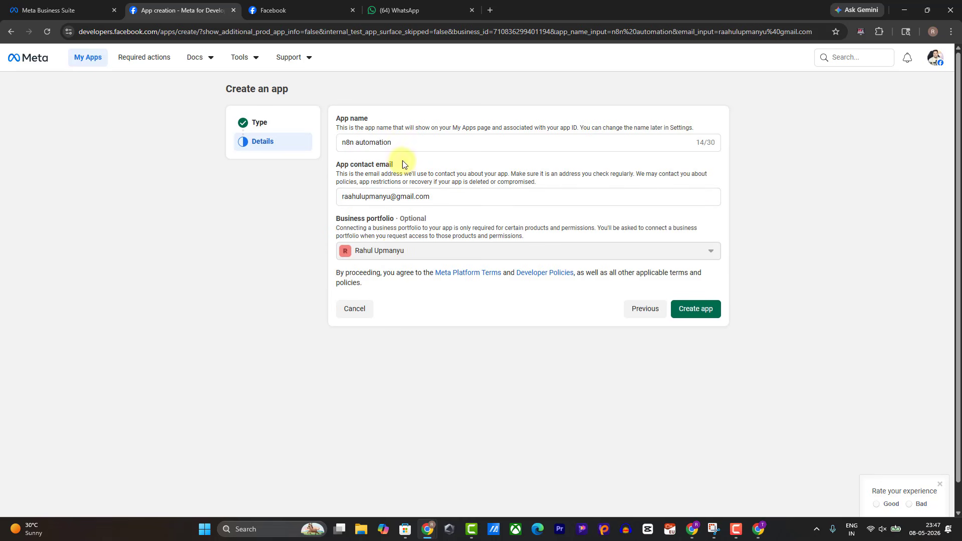
click(694, 308)
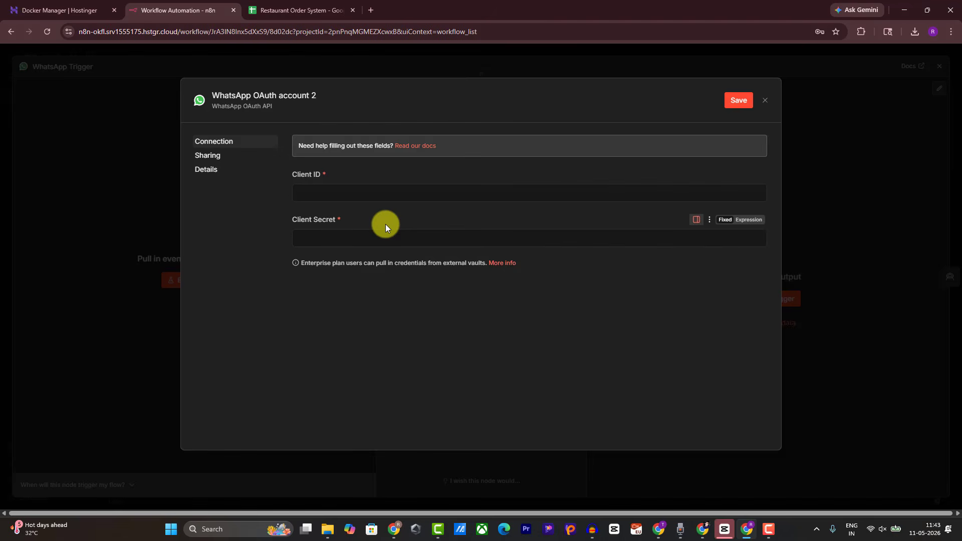
Place the cursor in the WhatsApp OAuth credential's Client ID field.
click(323, 192)
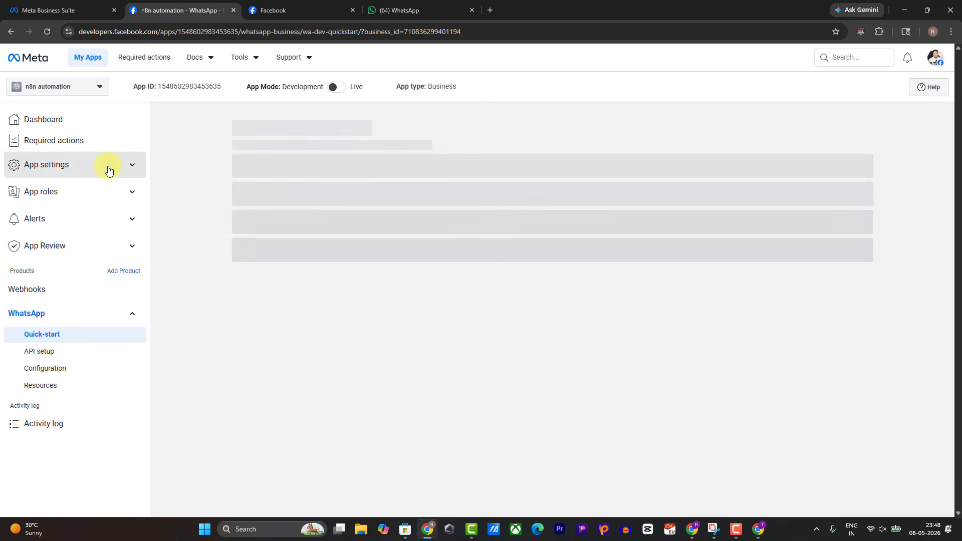
Reveal and copy the App secret from the n8n automation app's Basic settings.
click(133, 165)
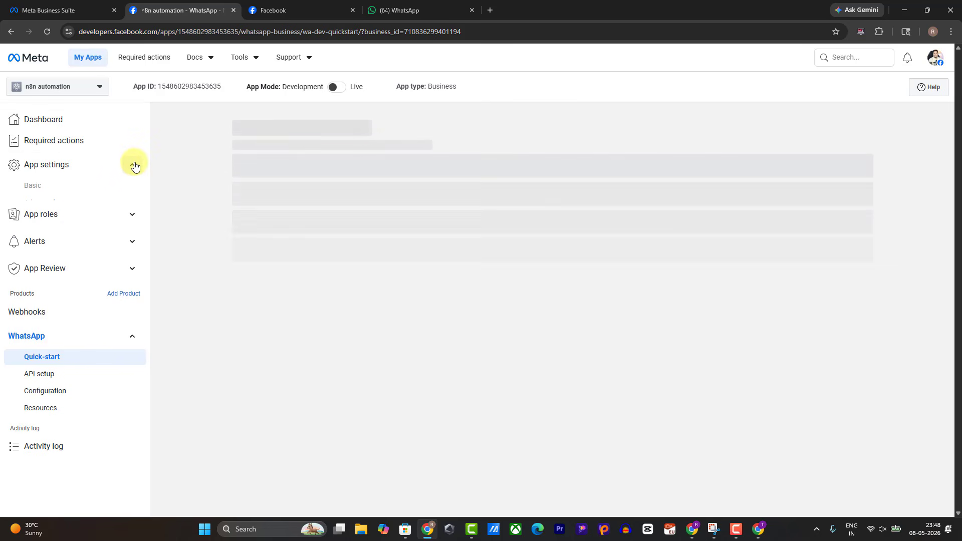
click(33, 187)
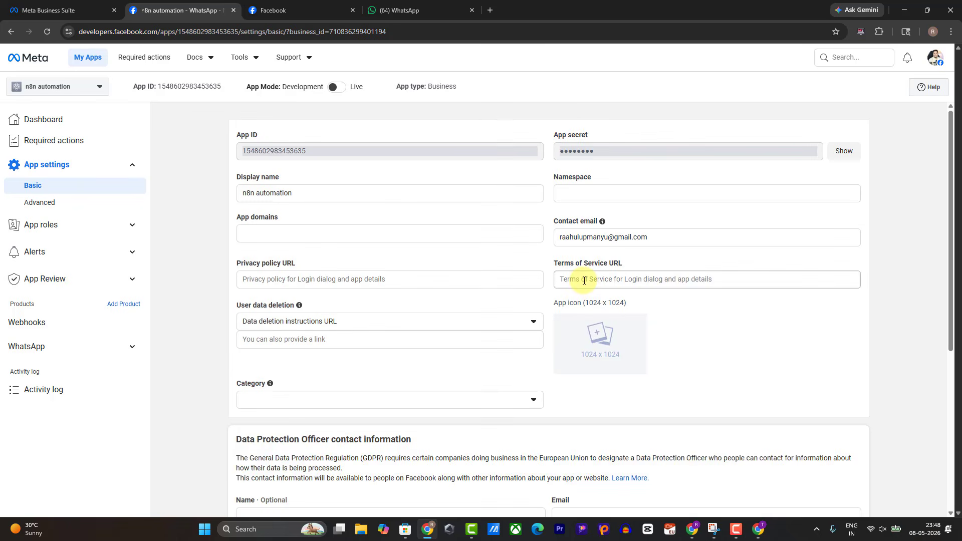
click(845, 152)
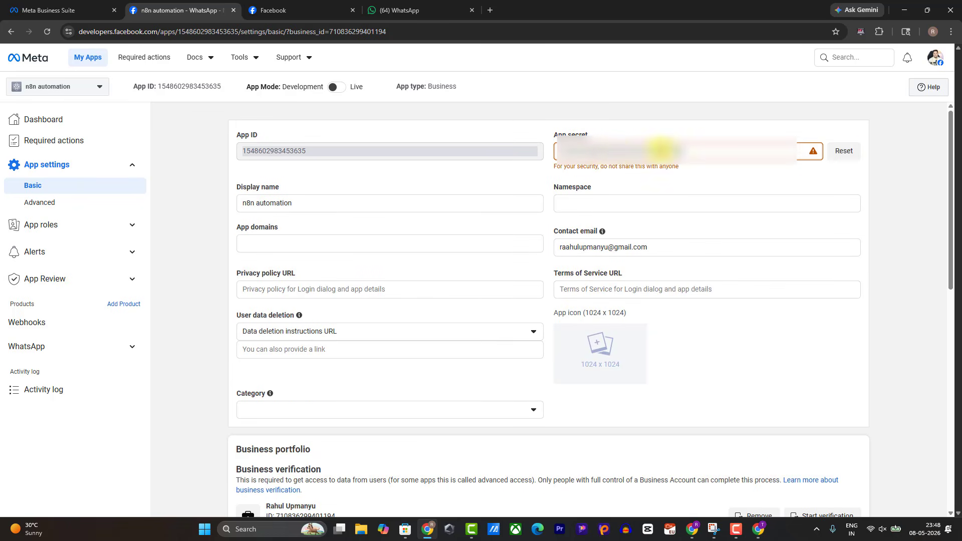
key(ctrl+a)
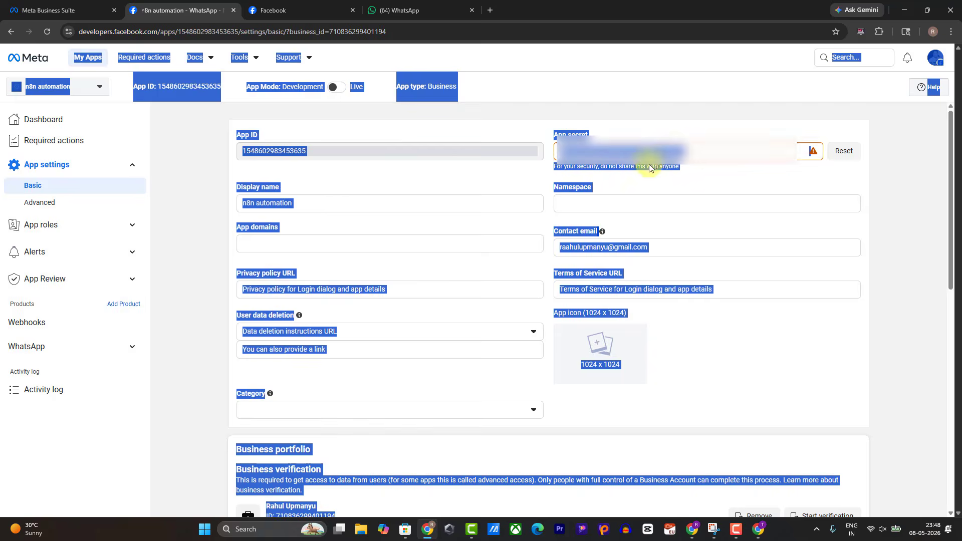
double_click(749, 160)
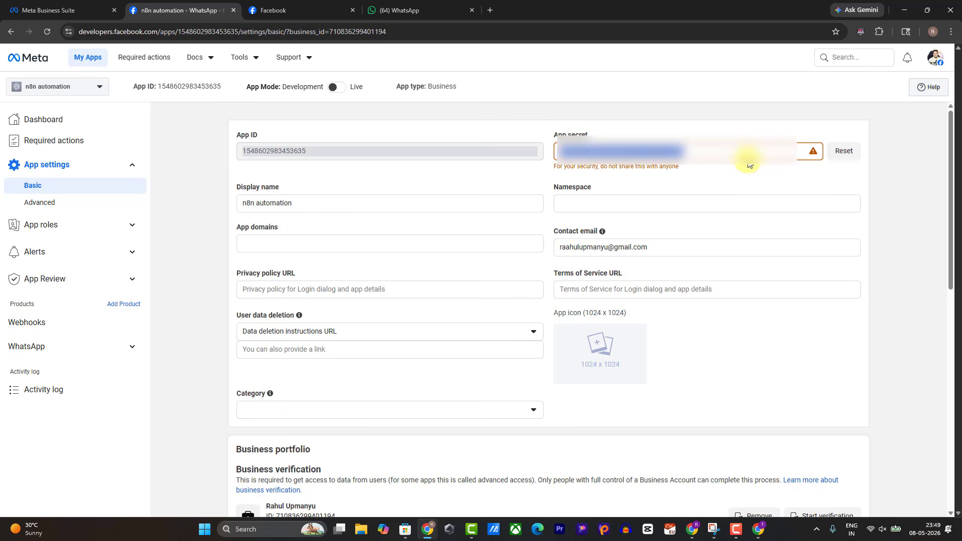
click(692, 529)
Paste the App secret into Client Secret and save the WhatsApp OAuth credential.
click(360, 241)
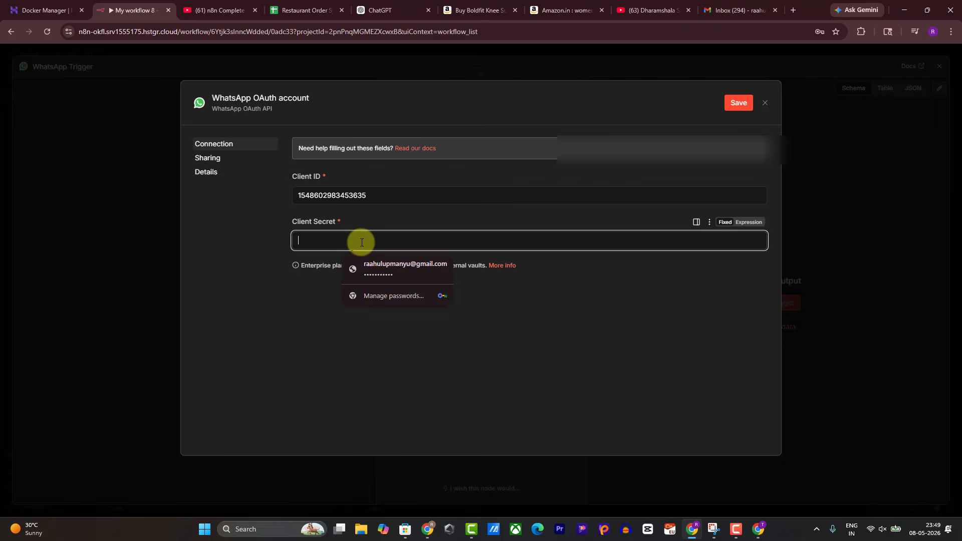
key(ctrl+v)
click(756, 288)
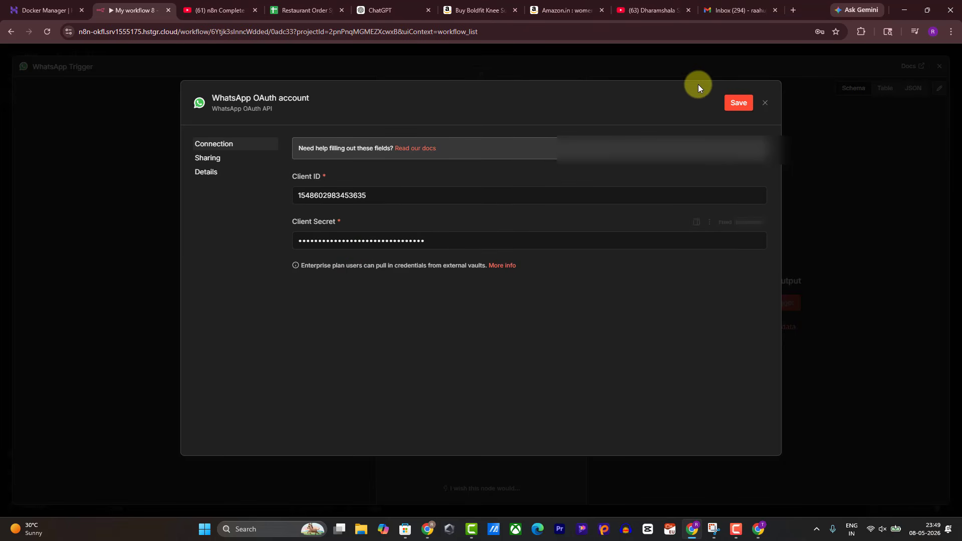
click(732, 103)
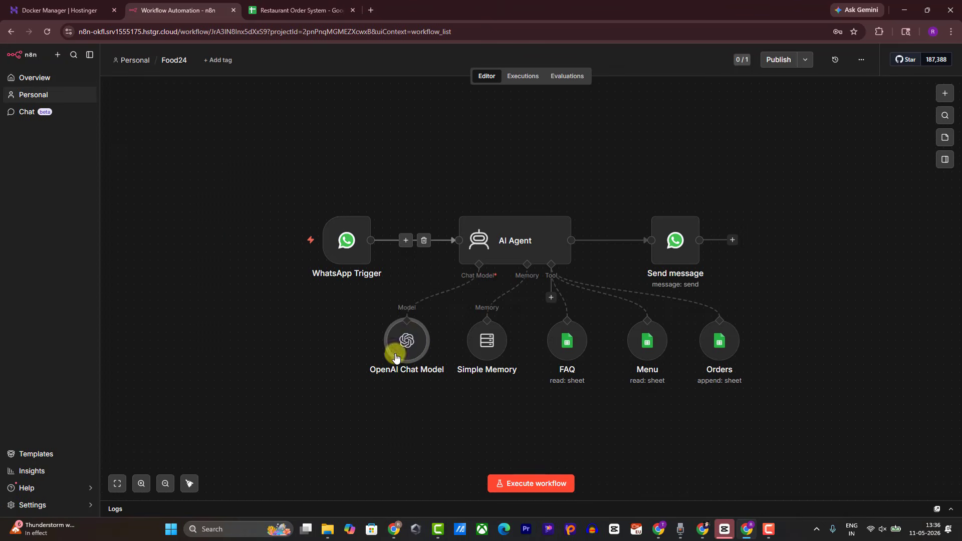
Start a new OpenAI credential for the OpenAI Chat Model node.
double_click(395, 357)
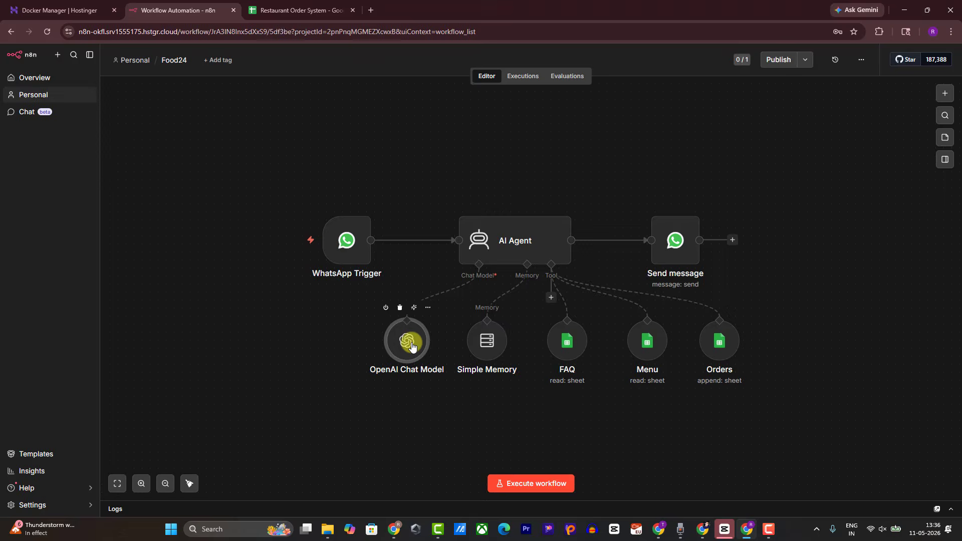
click(559, 124)
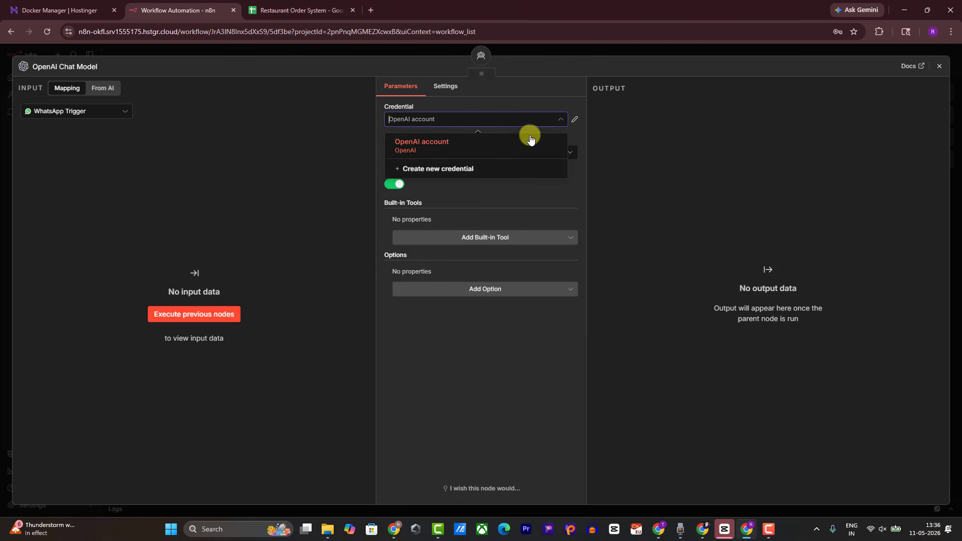
click(472, 171)
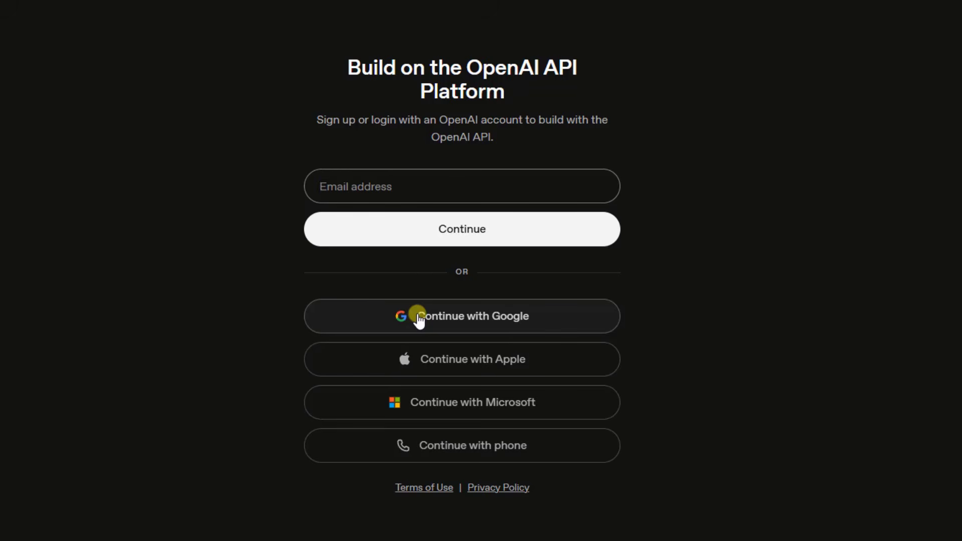
Sign in to OpenAI Platform with the first listed Google account.
click(419, 318)
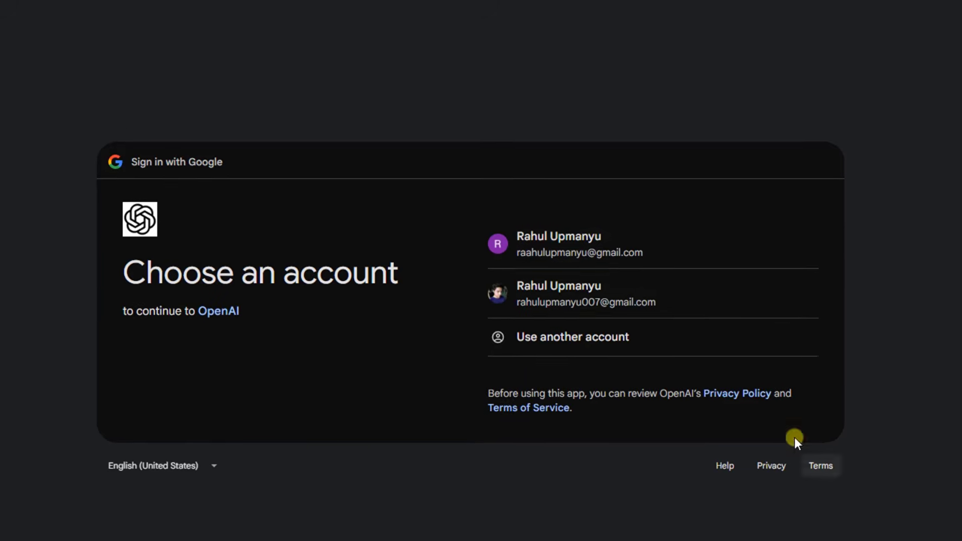
click(625, 255)
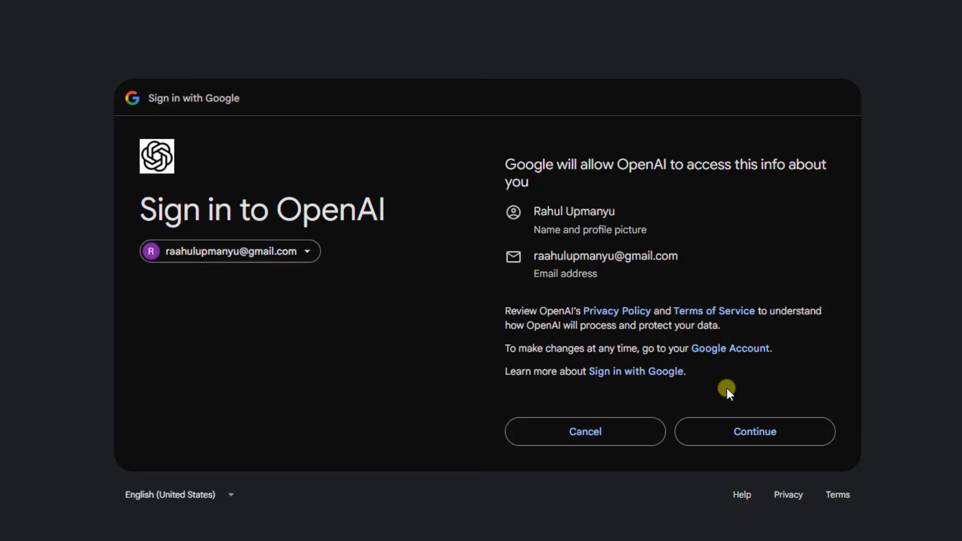
click(734, 434)
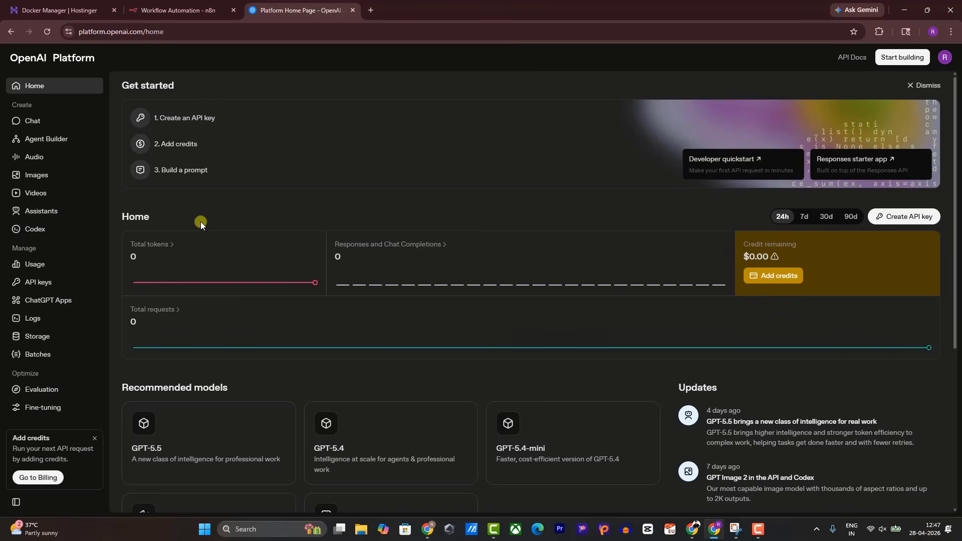
From Add credits, create an organization under the user's name, described as Hobbyist.
click(784, 280)
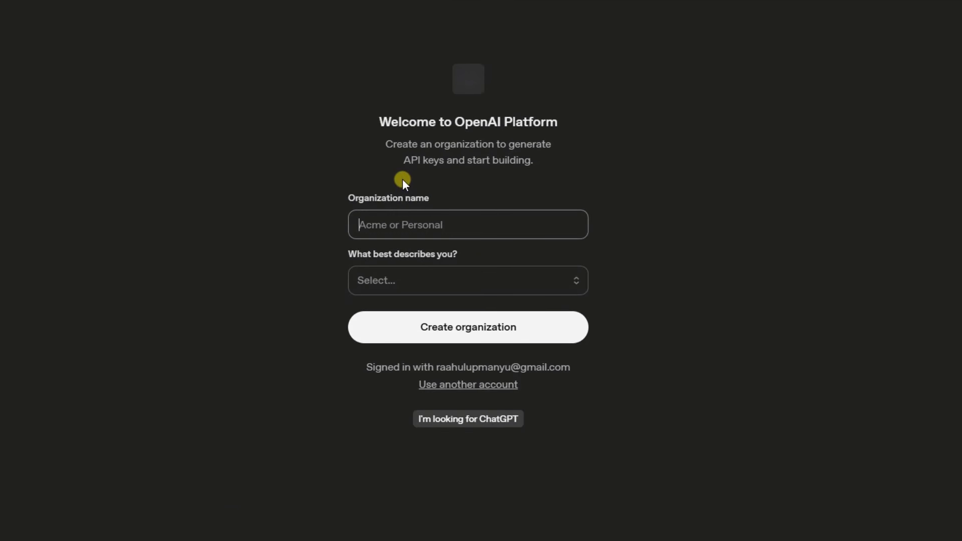
text(Rahul Upmanyu)
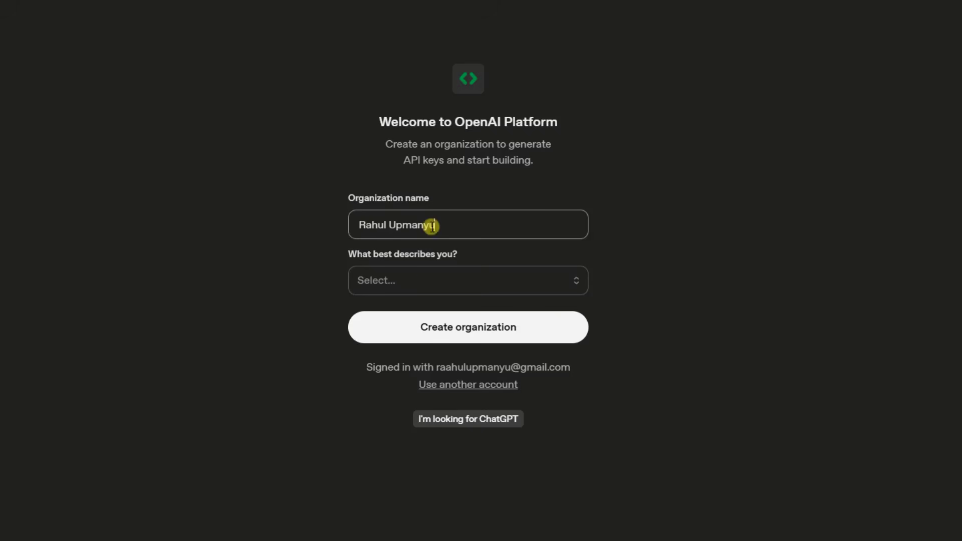
click(409, 285)
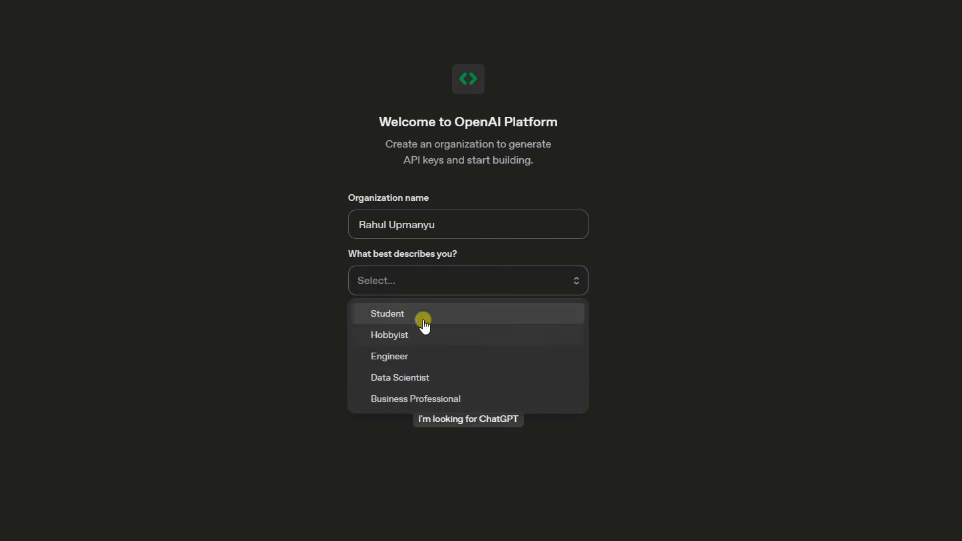
click(404, 343)
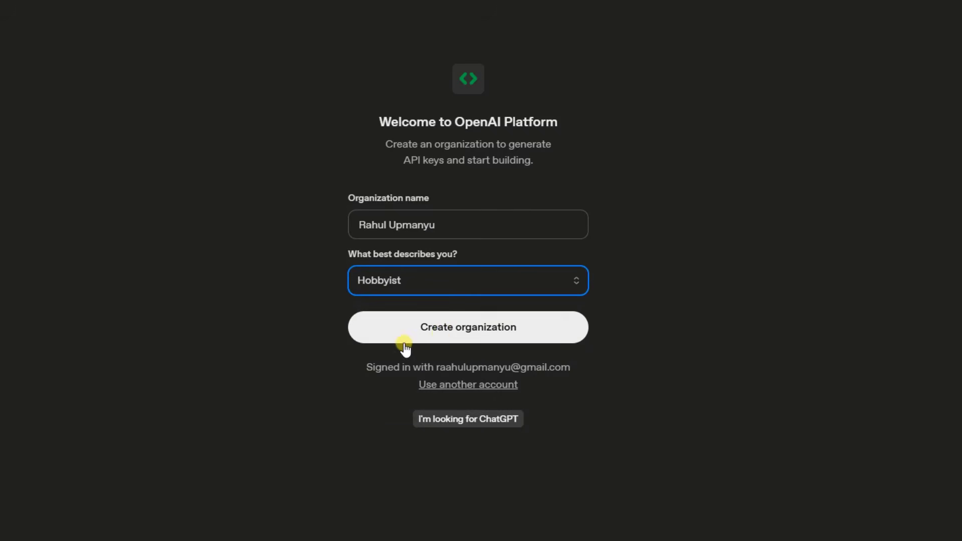
click(441, 335)
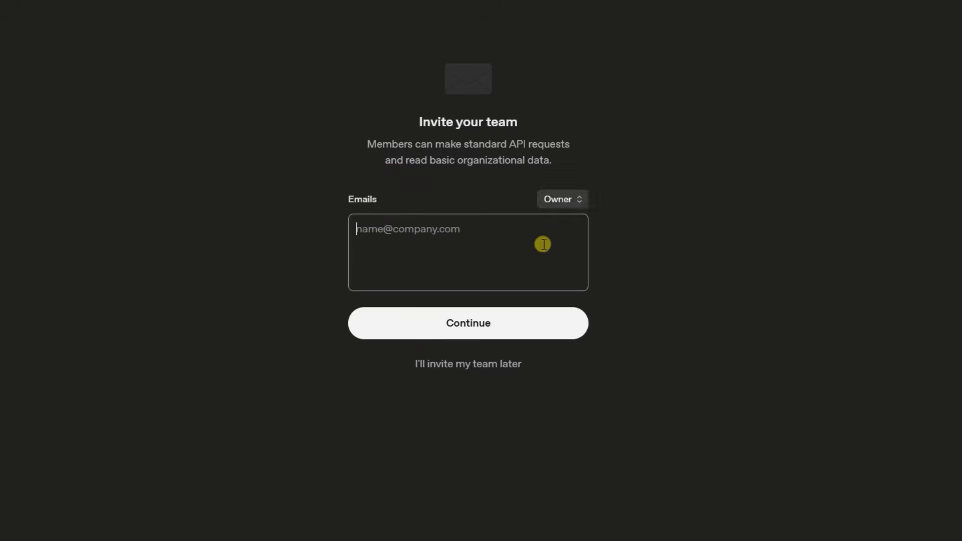
Leave the invitee role as Owner and skip inviting the team for now.
click(555, 200)
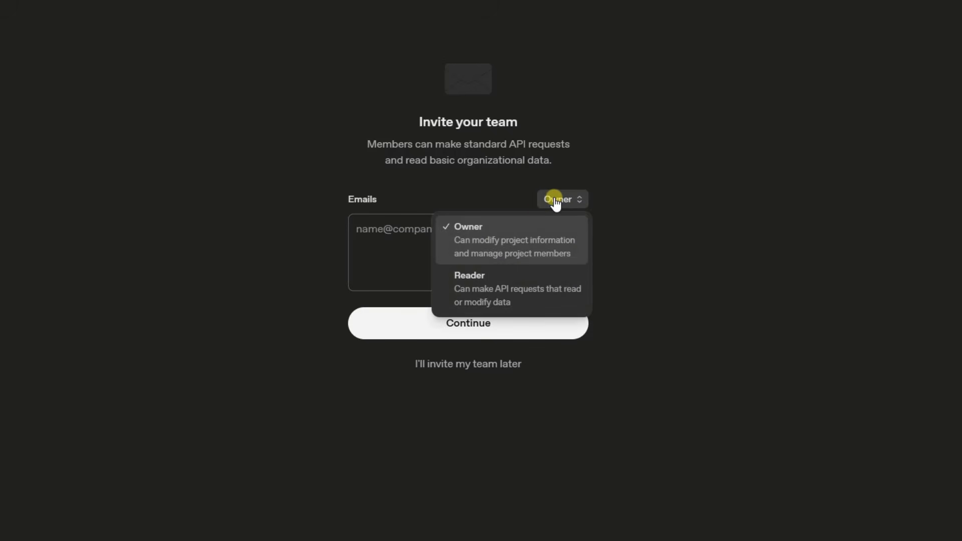
click(523, 226)
click(466, 365)
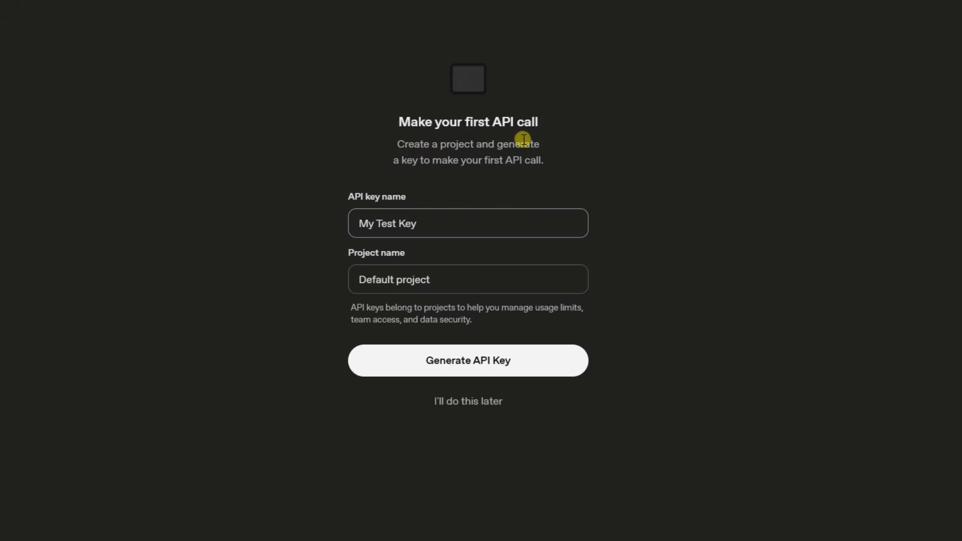
Name the API key newsautomation with project rss, then defer key generation.
drag(455, 221, 313, 235)
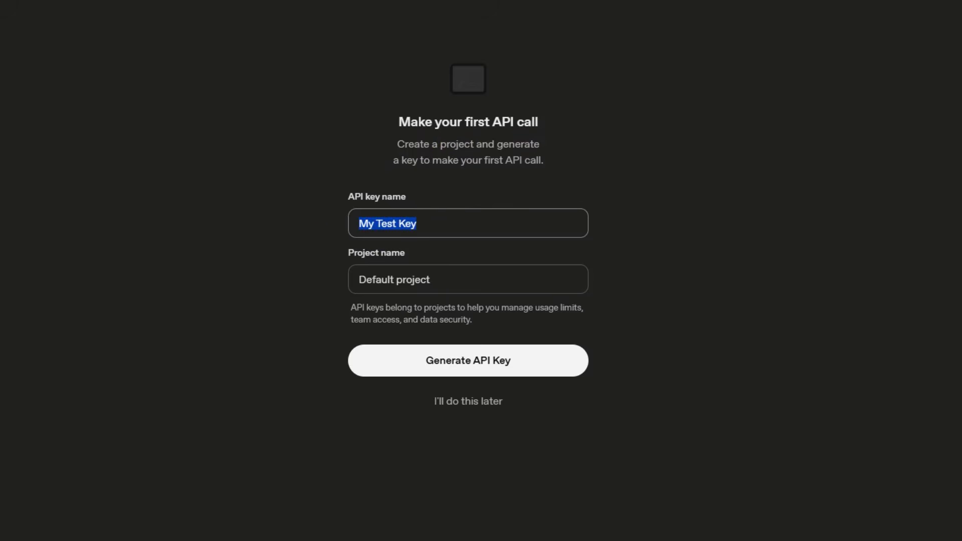
text(aut)
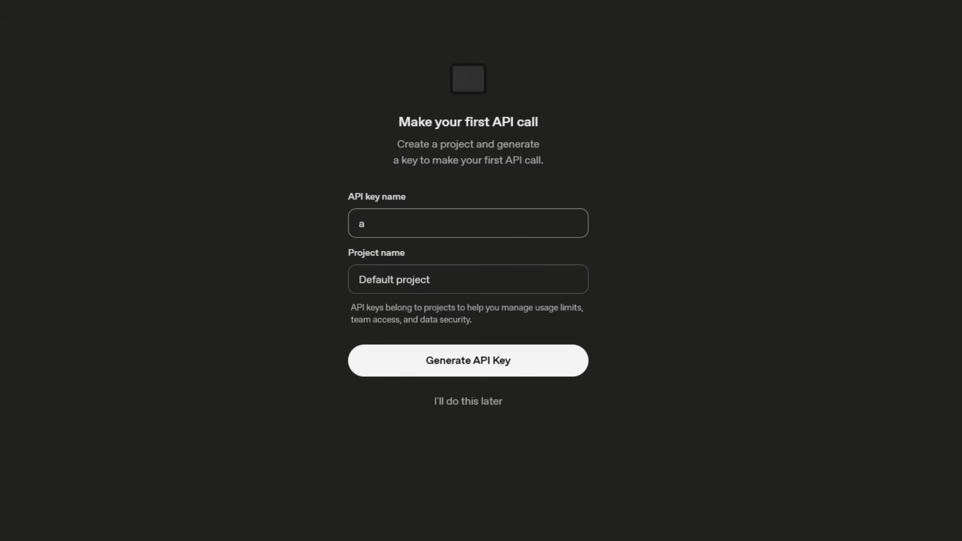
key(BackSpace)
text(ne)
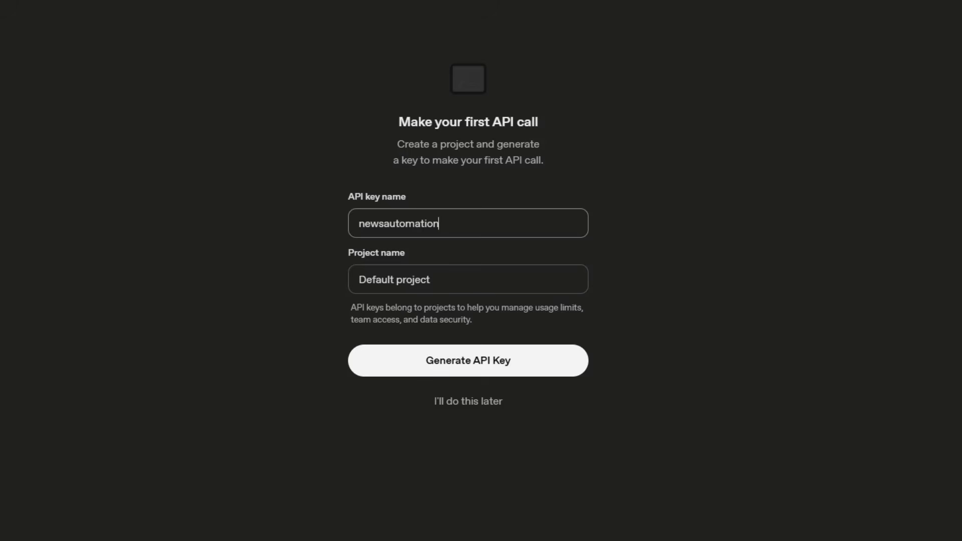
text(wsautomation)
double_click(460, 234)
drag(444, 283, 206, 249)
text(rssnews)
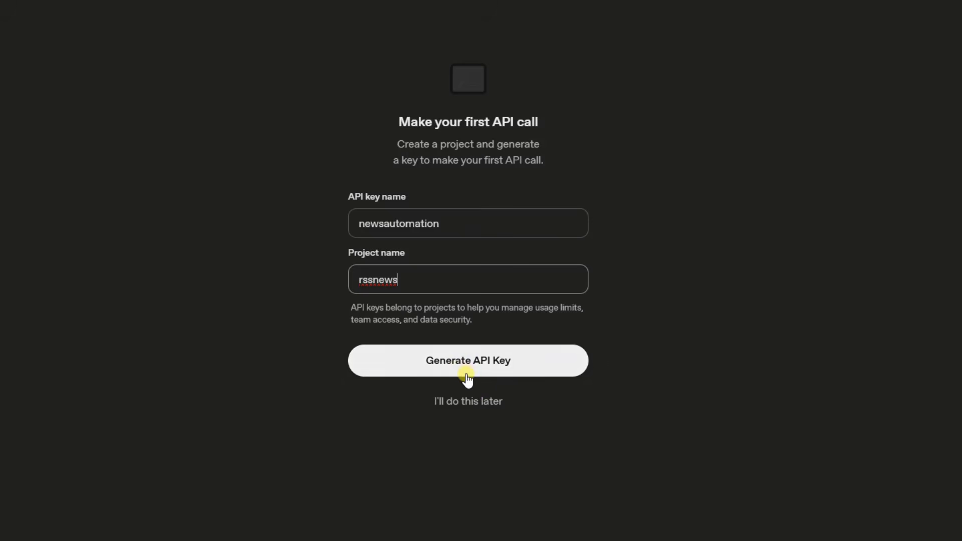
click(470, 401)
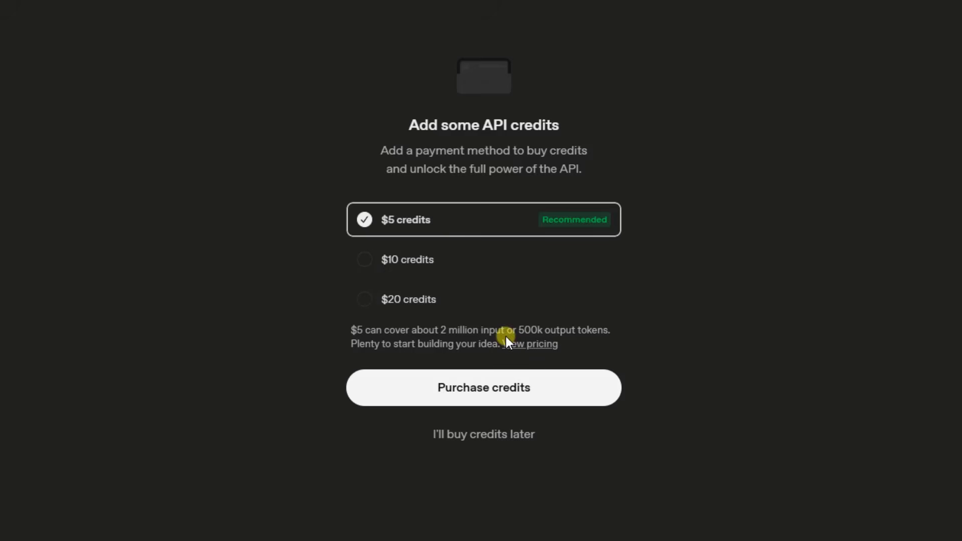
Buy $10 of API credits, adding a card as the payment method and confirming payment.
click(403, 265)
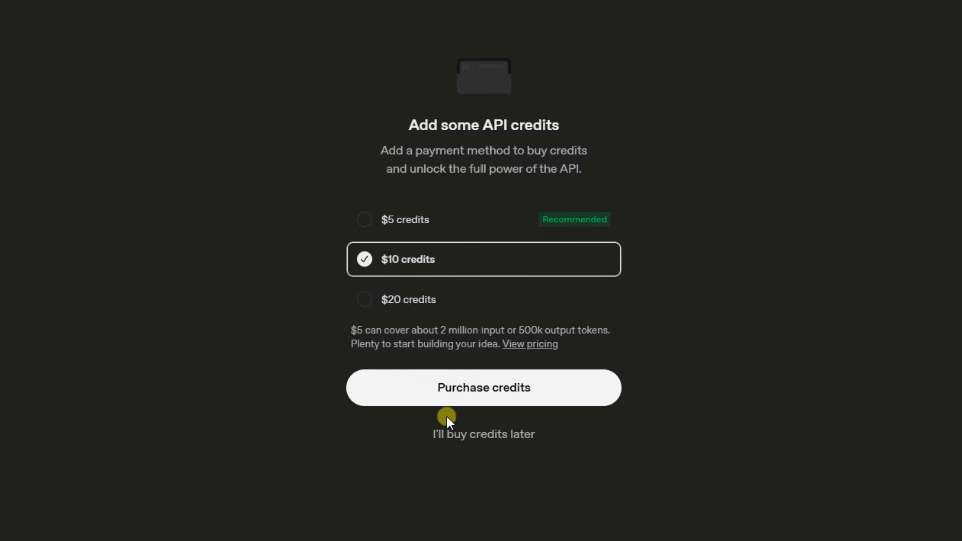
click(464, 391)
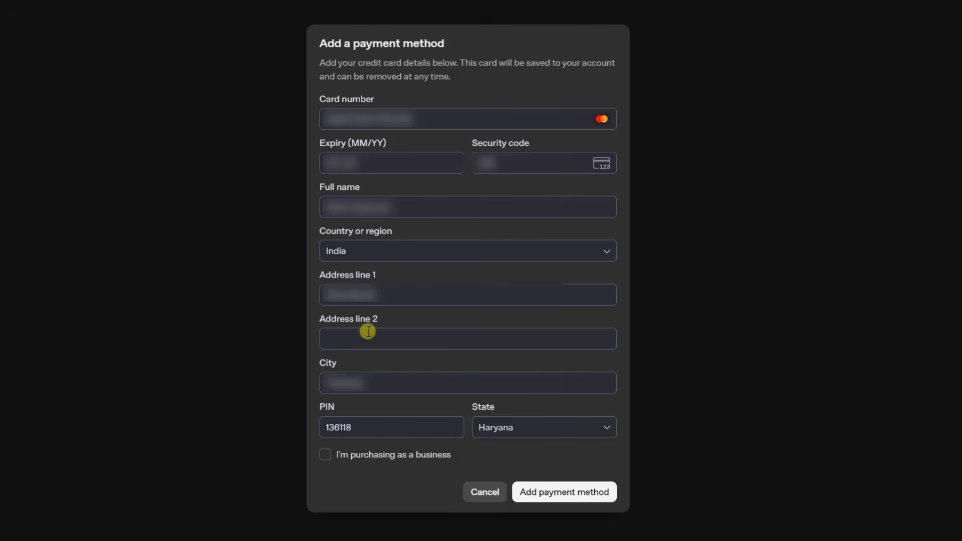
click(556, 499)
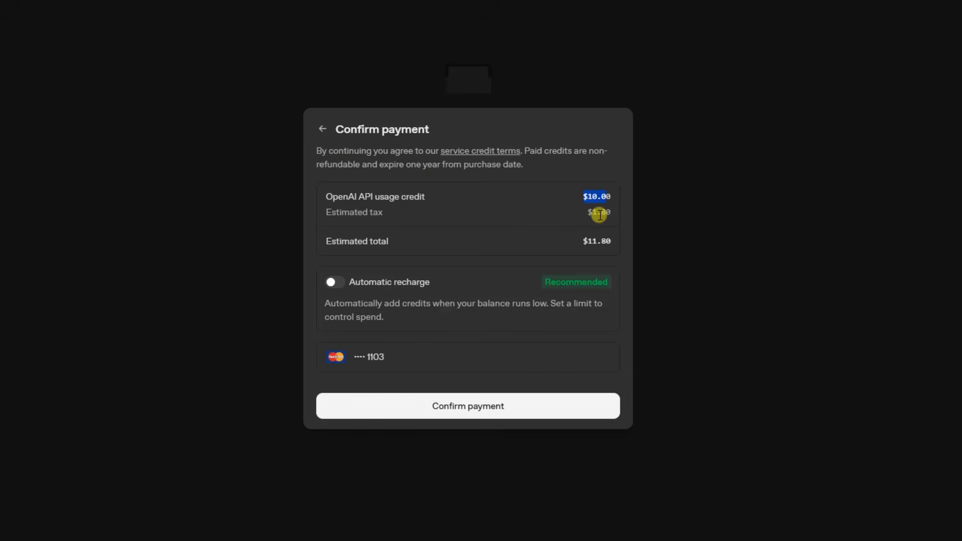
click(431, 405)
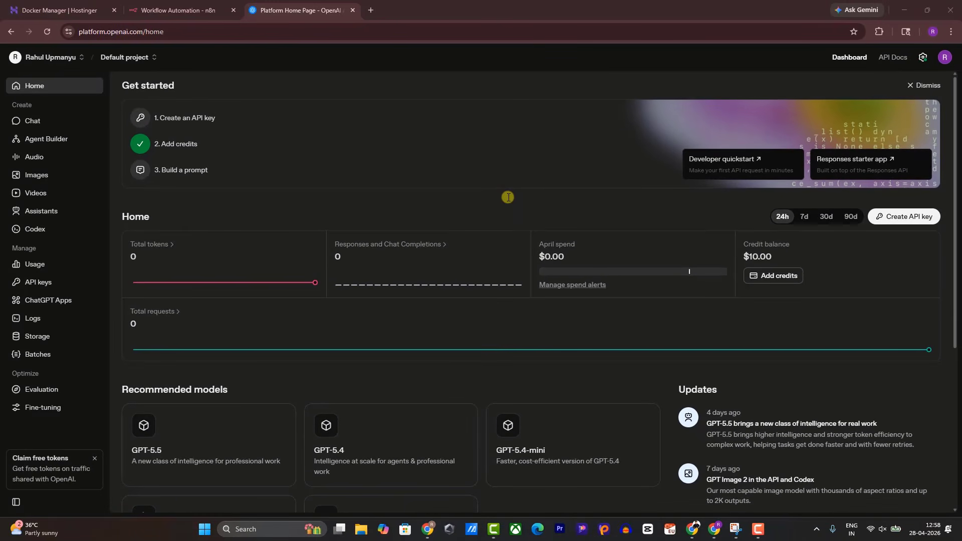
Create secret key 'news-automation' in the Default project with All permissions and copy it.
drag(772, 257, 742, 258)
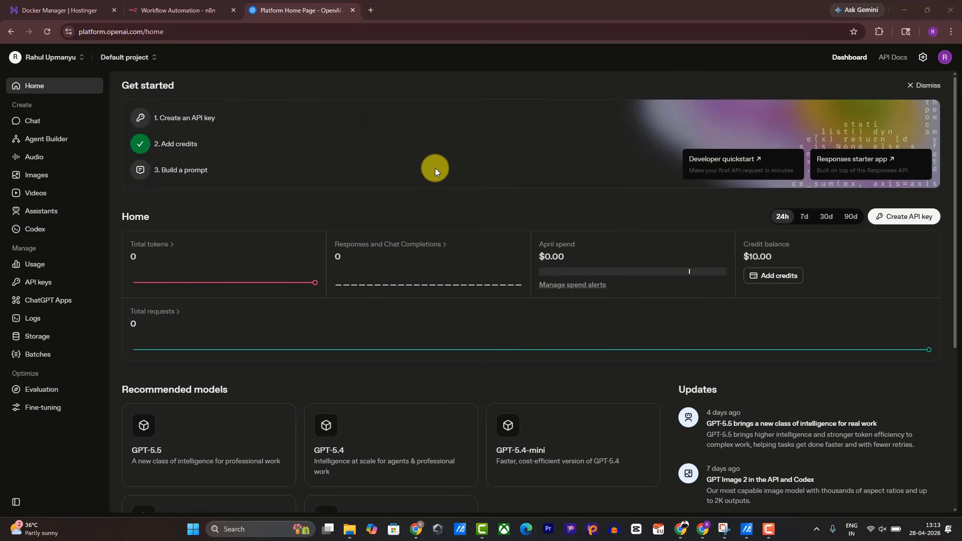
click(908, 217)
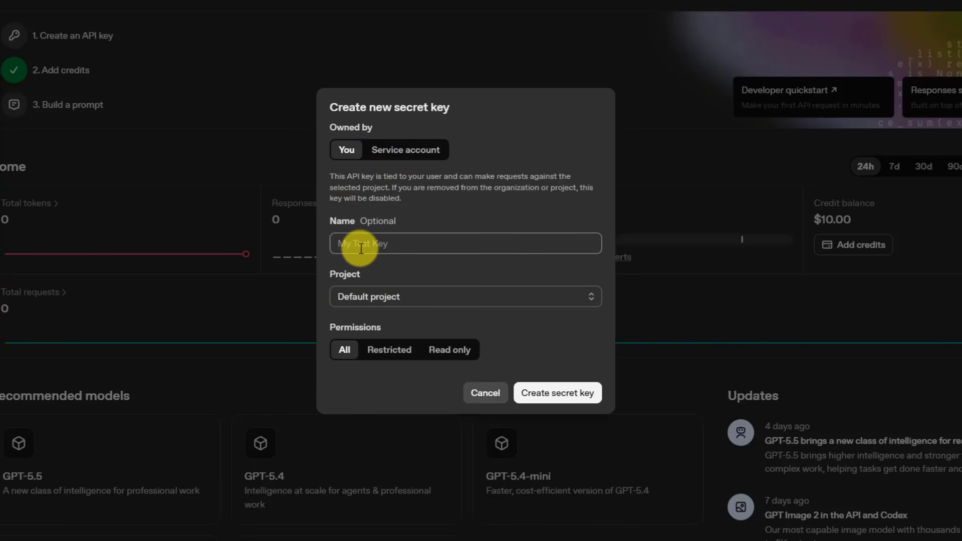
text(Ne)
key(BackSpace)
text(news-automation)
click(399, 296)
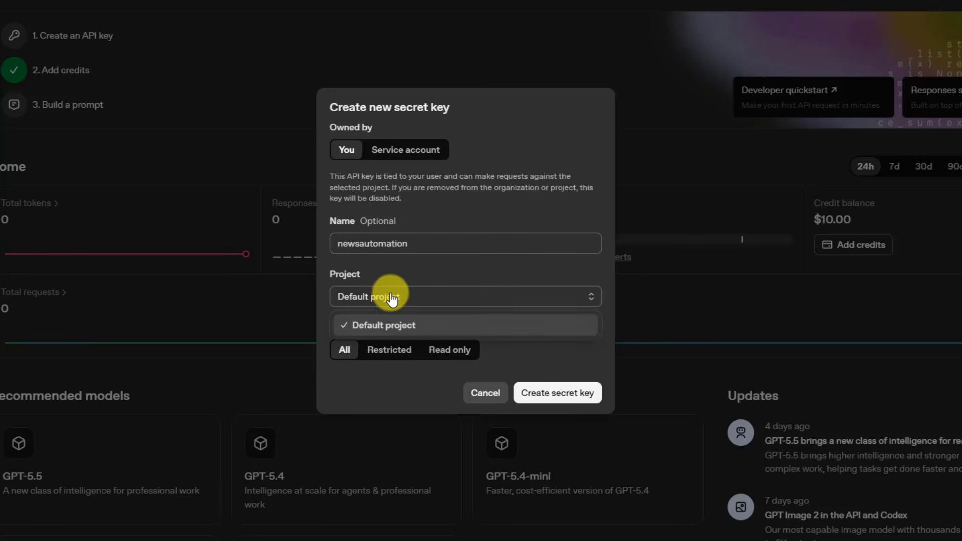
click(399, 327)
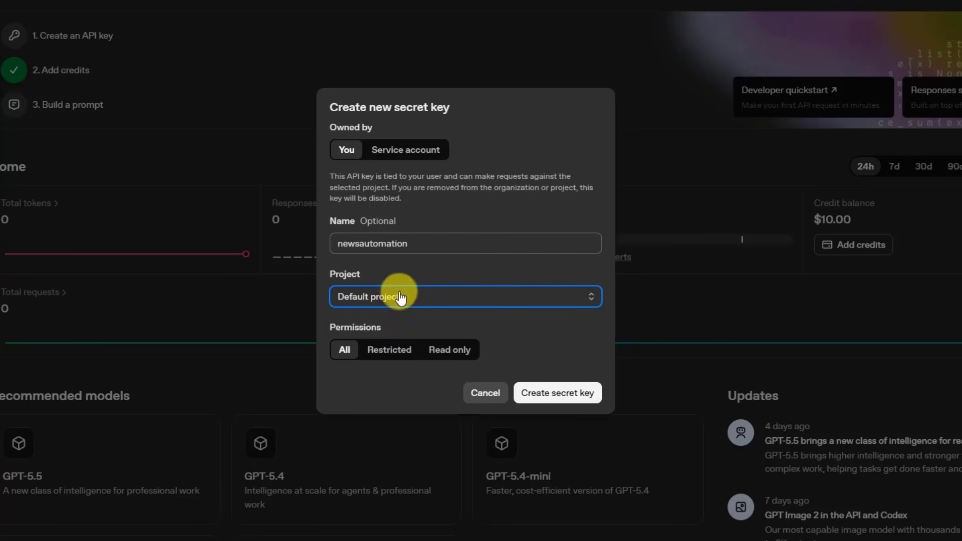
click(341, 350)
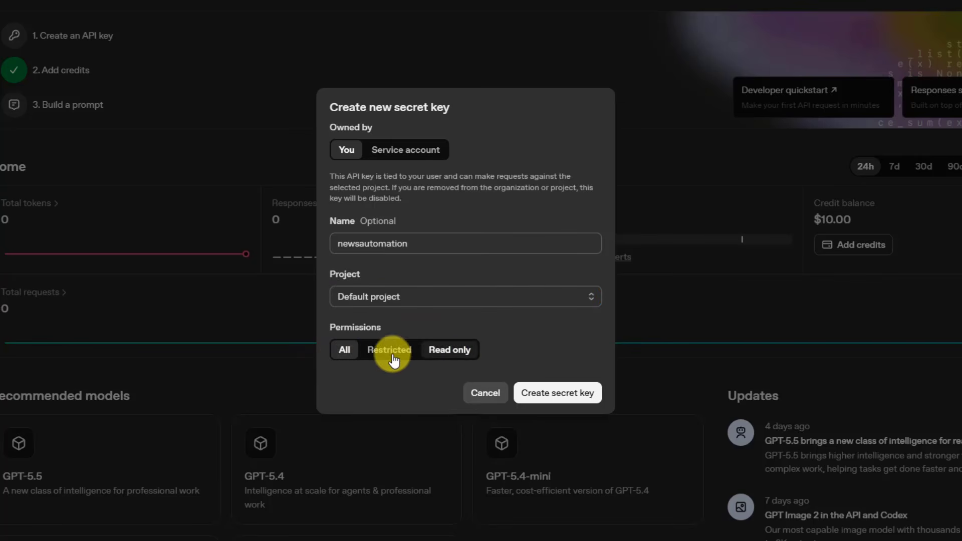
click(580, 393)
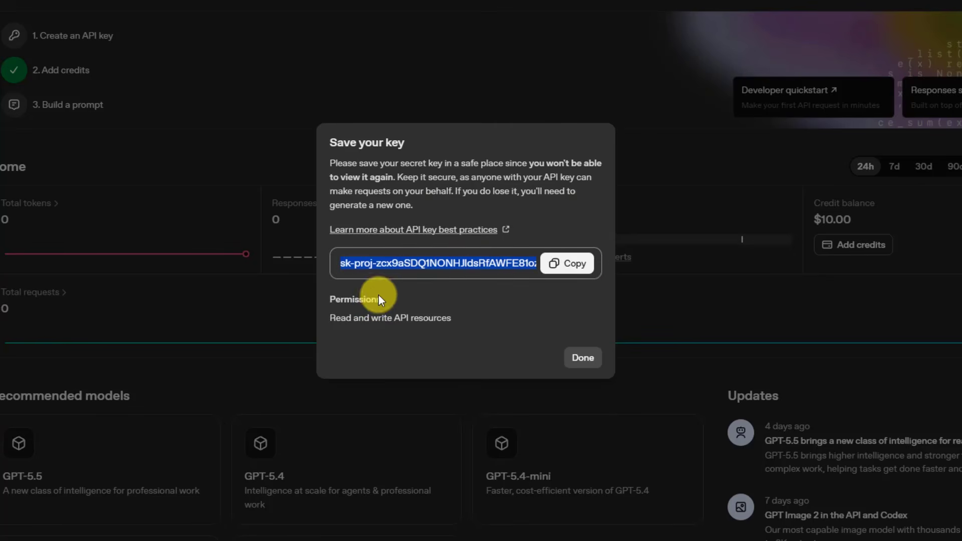
click(567, 270)
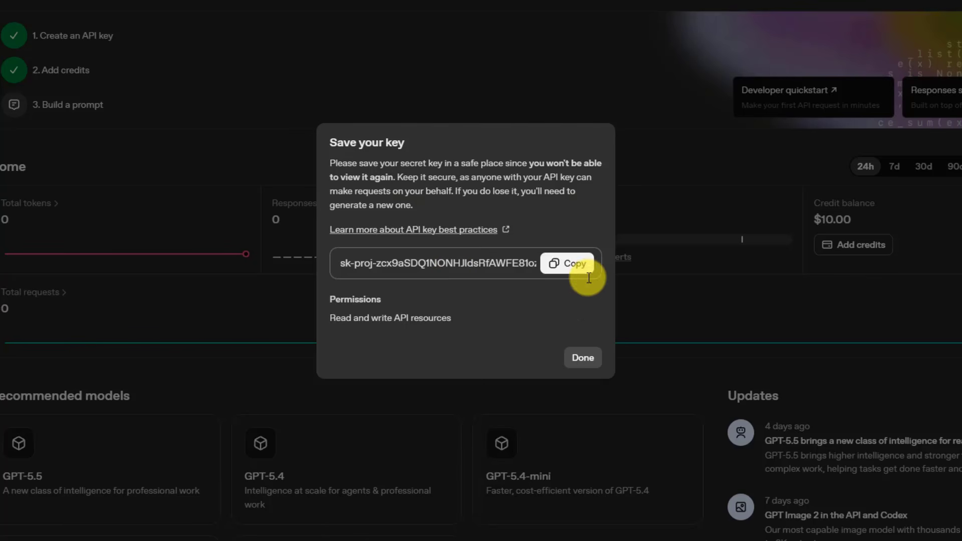
click(575, 265)
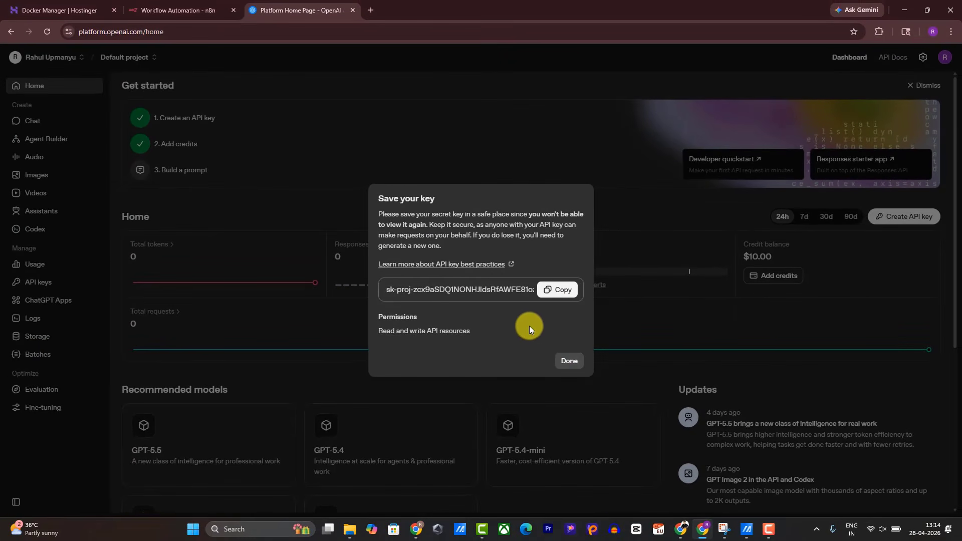
Dismiss the key notice, then in n8n select the OpenAI credential's API Key field and close the dialog.
click(565, 360)
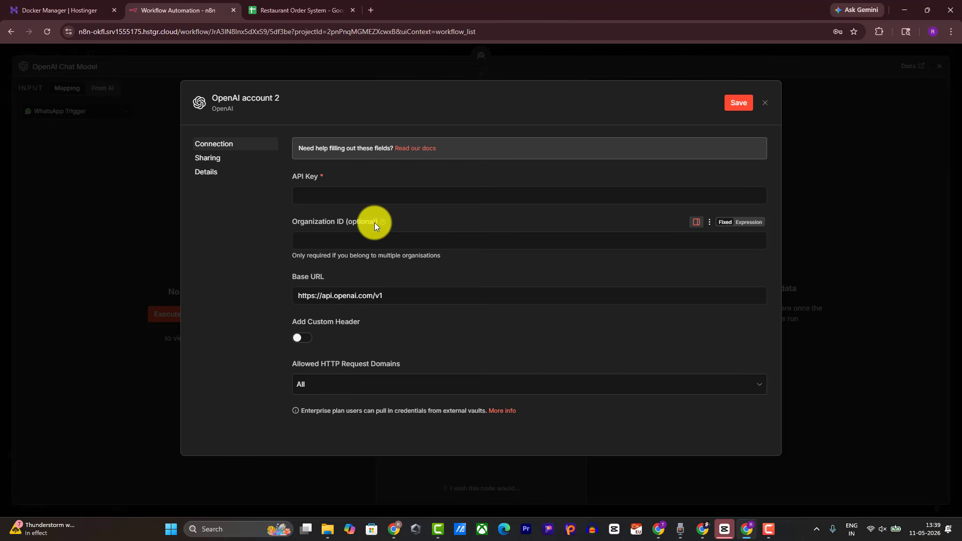
click(351, 194)
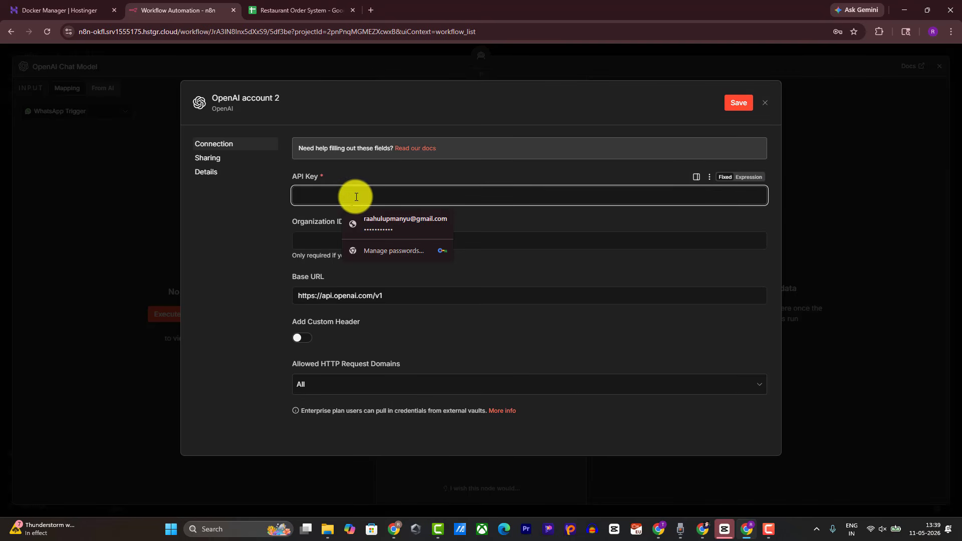
click(764, 103)
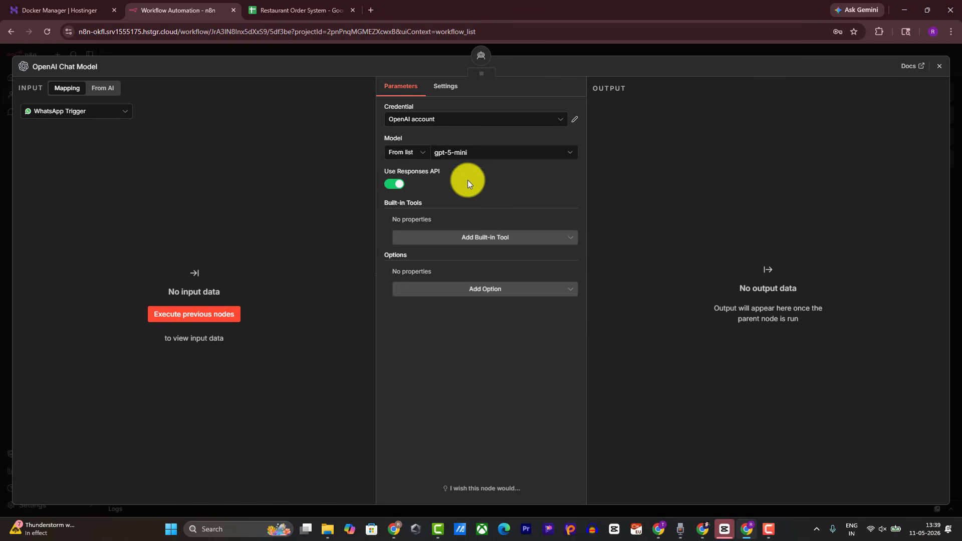
Close the chat model panel and review Simple Memory's Context Window Length of 10.
click(935, 64)
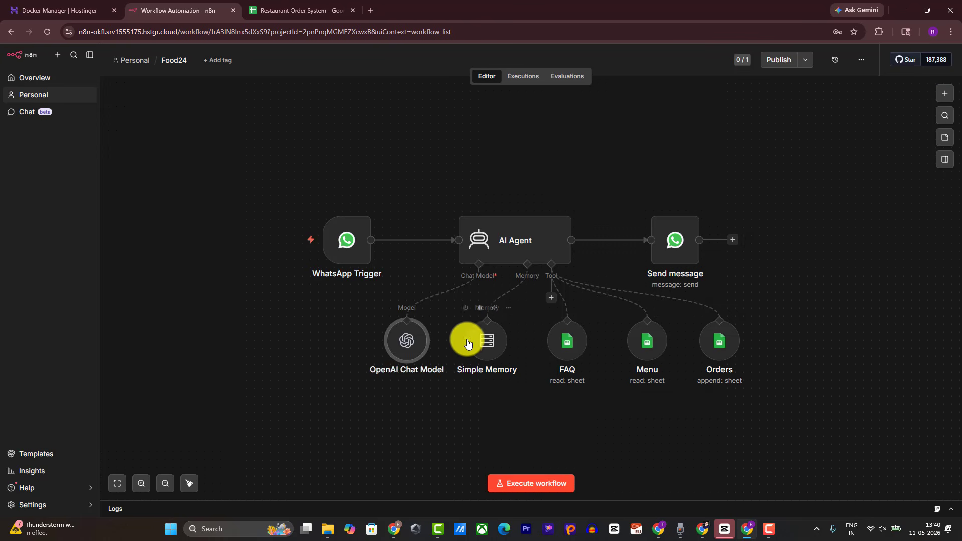
double_click(489, 339)
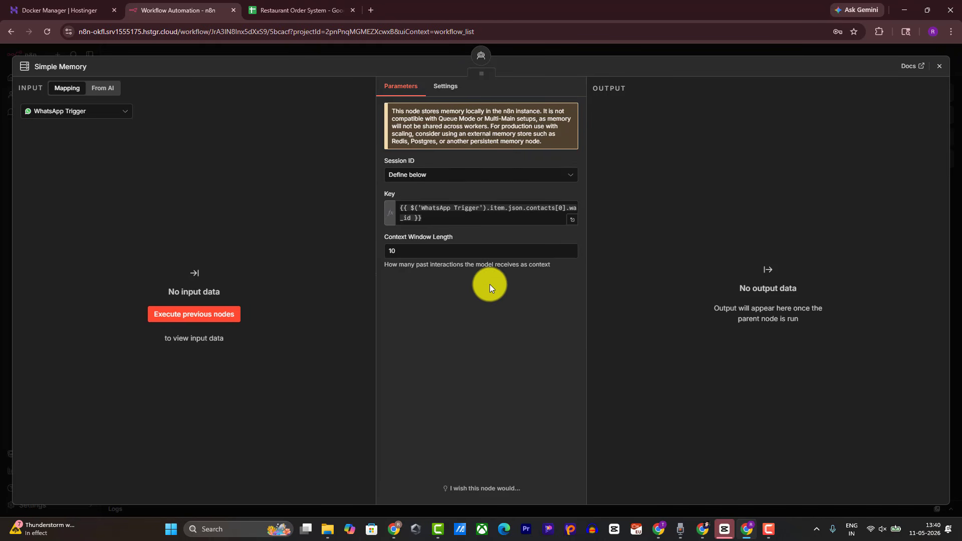
click(396, 250)
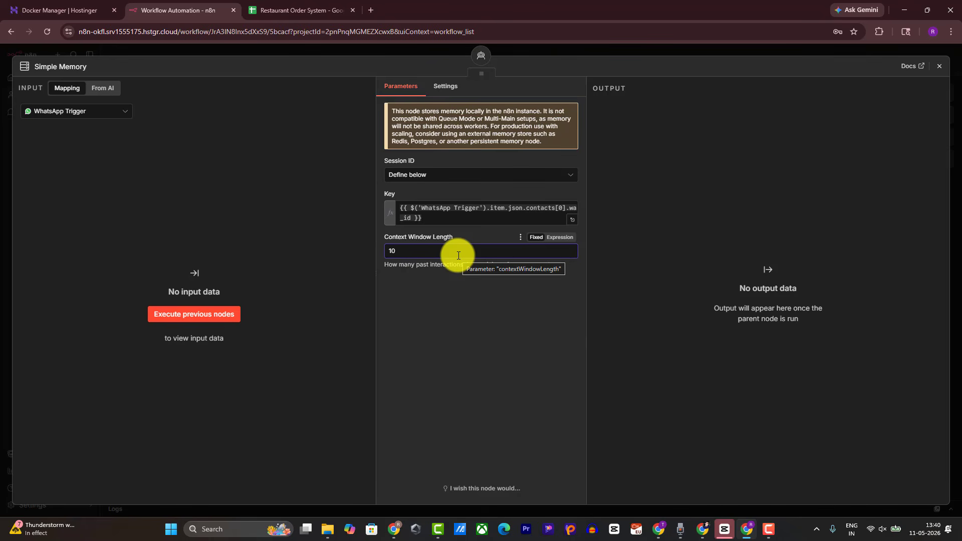
click(762, 516)
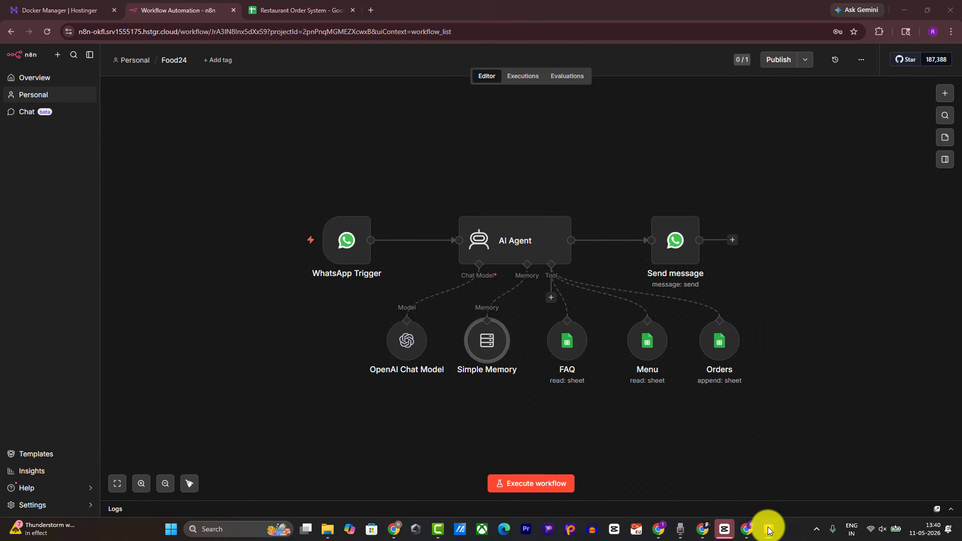
double_click(482, 338)
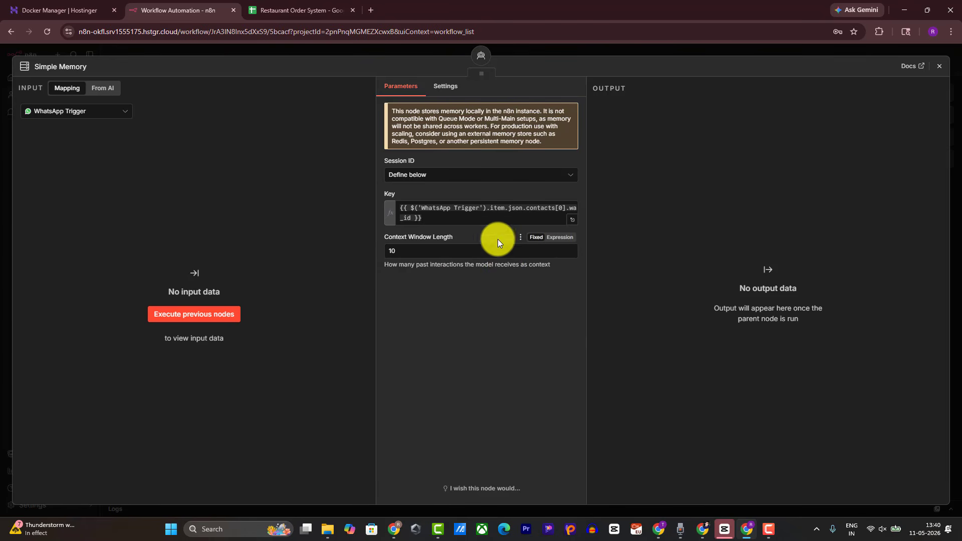
click(939, 67)
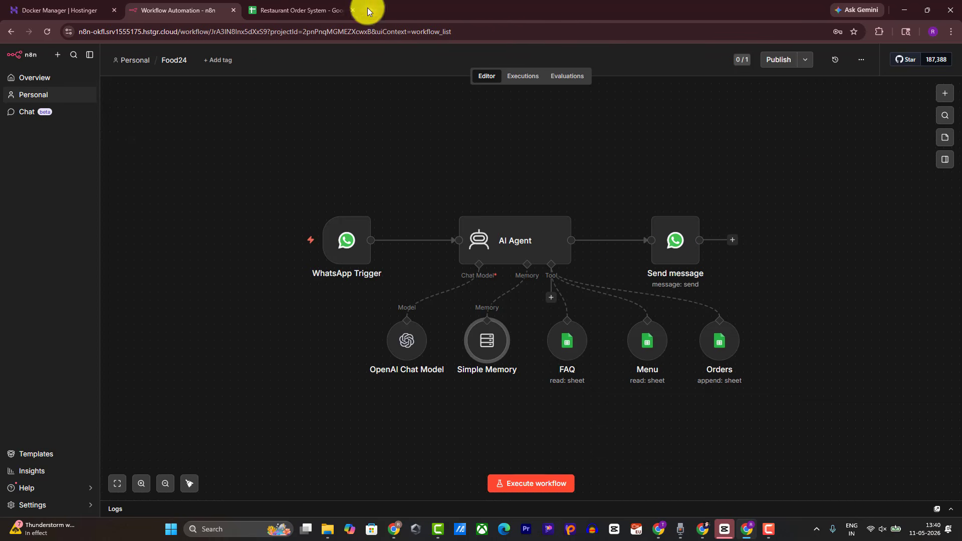
Search 'google shee' in a new tab and start a blank untitled spreadsheet.
click(307, 7)
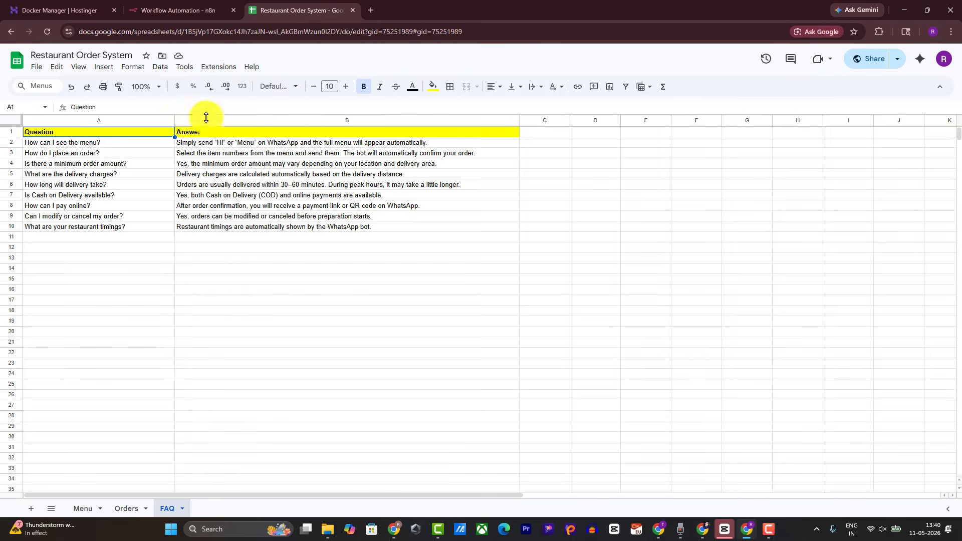
click(376, 5)
text(goo)
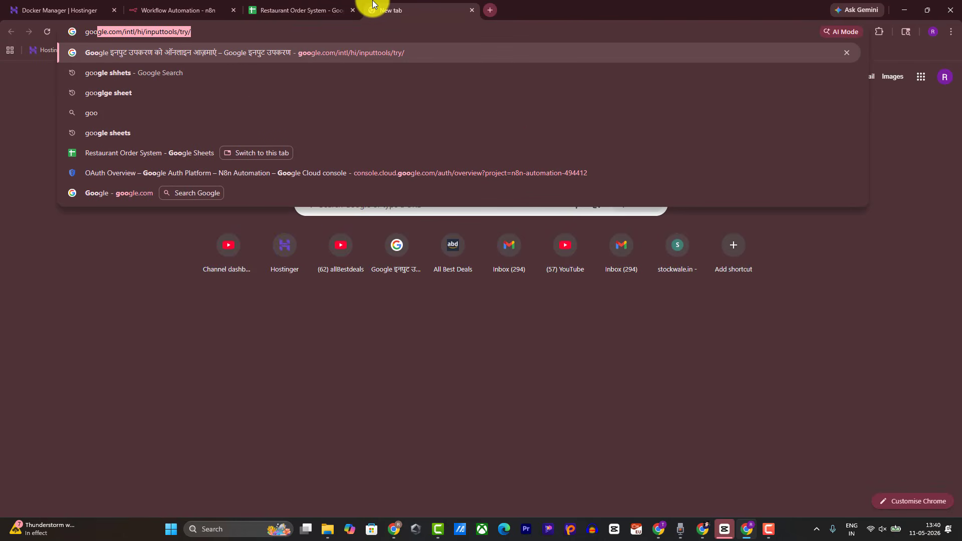
text(gle s)
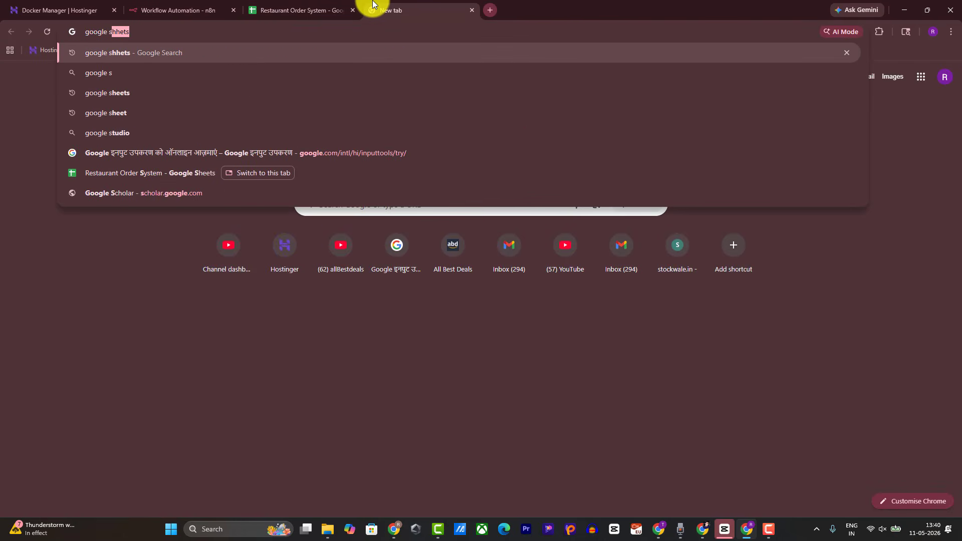
text(hee)
key(Return)
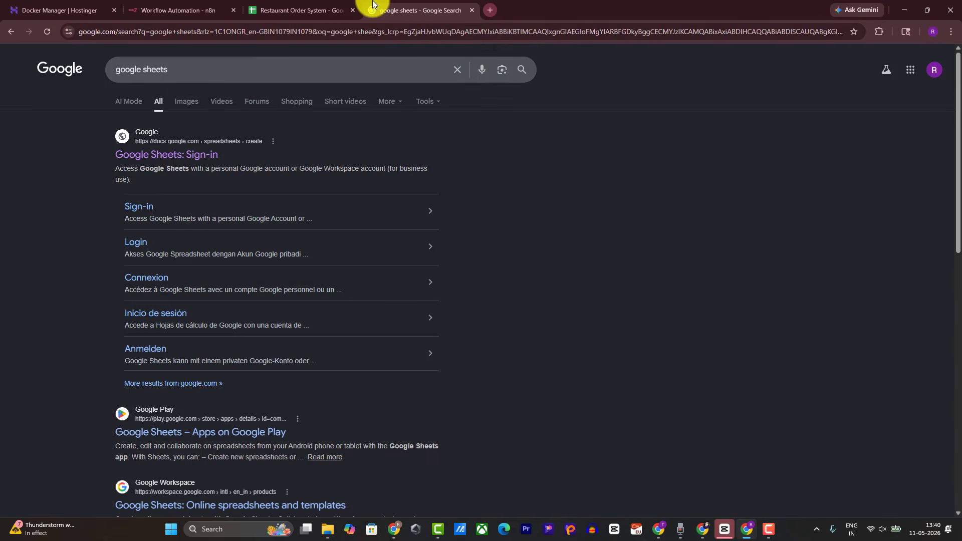
click(189, 155)
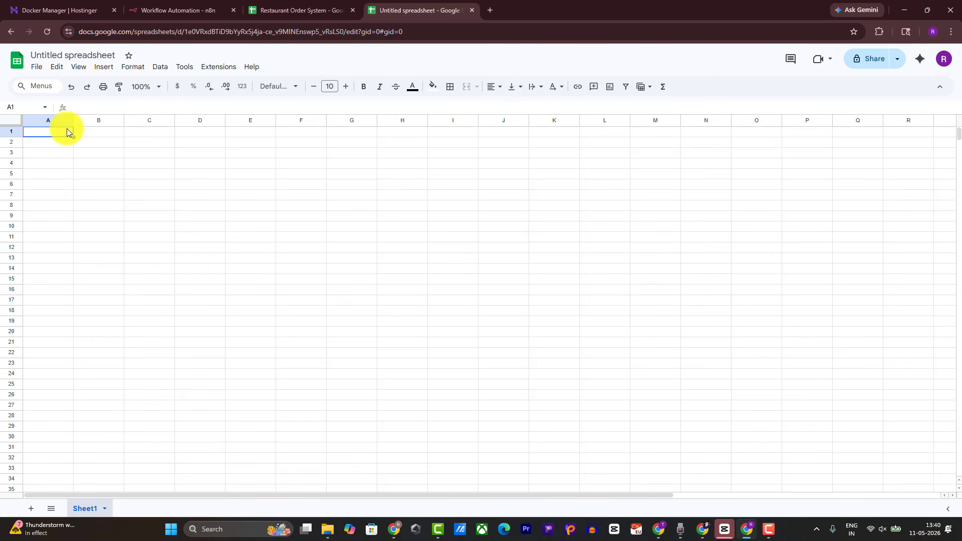
click(84, 55)
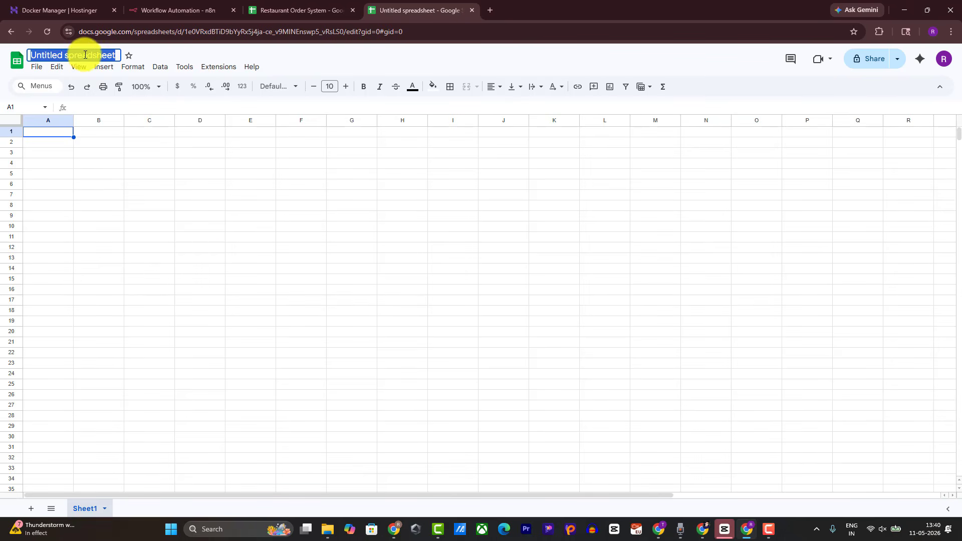
click(269, 8)
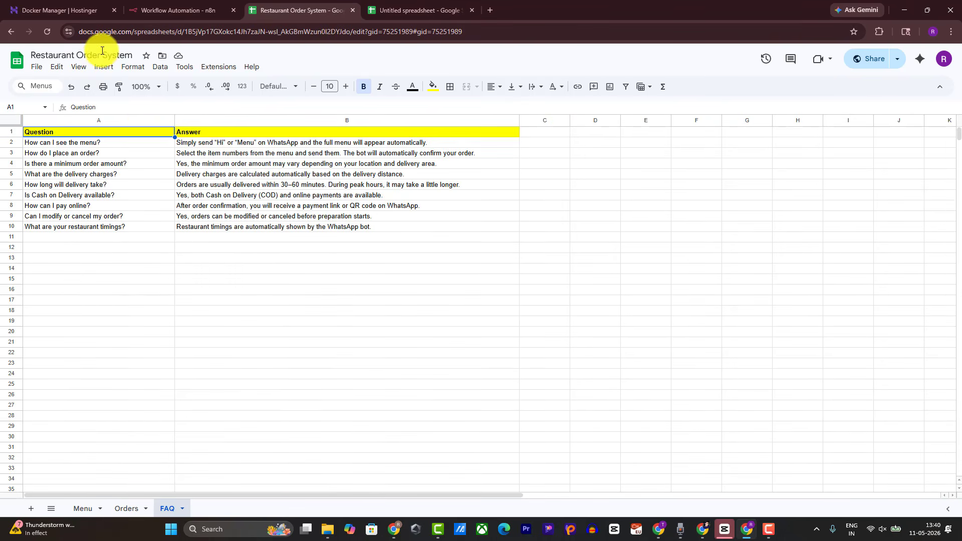
click(371, 6)
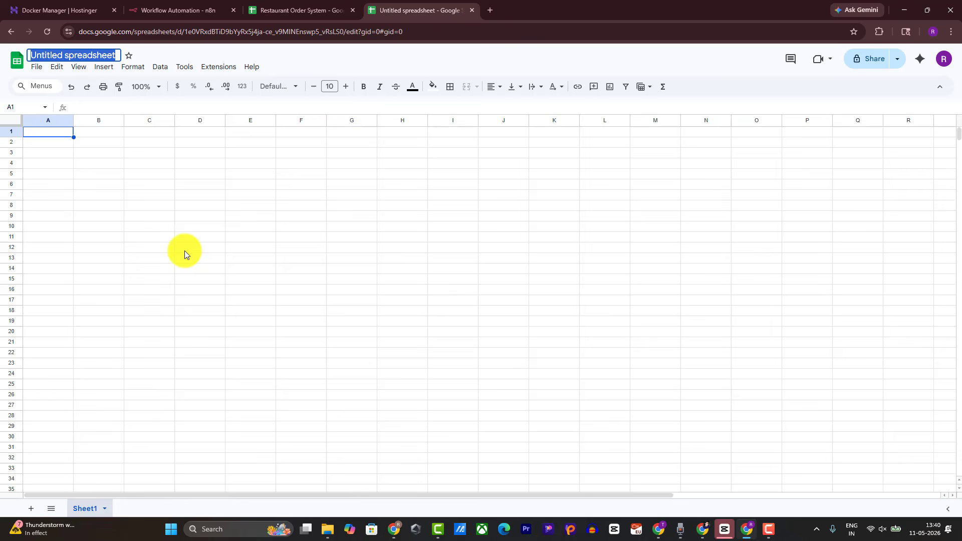
double_click(77, 510)
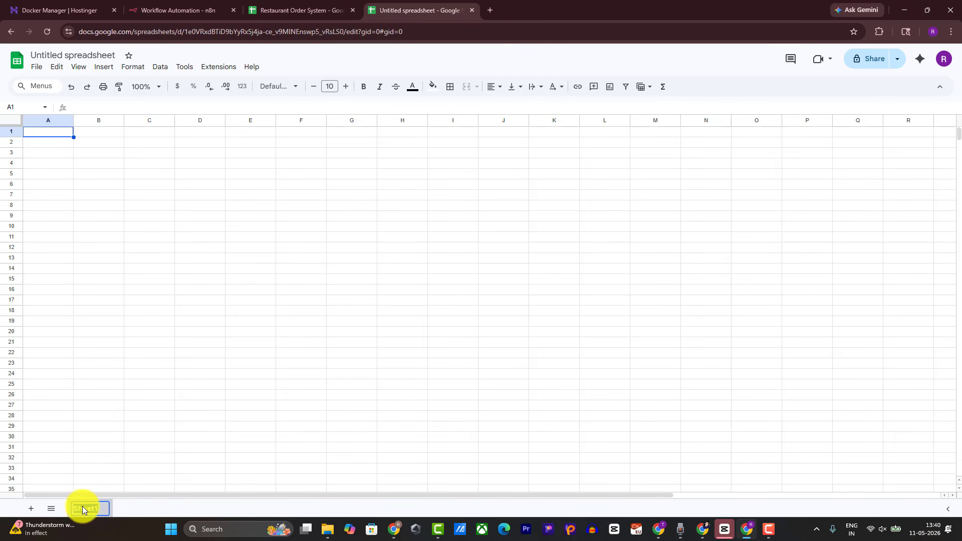
Compare the Restaurant Order System FAQ sheet with the empty spreadsheet, then go to n8n's Food24 workflow.
click(264, 5)
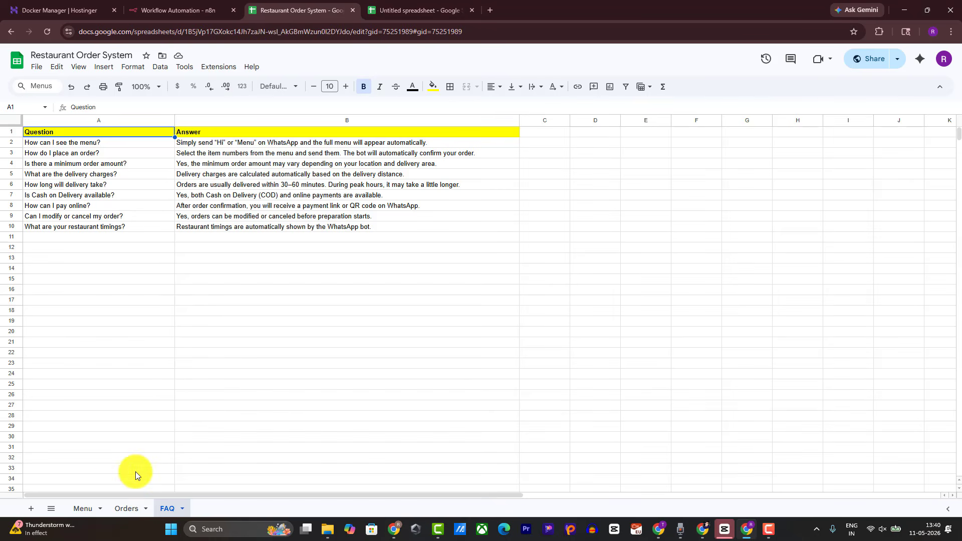
click(451, 7)
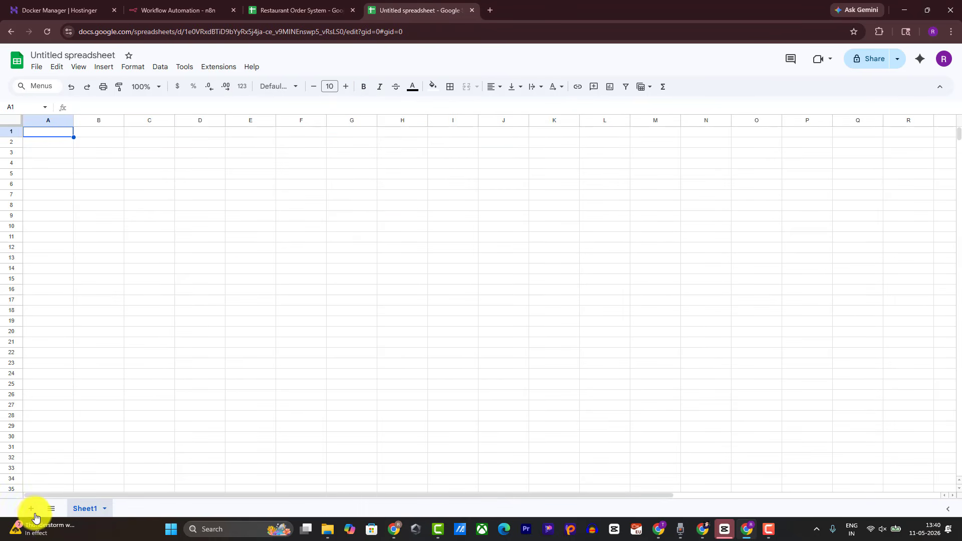
click(306, 10)
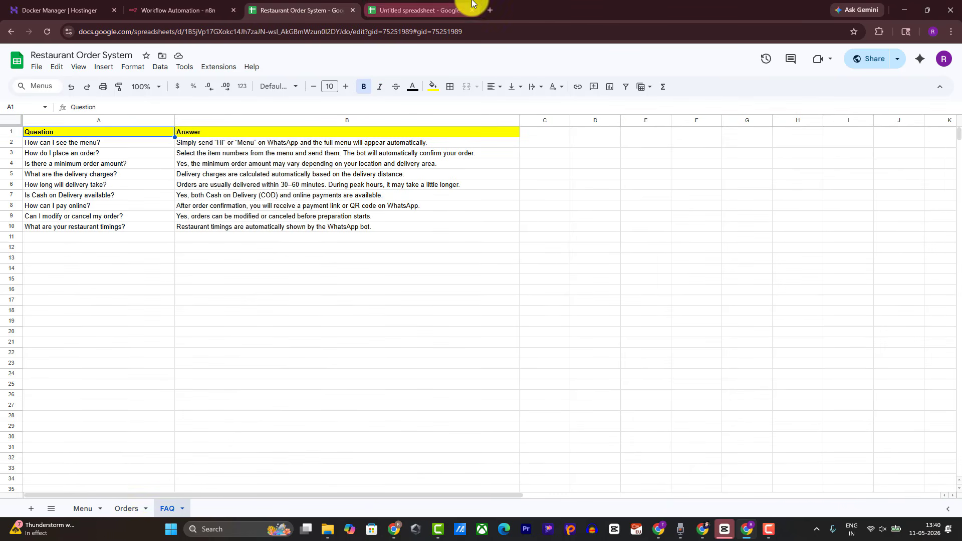
click(421, 9)
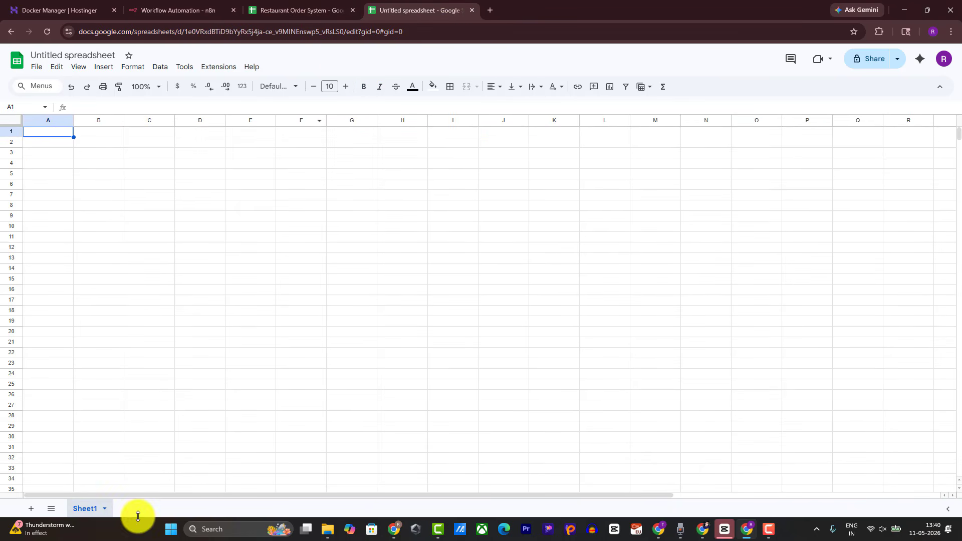
click(306, 4)
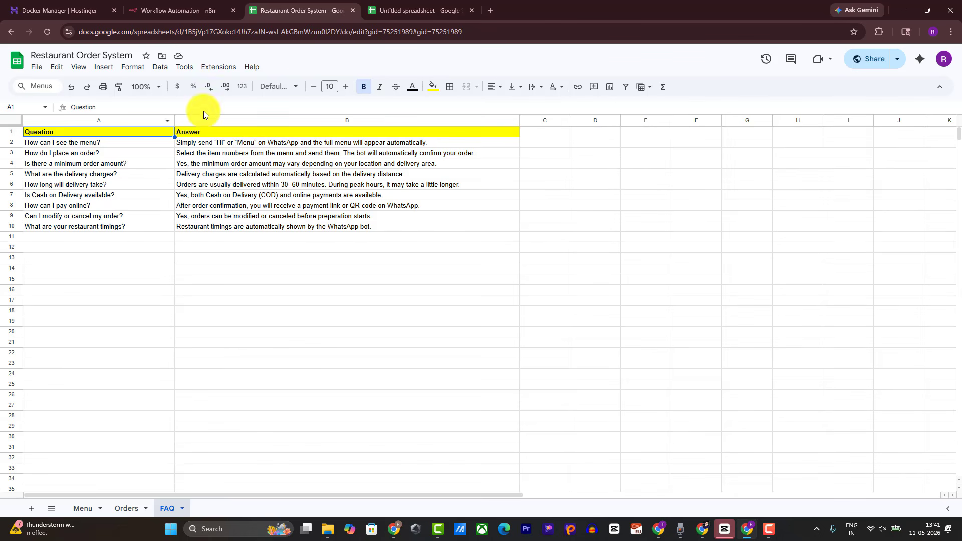
click(414, 4)
click(258, 9)
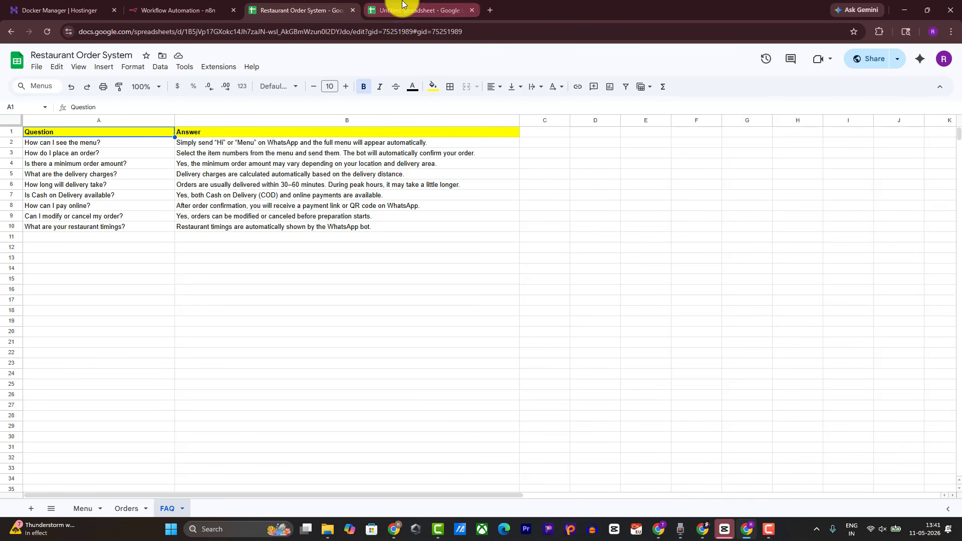
click(194, 10)
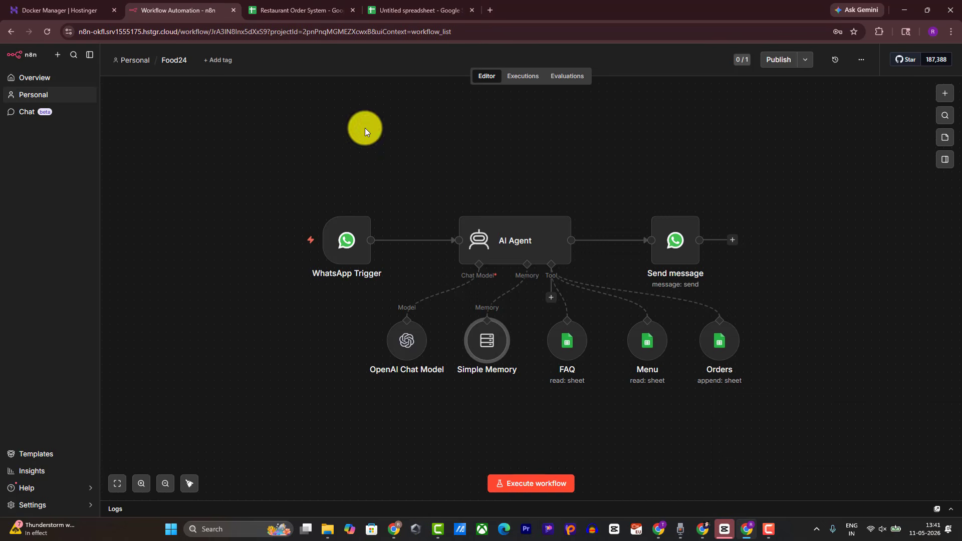
Open the FAQ node and start a new Google Sheets credential from its Credential list.
double_click(572, 346)
click(560, 119)
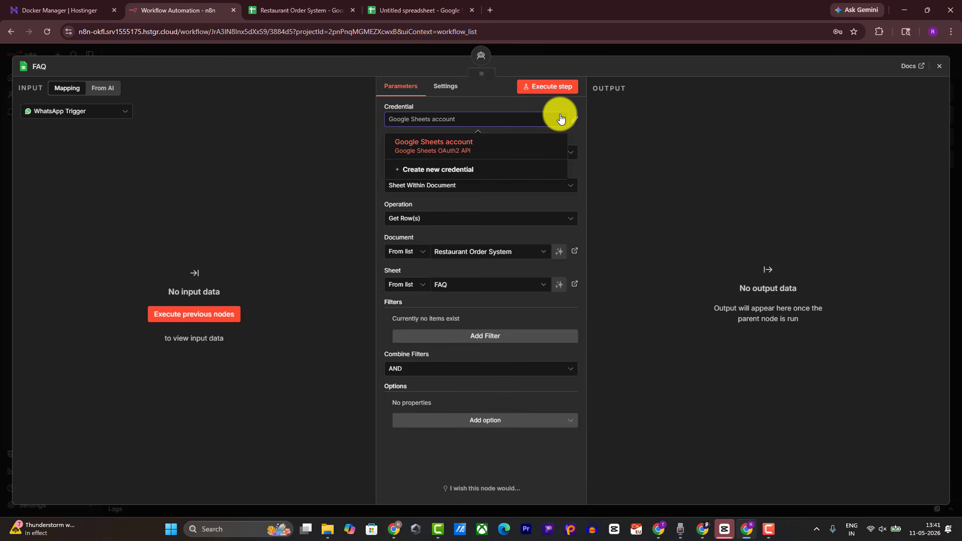
click(457, 174)
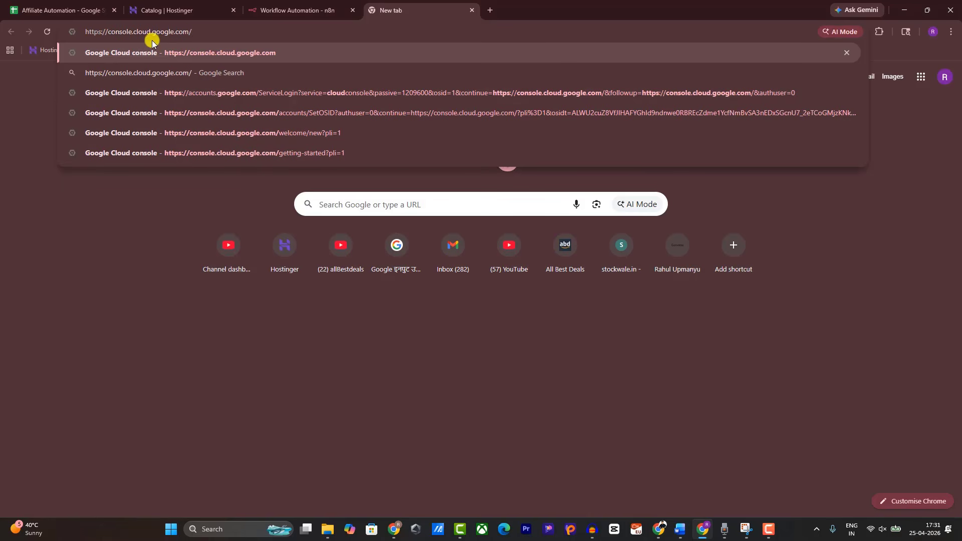
Load console.cloud.google.com and accept the Google Cloud terms of service.
key(Return)
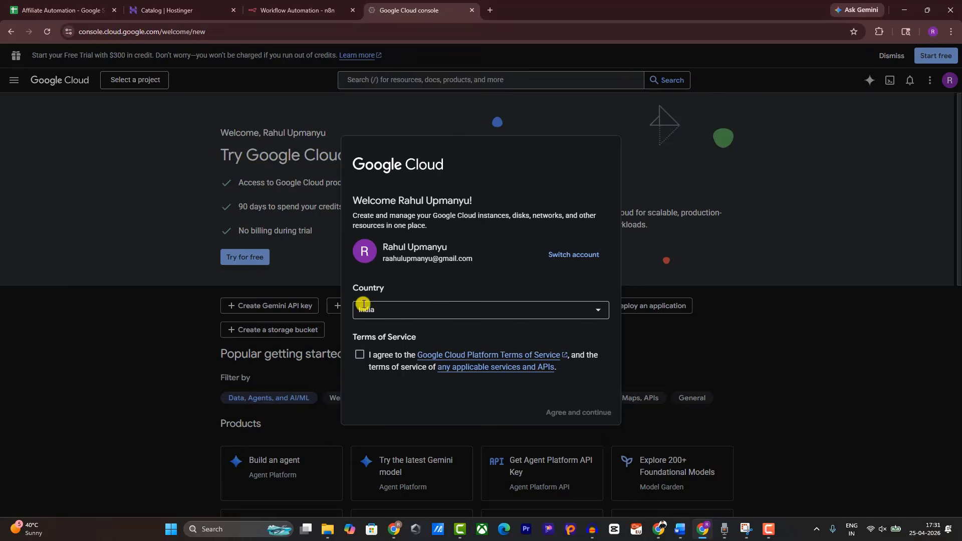
click(359, 355)
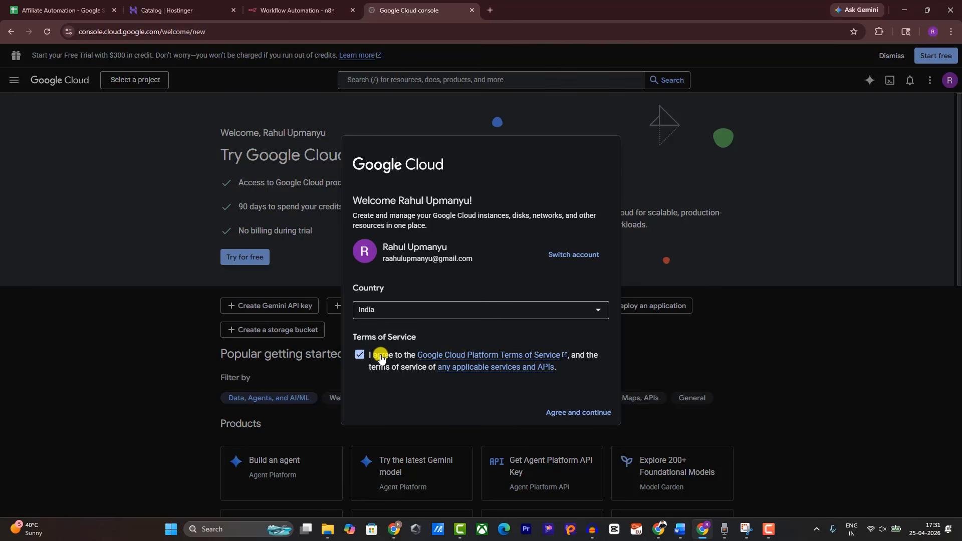
click(559, 415)
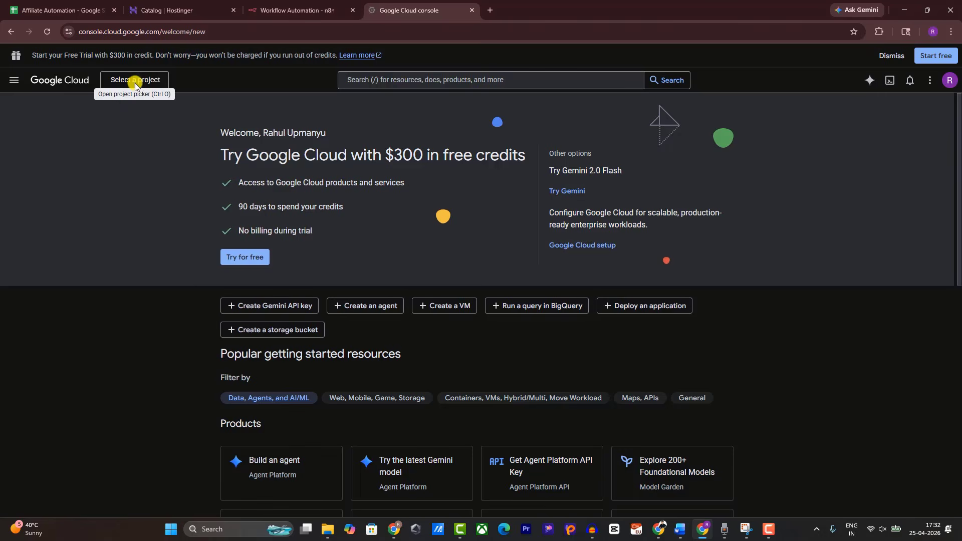
Create a new project named 'N8n Automation' and switch to it.
click(135, 83)
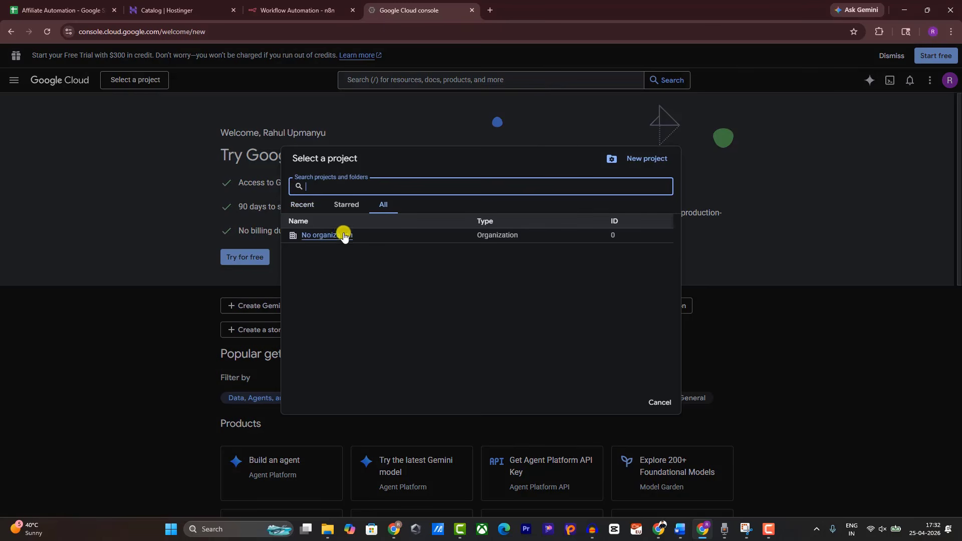
click(638, 158)
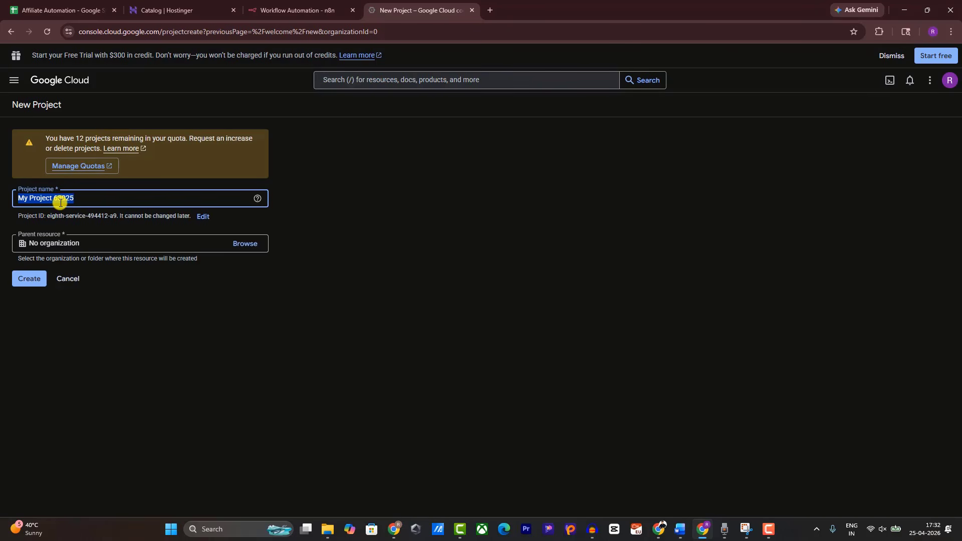
text(N8n Automation)
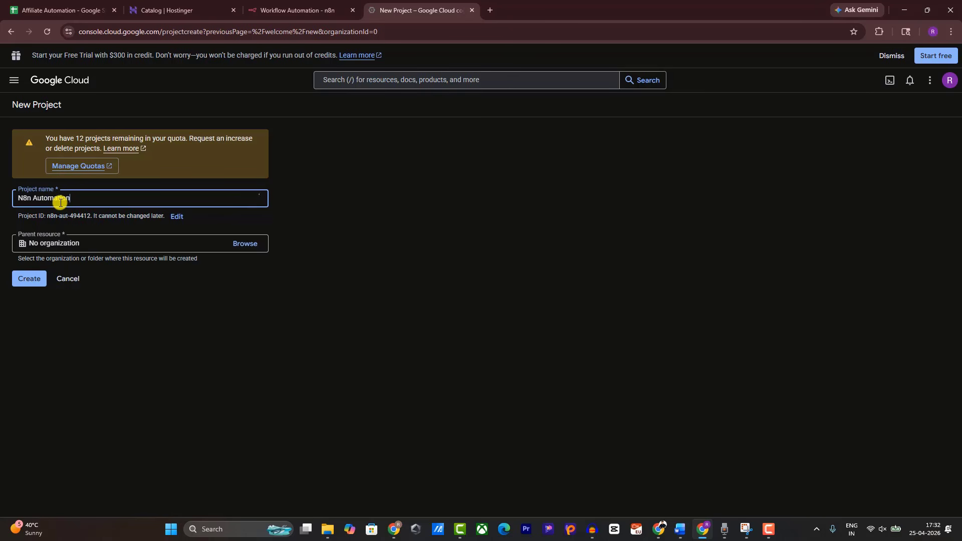
click(29, 280)
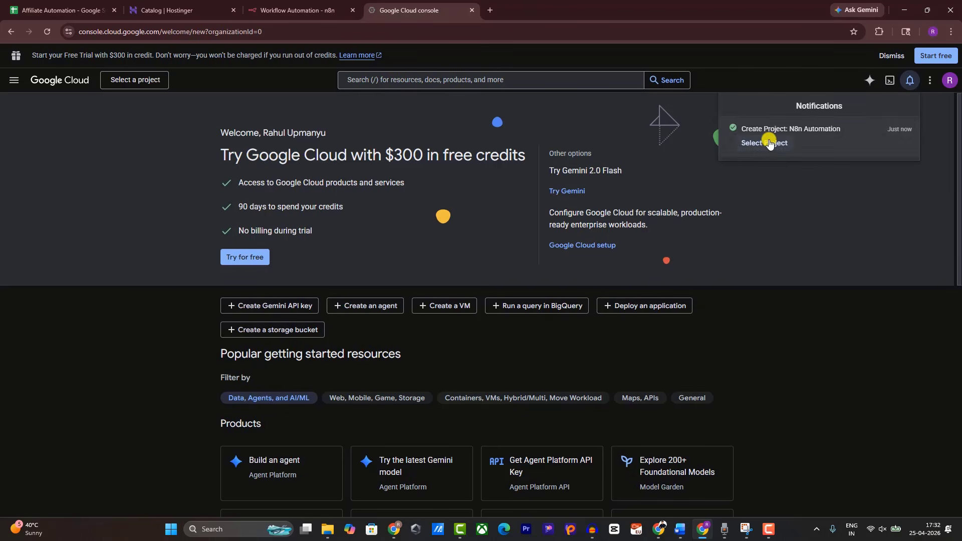
click(765, 143)
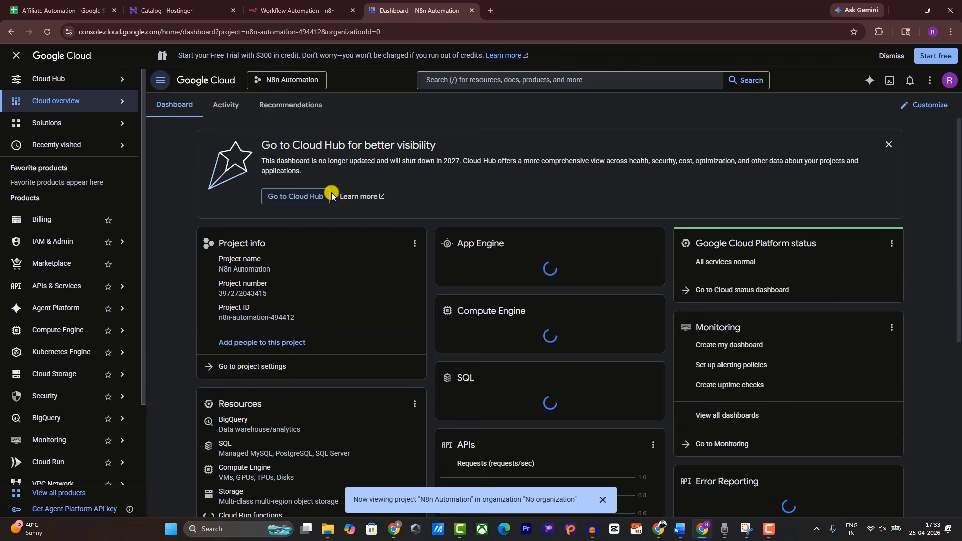
Search the API library for 'Google Sheet' and enable the Google Sheets API.
mouse_move(69, 285)
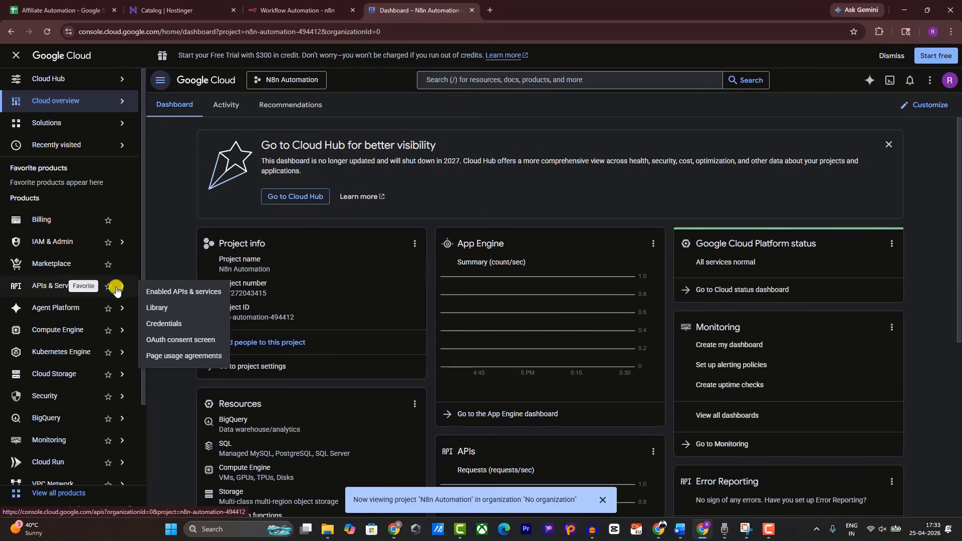
click(170, 295)
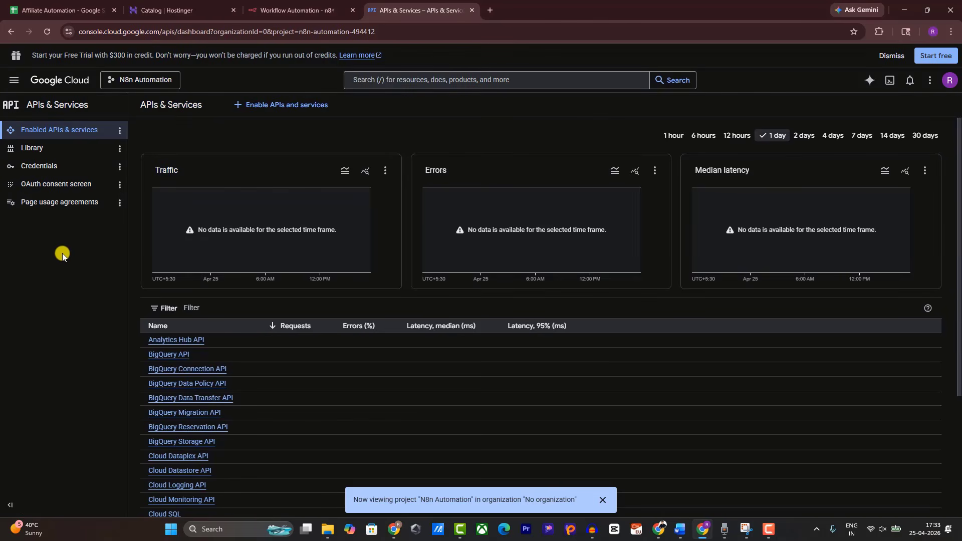
click(38, 152)
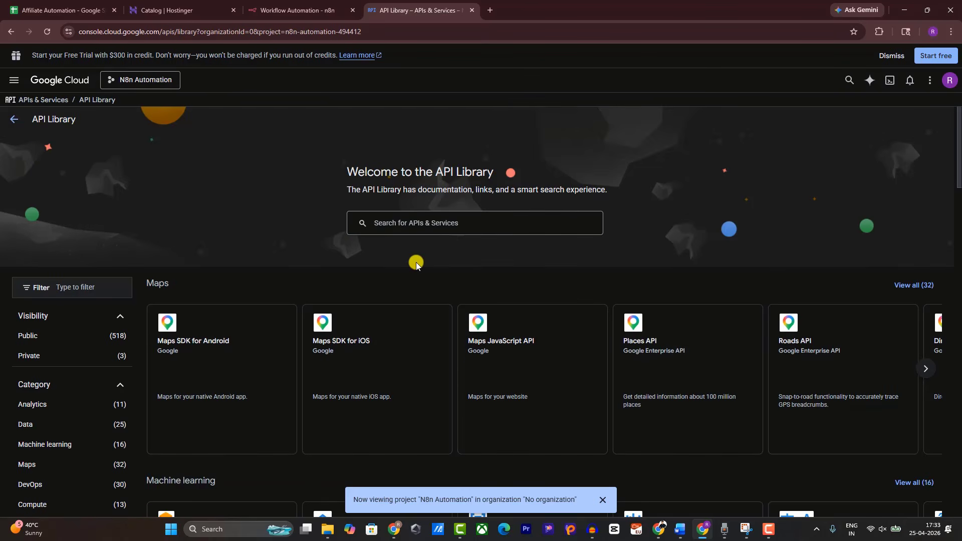
text(Google S)
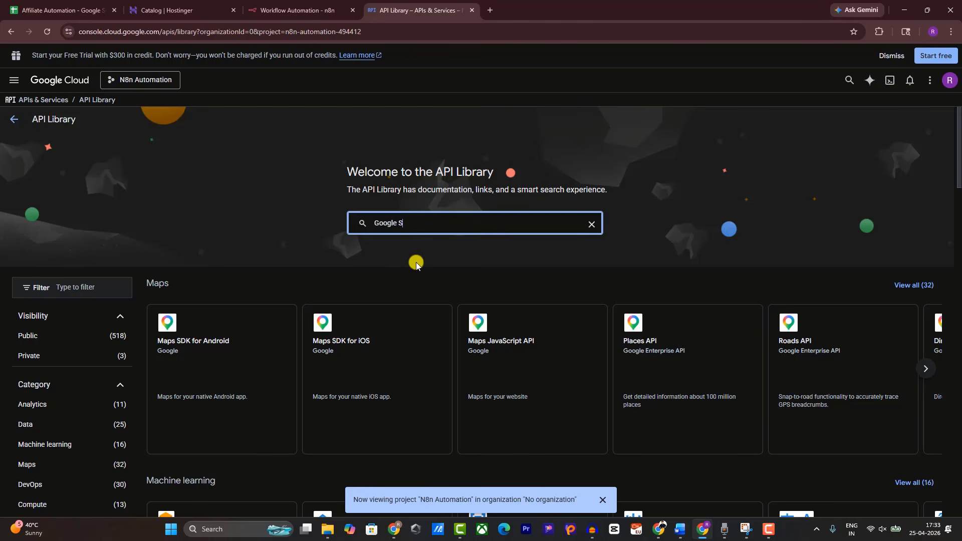
text(heet)
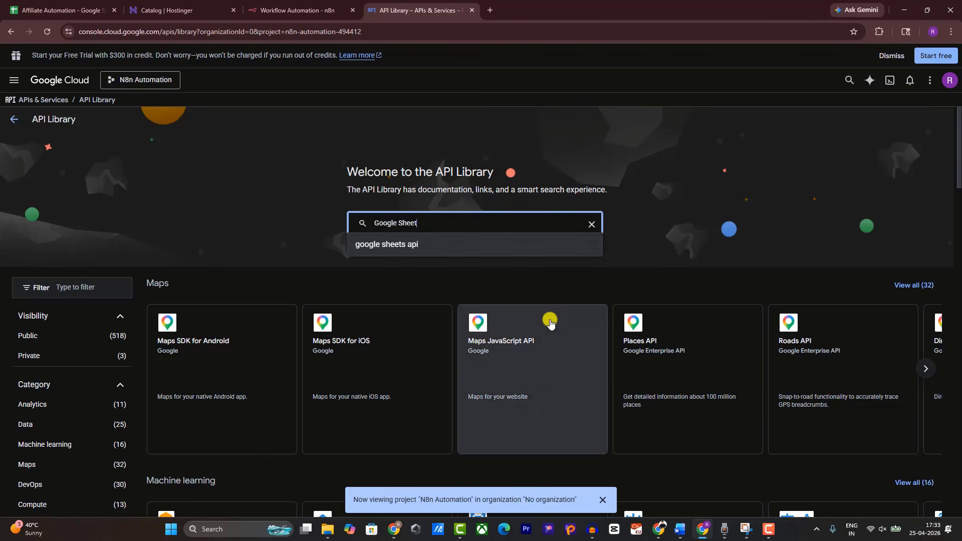
click(448, 243)
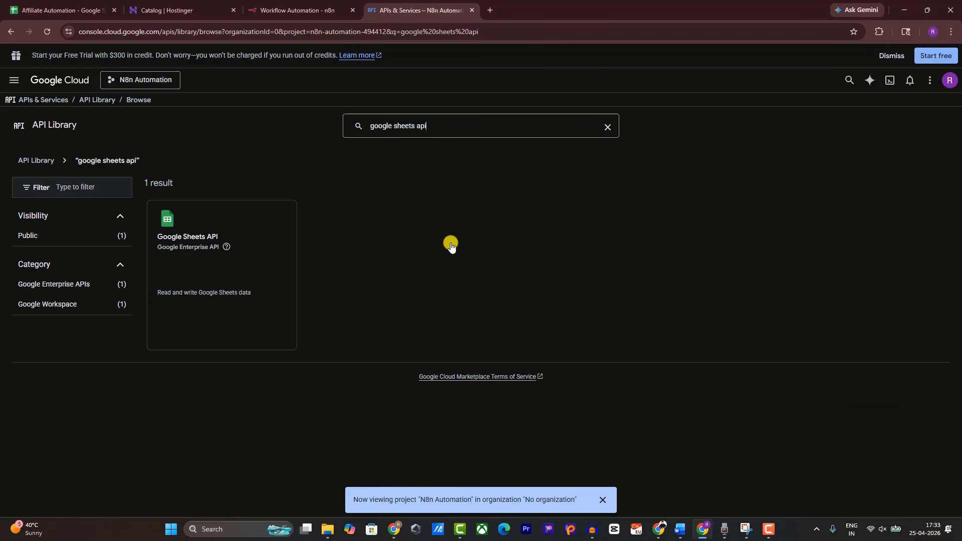
click(186, 237)
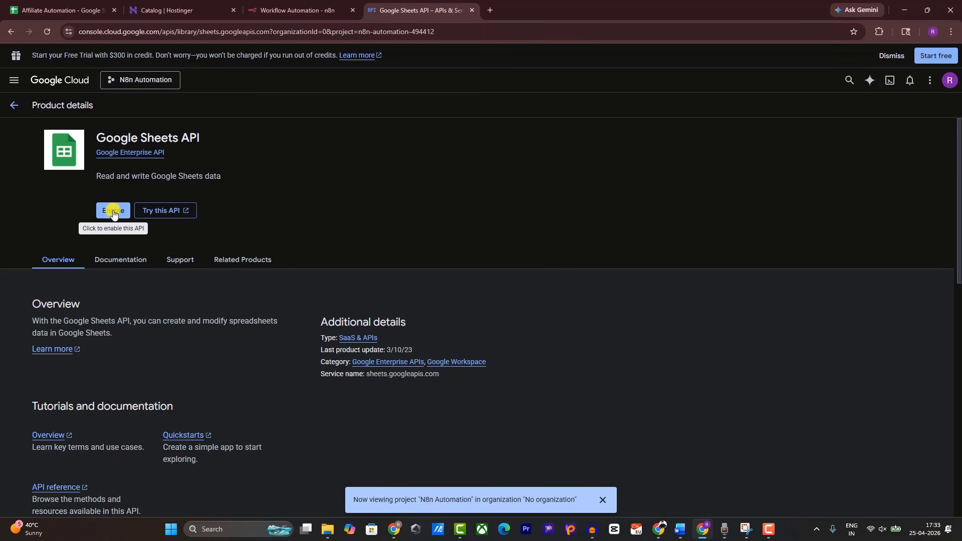
click(114, 212)
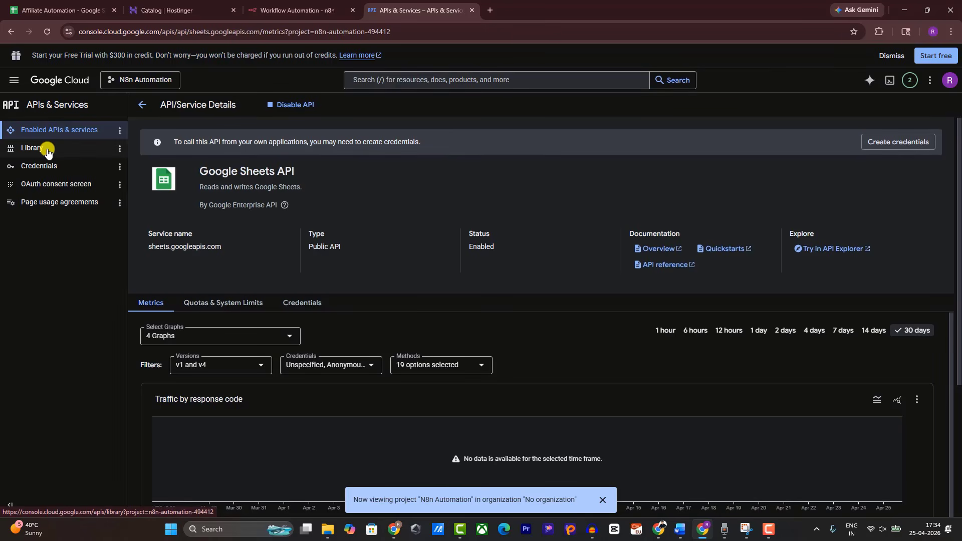
click(46, 149)
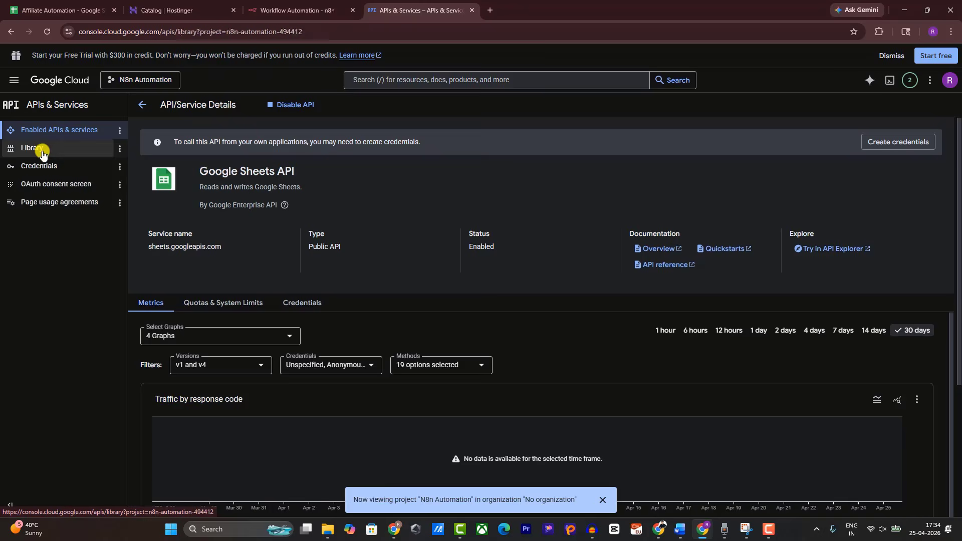
Search the library for 'Google drive API' and enable the Google Drive API.
text(Google drive API)
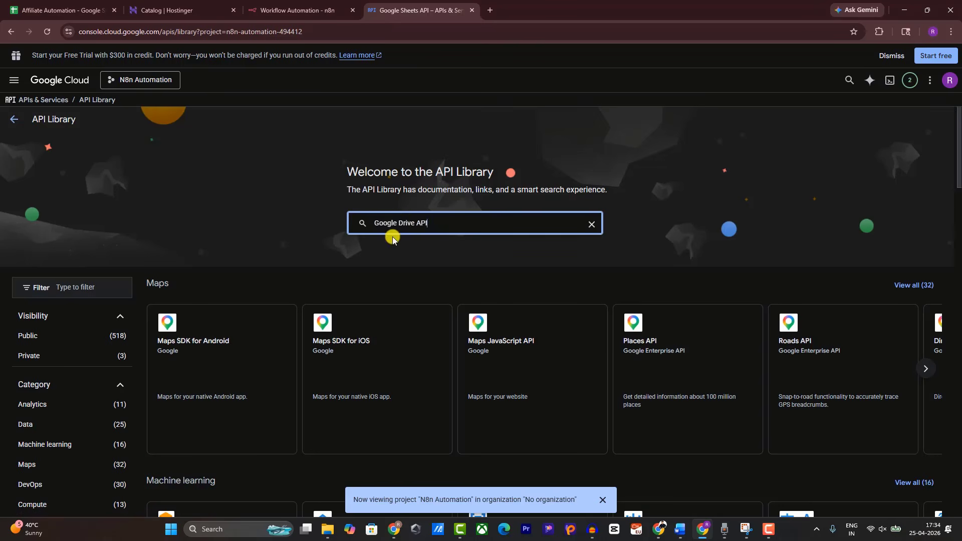
click(385, 245)
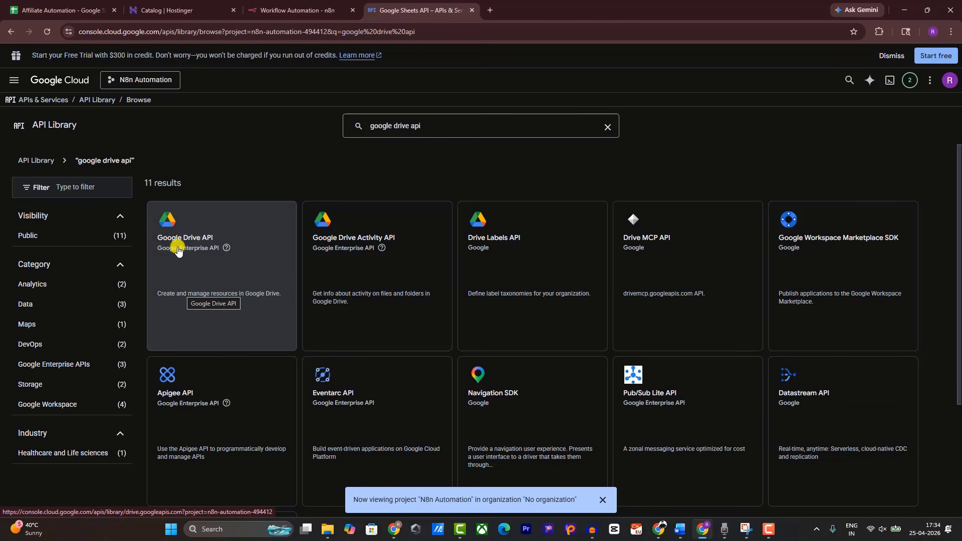
click(205, 248)
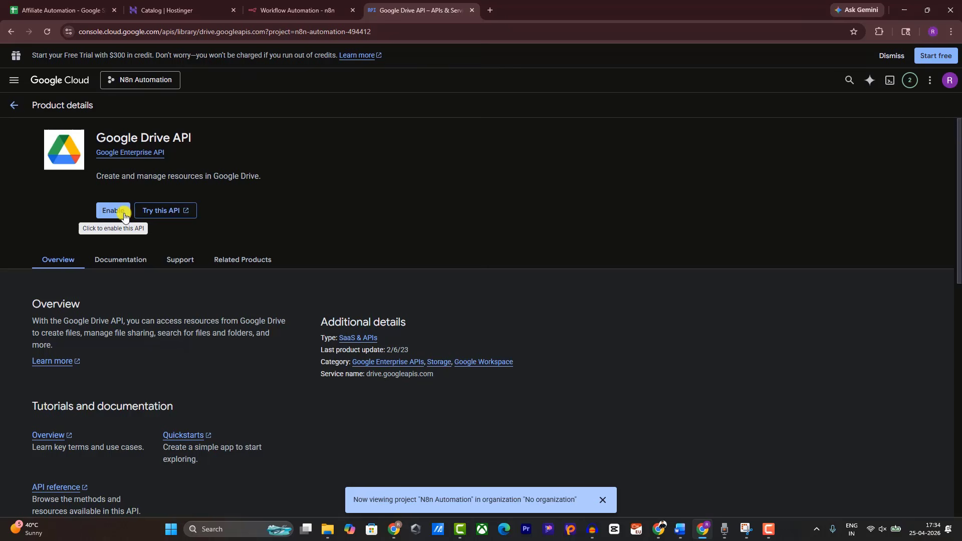
click(113, 210)
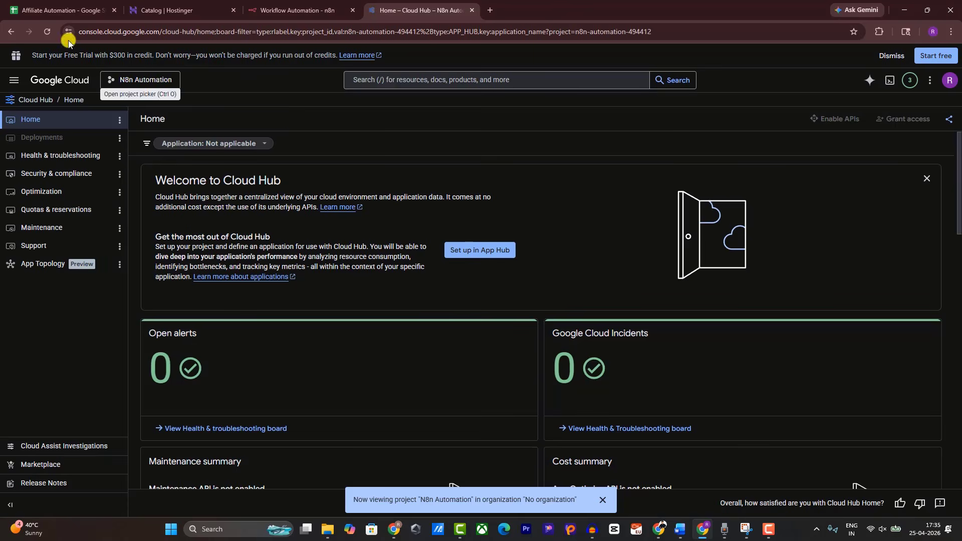
click(17, 84)
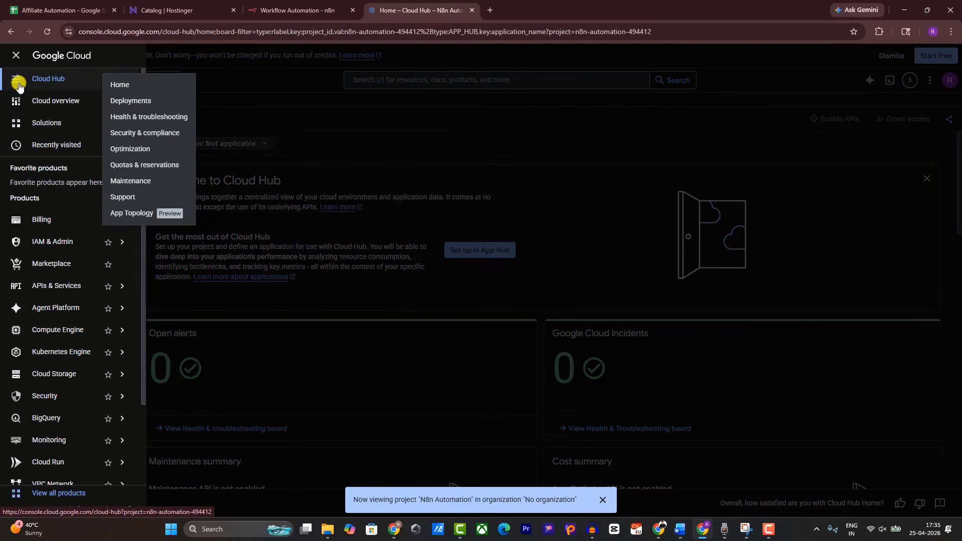
Start the Google Auth Platform setup with app name n8n and the account's support e-mail.
mouse_move(77, 285)
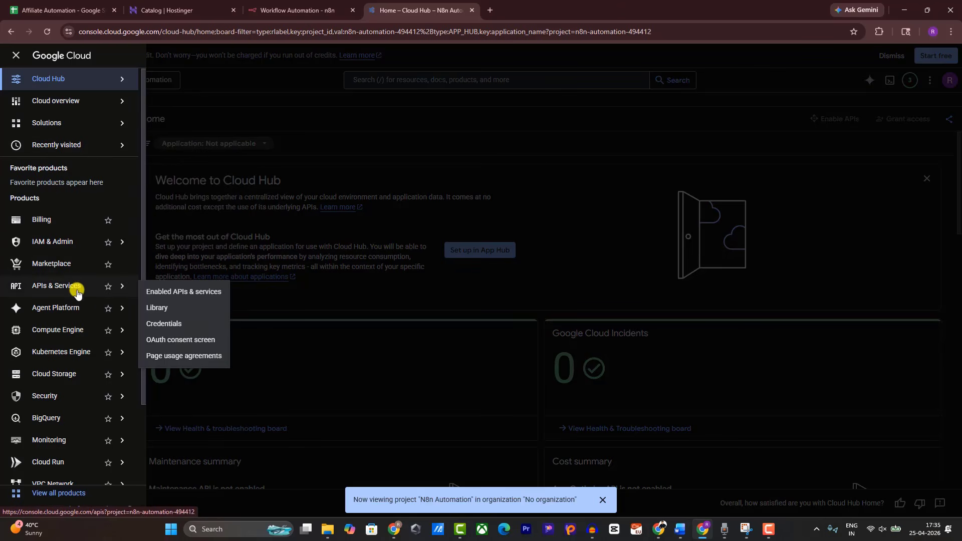
click(177, 339)
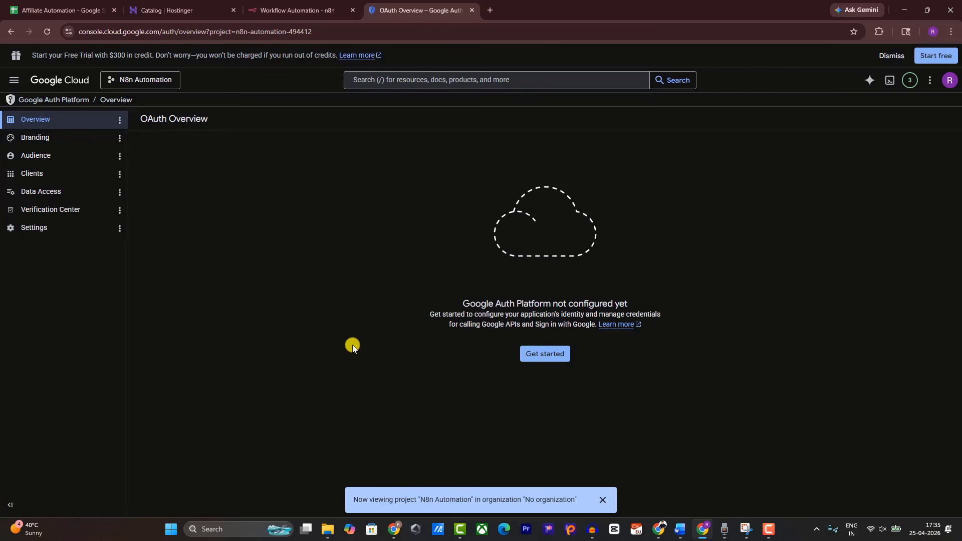
click(545, 354)
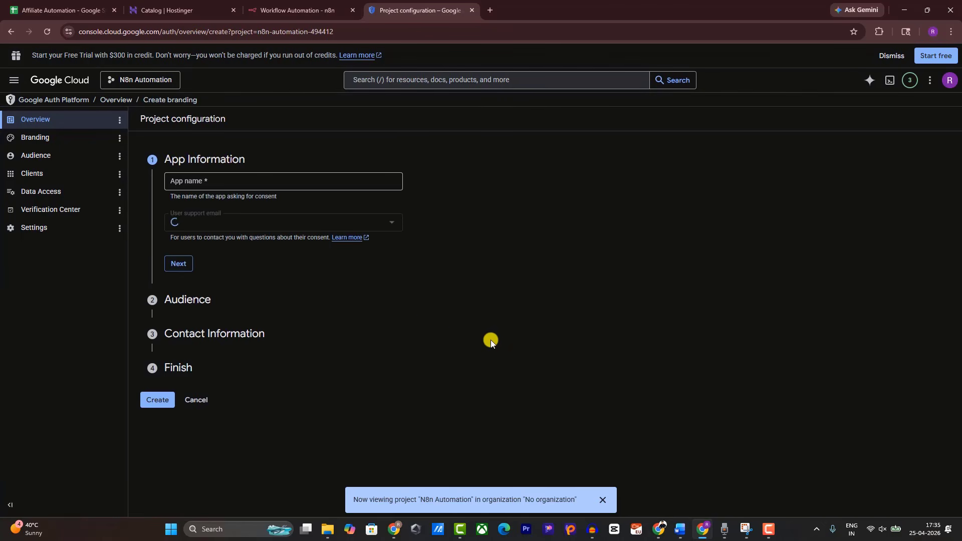
click(199, 182)
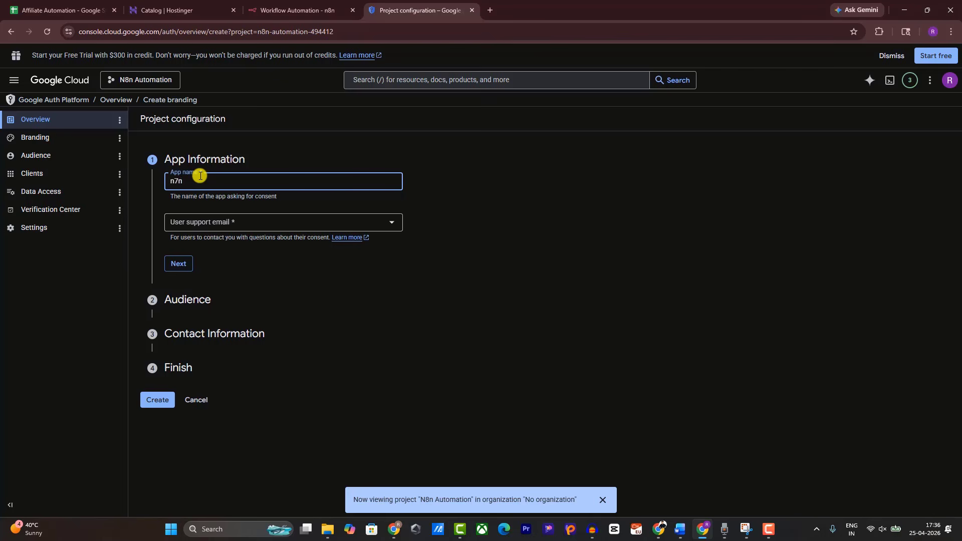
click(240, 223)
click(246, 225)
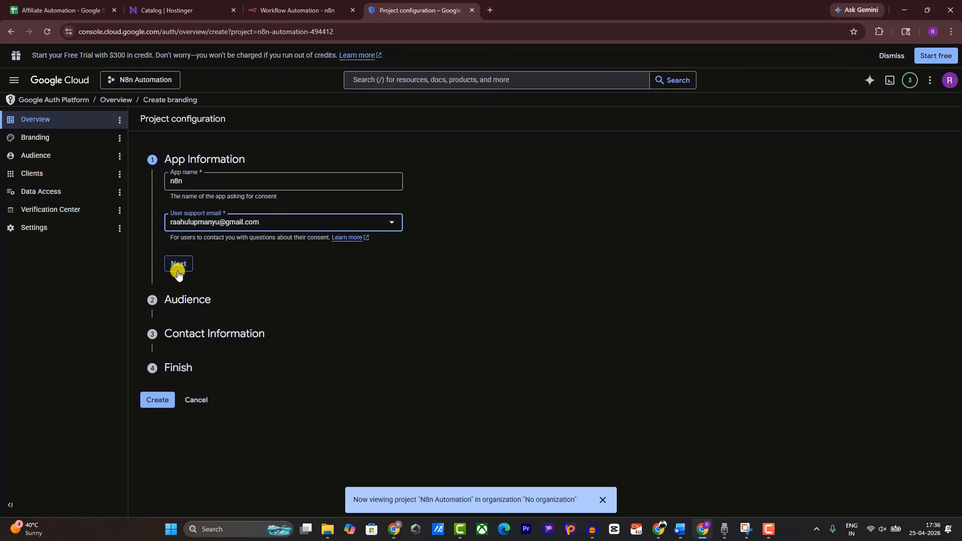
click(178, 264)
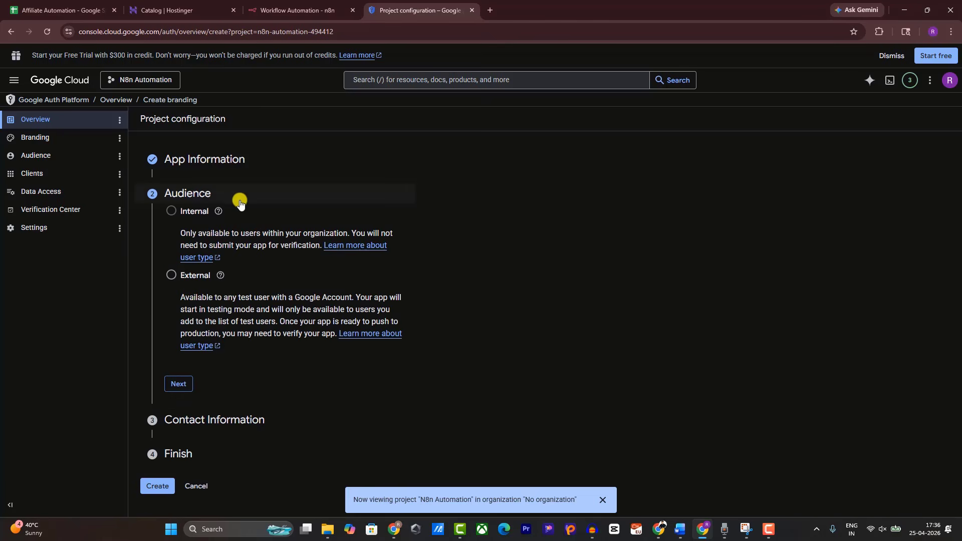
Choose the External audience, add the contact e-mail, and agree to the data policy.
click(171, 276)
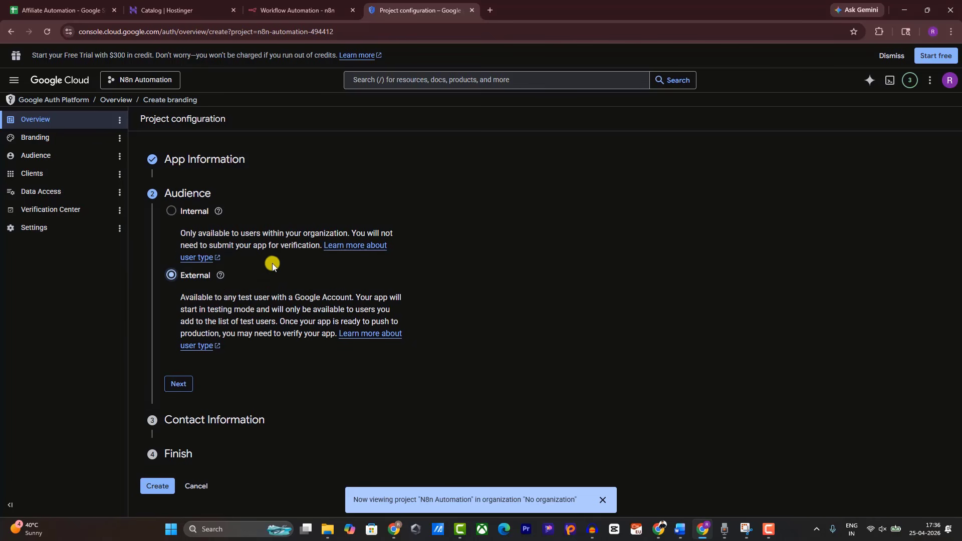
click(178, 384)
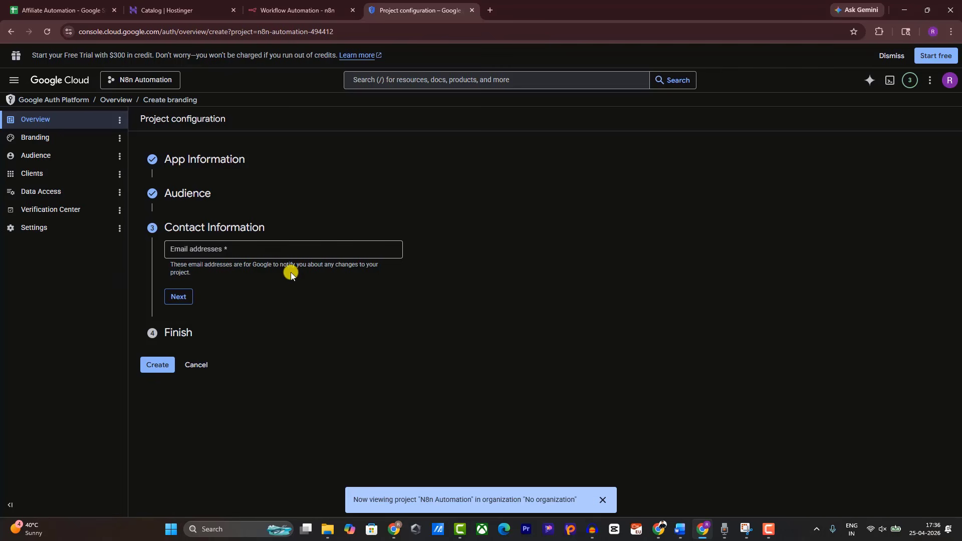
click(210, 249)
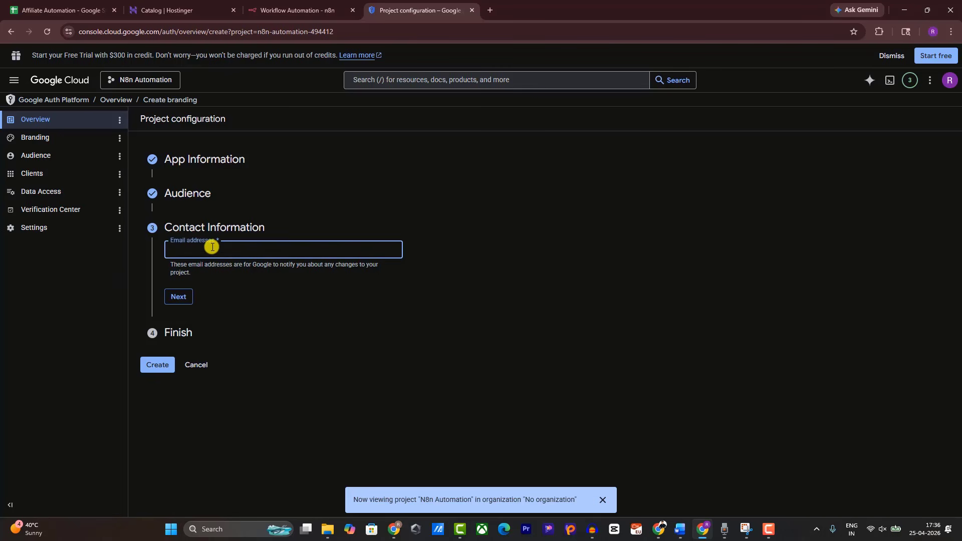
click(250, 273)
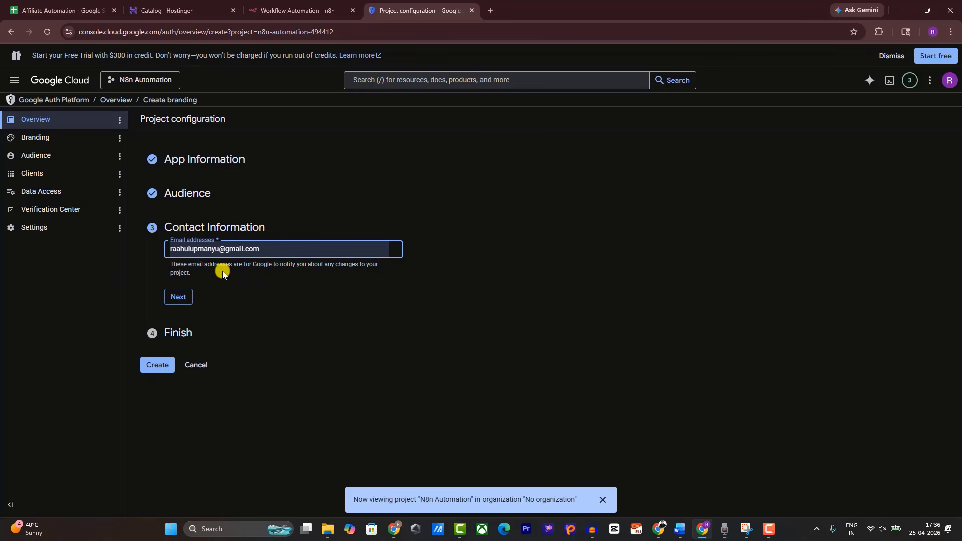
click(183, 298)
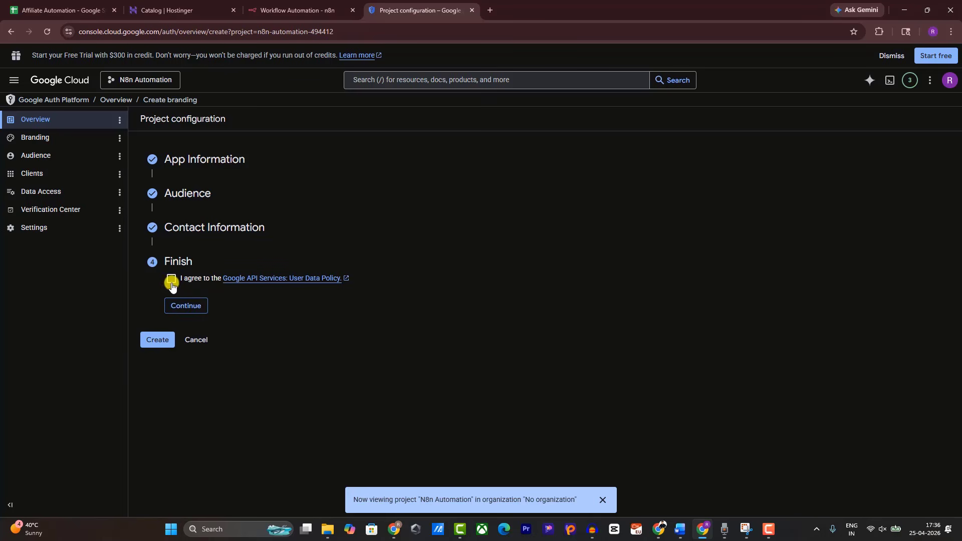
click(186, 306)
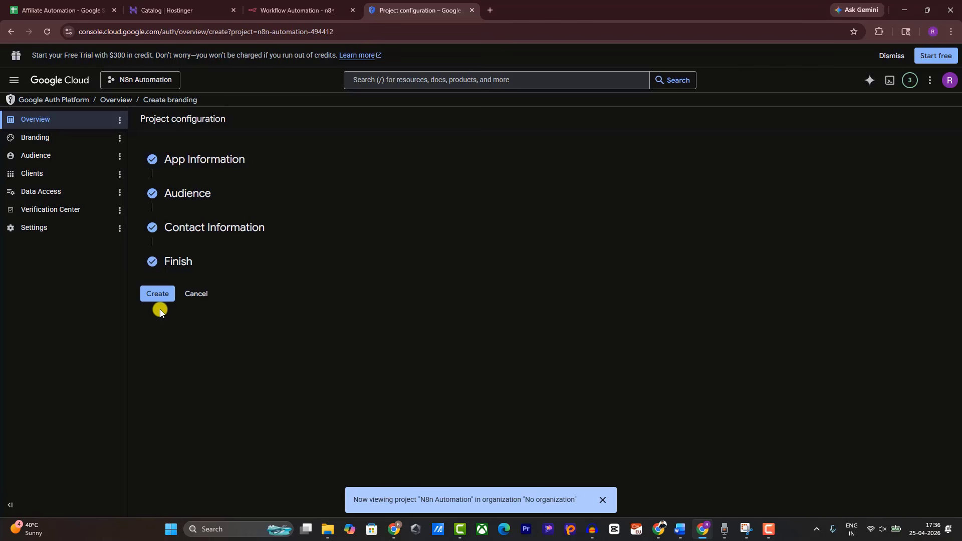
Create the consent configuration, then start a Web application OAuth client named n8n.
click(158, 296)
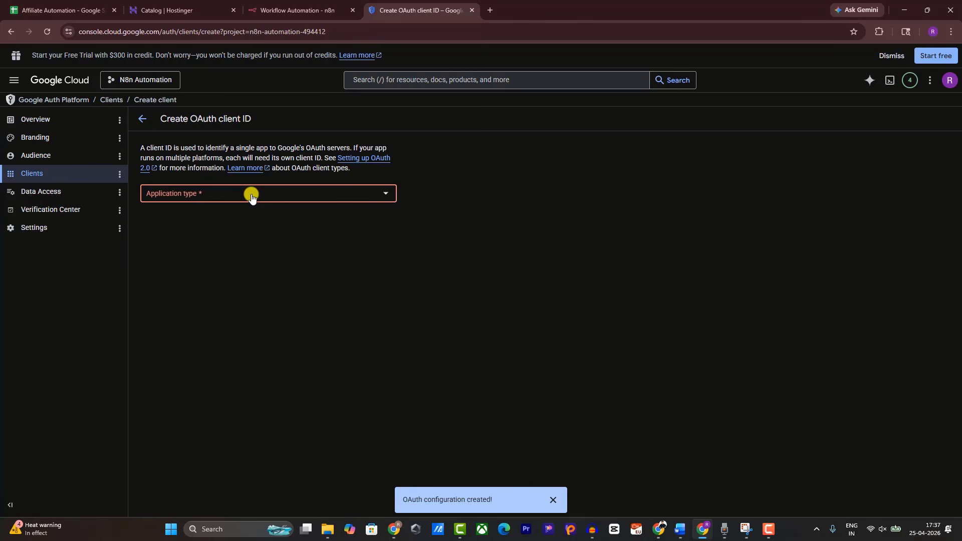
click(251, 197)
click(231, 195)
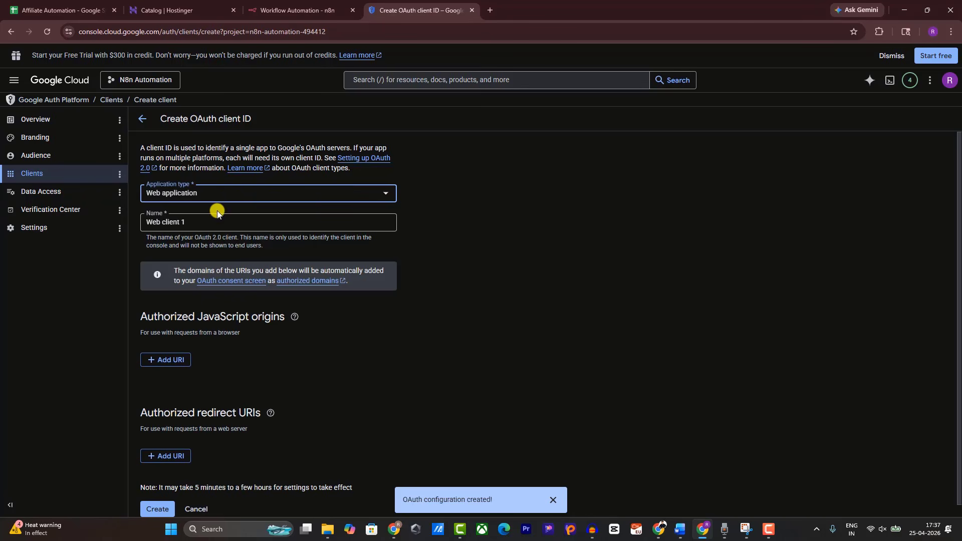
key(Tab)
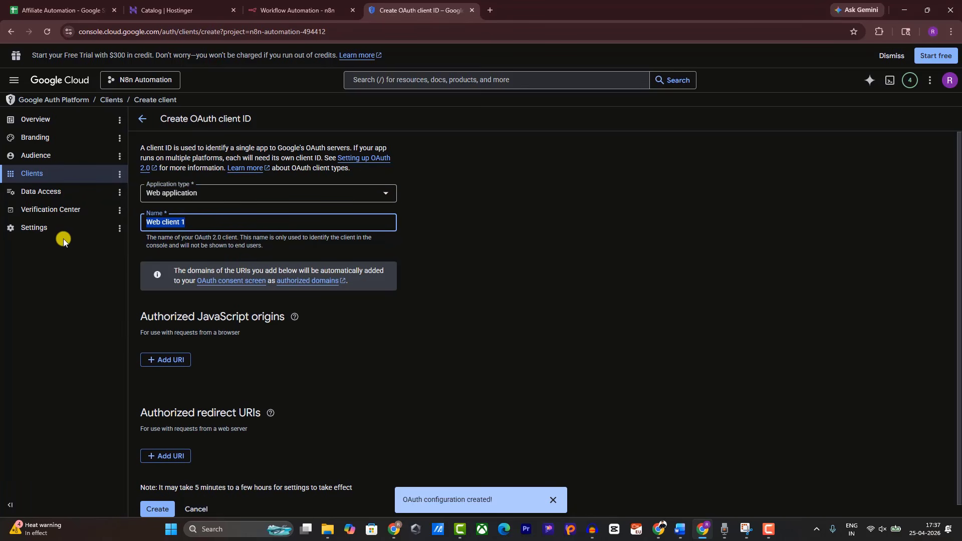
text(n8n)
Add n8n's OAuth callback URL as the authorized redirect URI and create the client.
scroll(195, 250, down, 1)
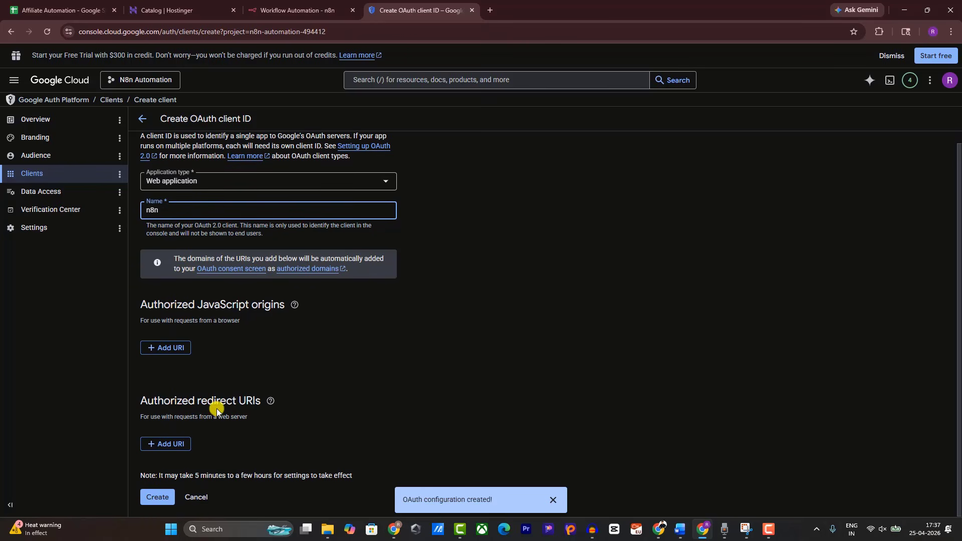
click(154, 446)
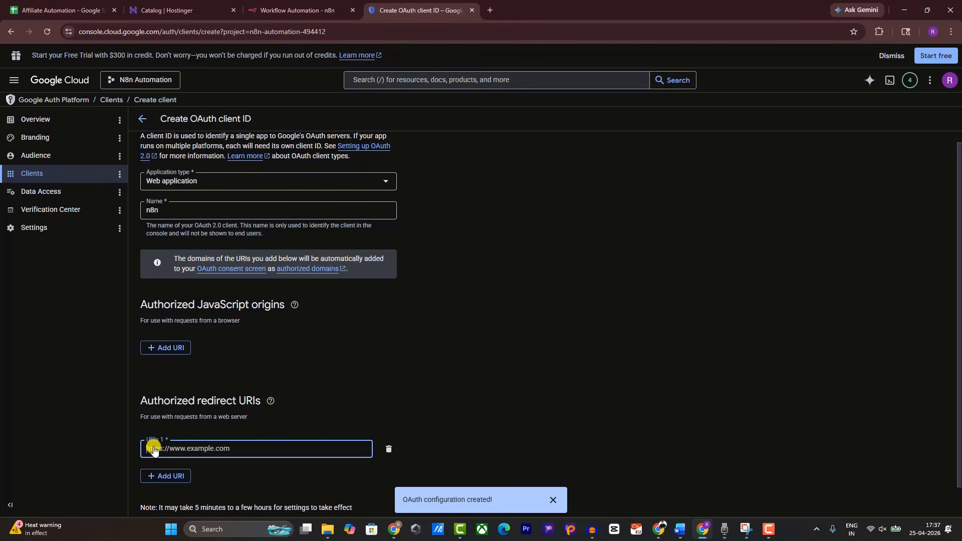
click(296, 9)
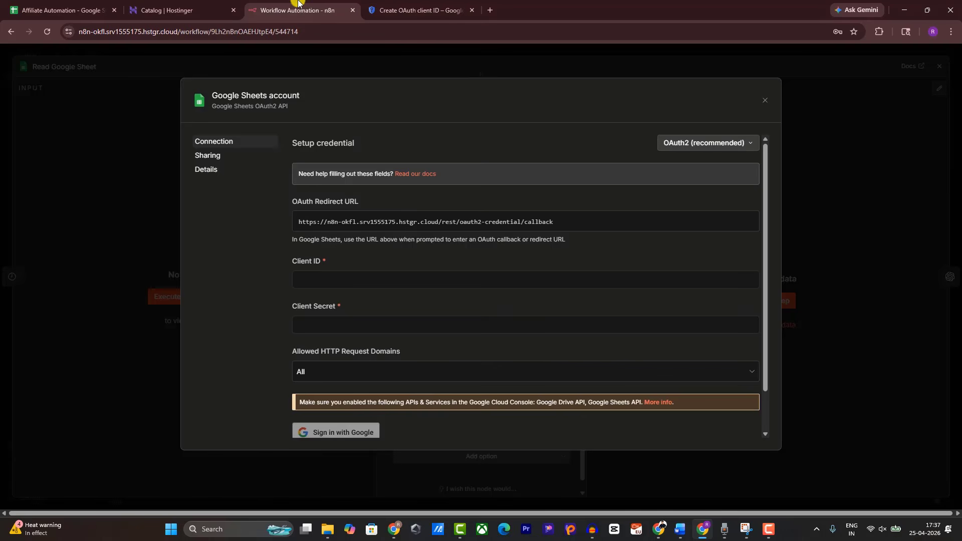
click(716, 225)
click(418, 10)
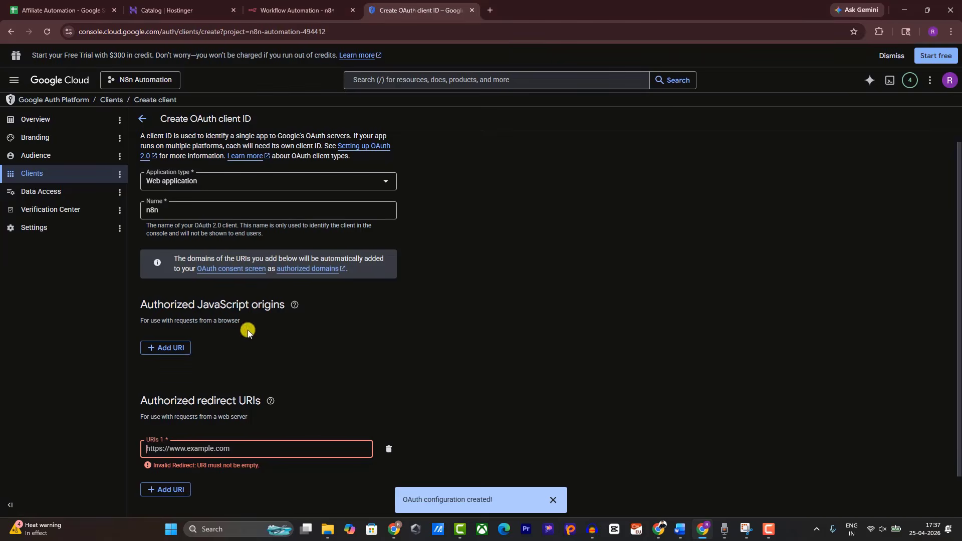
key(ctrl+v)
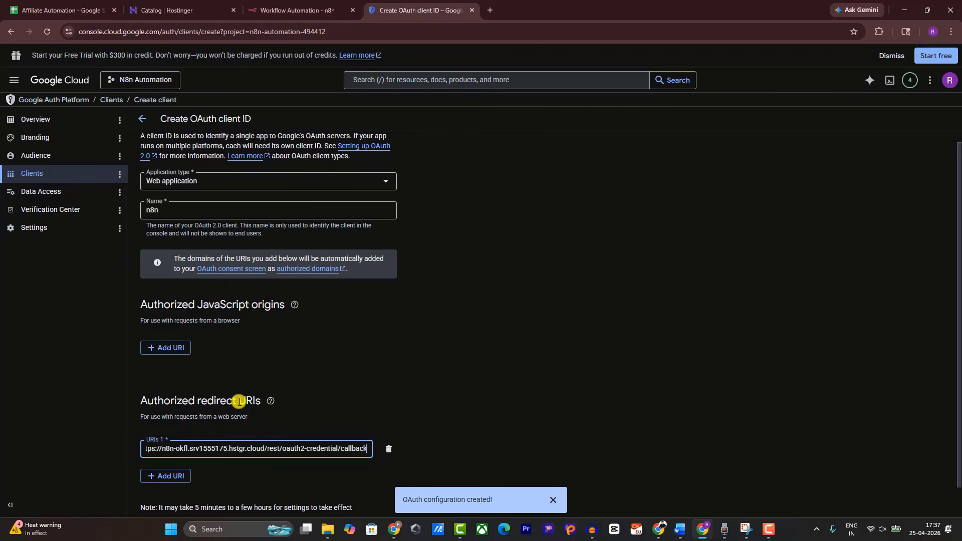
scroll(229, 380, down, 1)
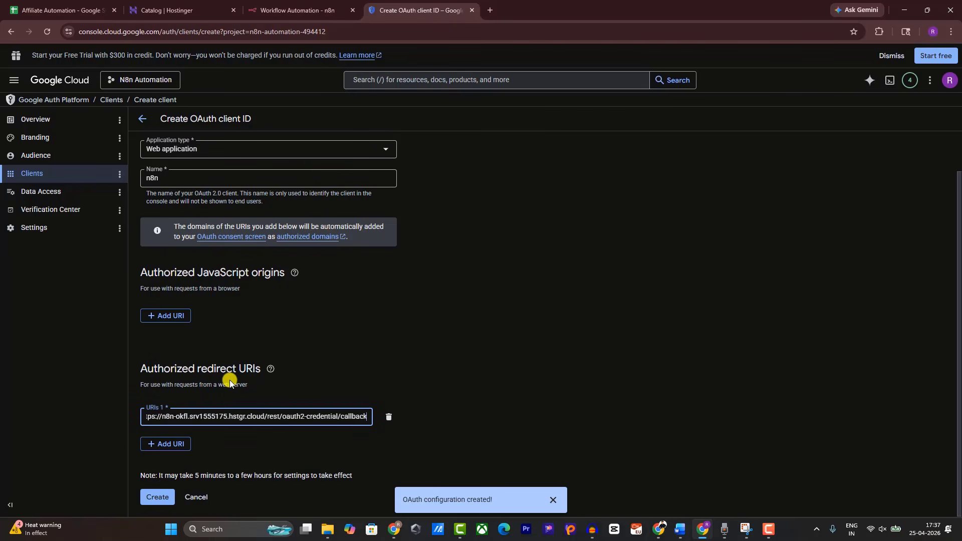
click(160, 496)
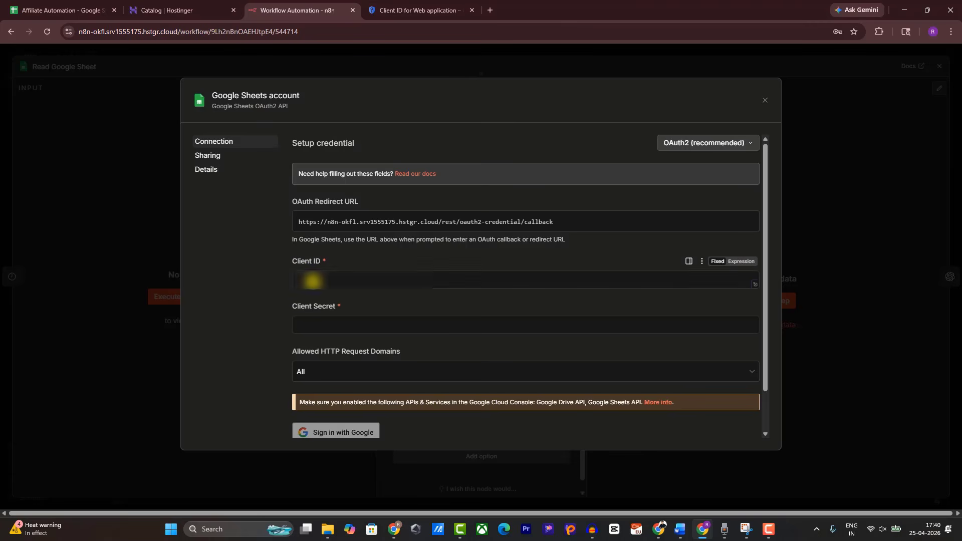
Paste the new OAuth client ID into the n8n credential's Client ID field.
click(313, 281)
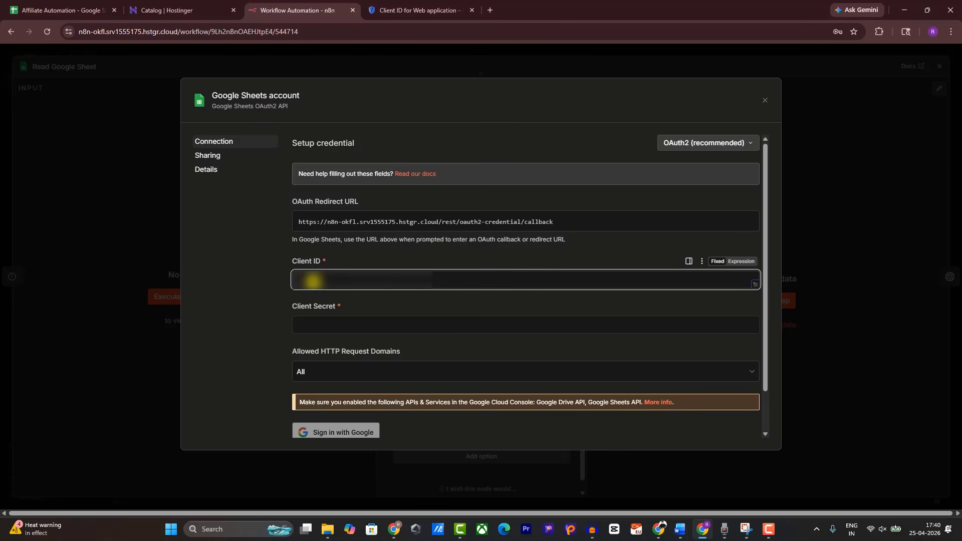
key(ctrl+v)
click(275, 310)
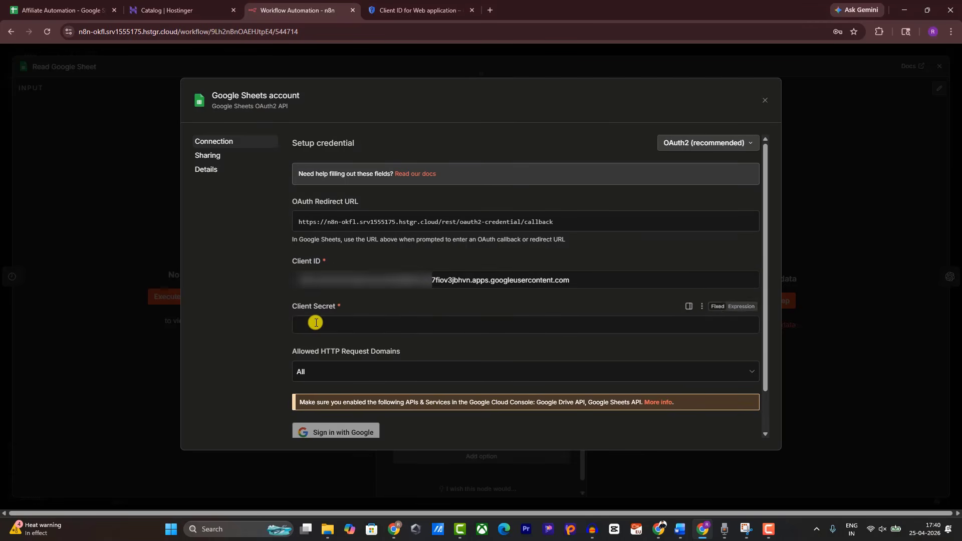
click(399, 8)
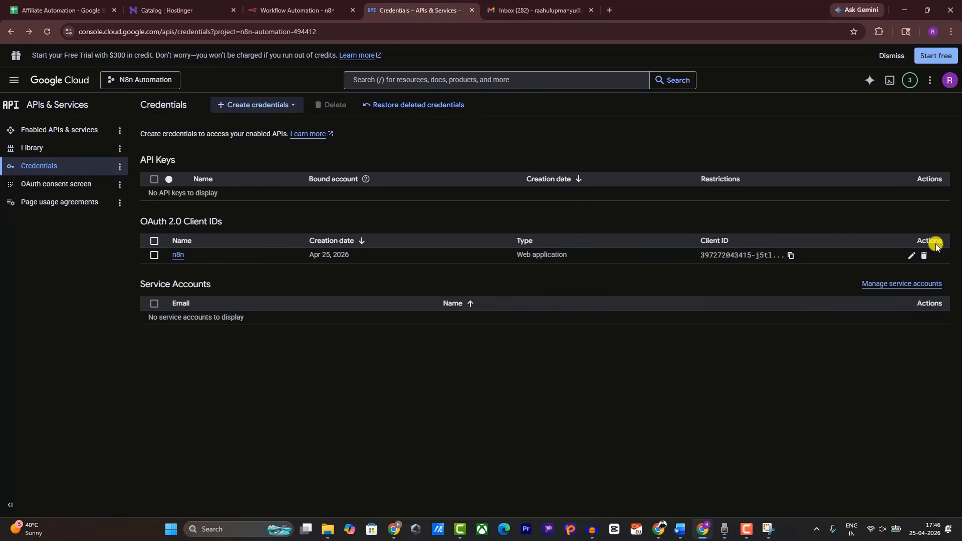
Delete the existing n8n client and start a new Web application OAuth client named n8n.
click(924, 257)
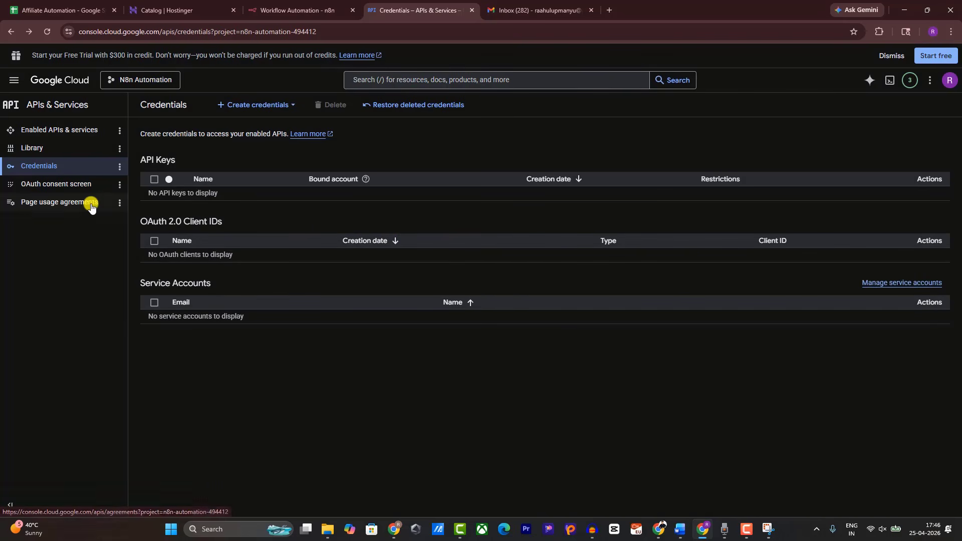
click(225, 108)
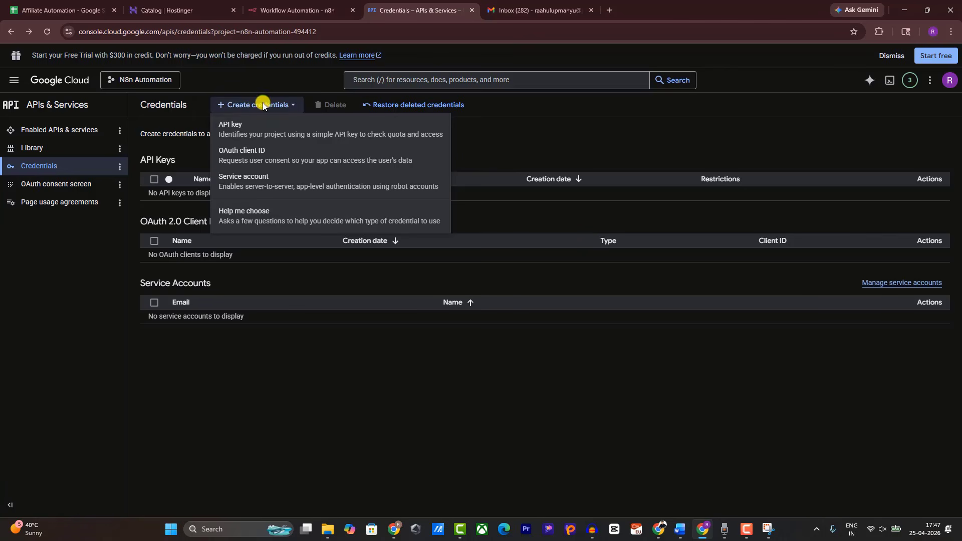
click(239, 159)
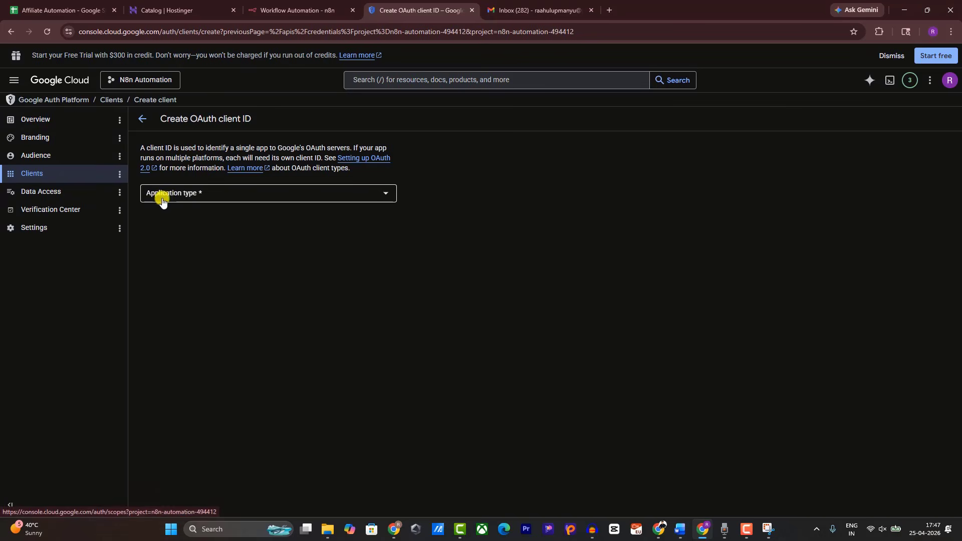
click(164, 195)
click(171, 200)
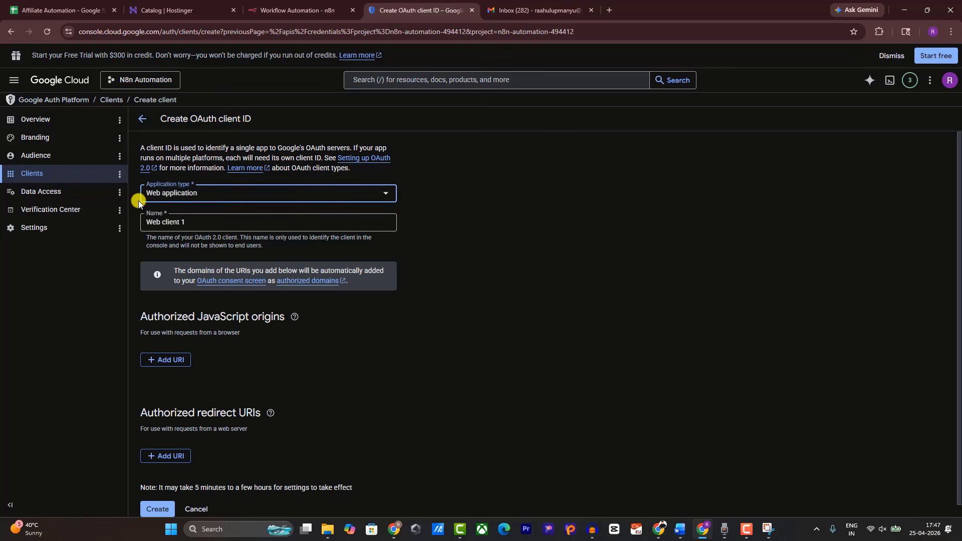
click(193, 217)
key(ctrl+a)
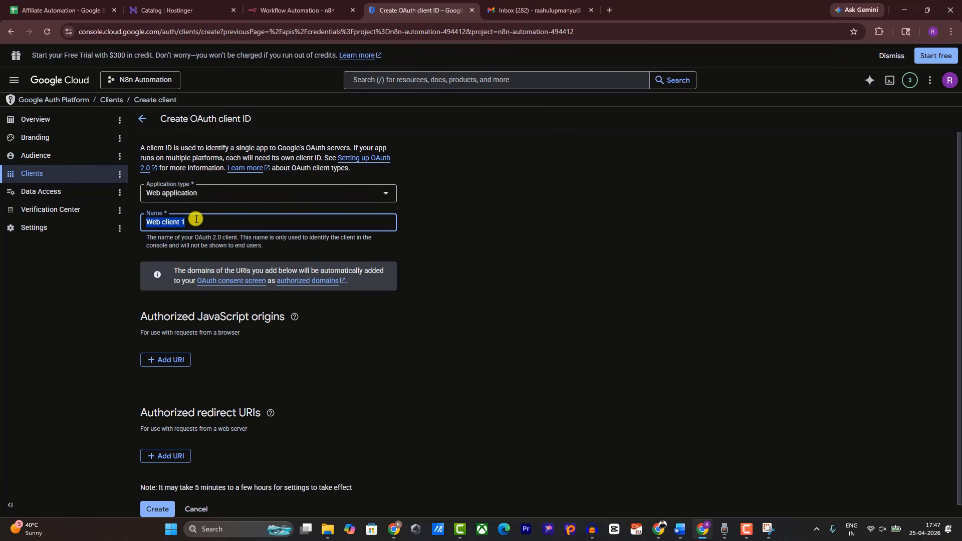
text(n8n)
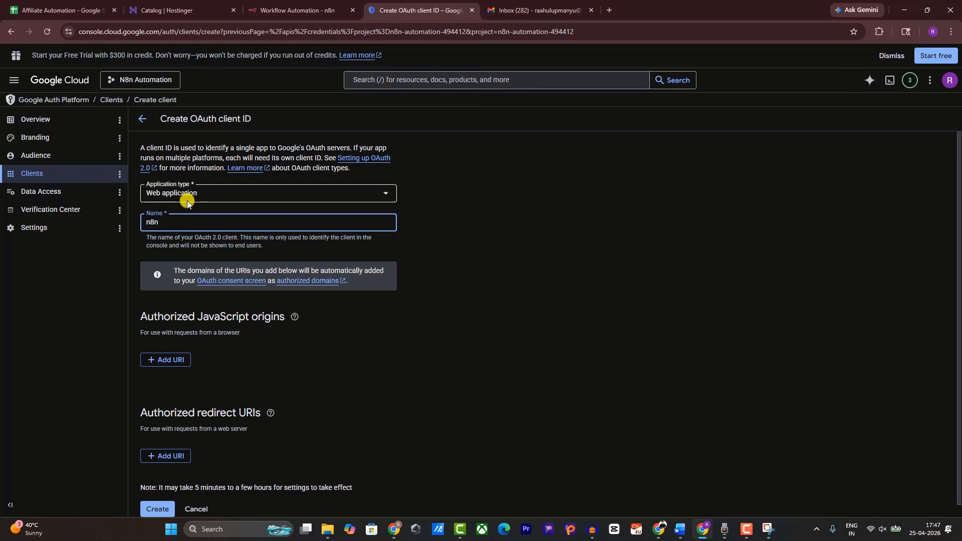
Make n8n's callback URL the only redirect URI and create the client.
scroll(190, 224, down, 1)
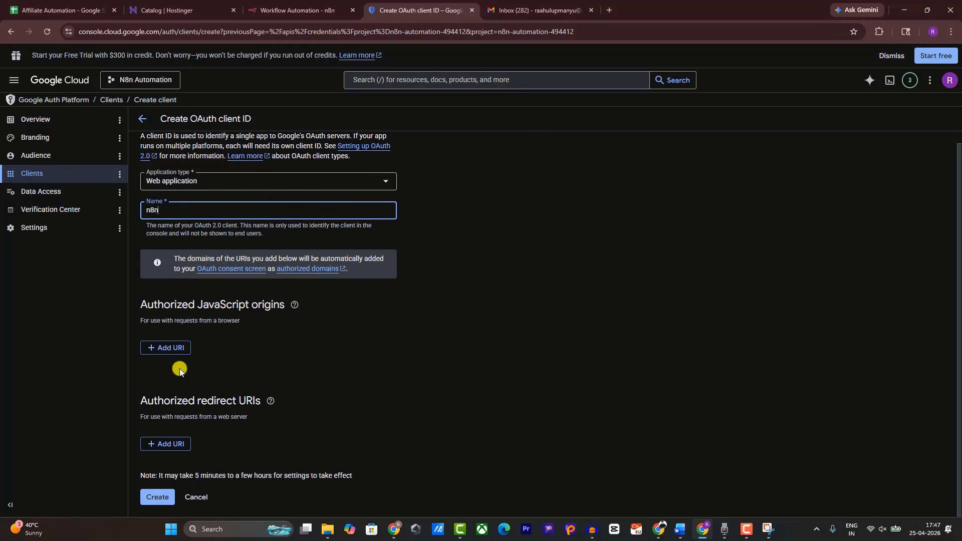
click(290, 10)
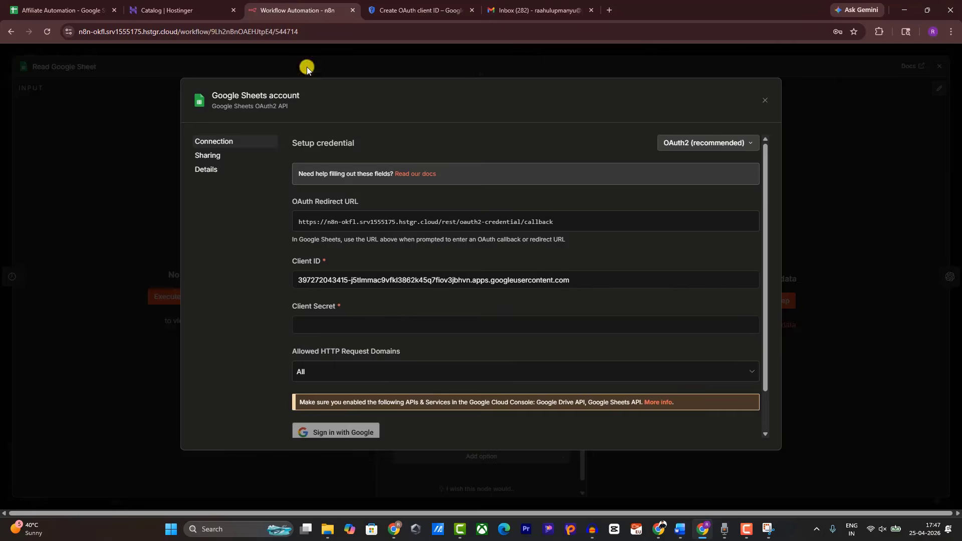
click(716, 222)
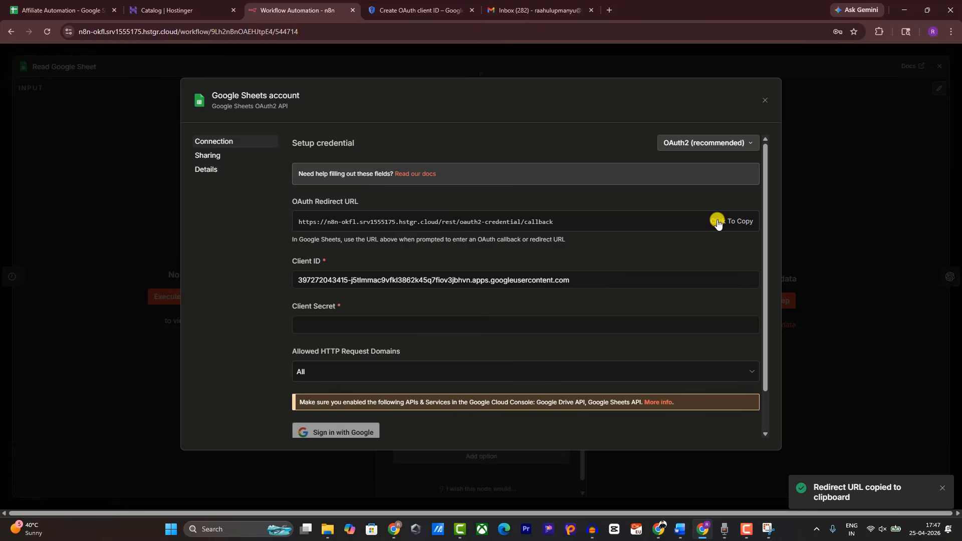
click(396, 3)
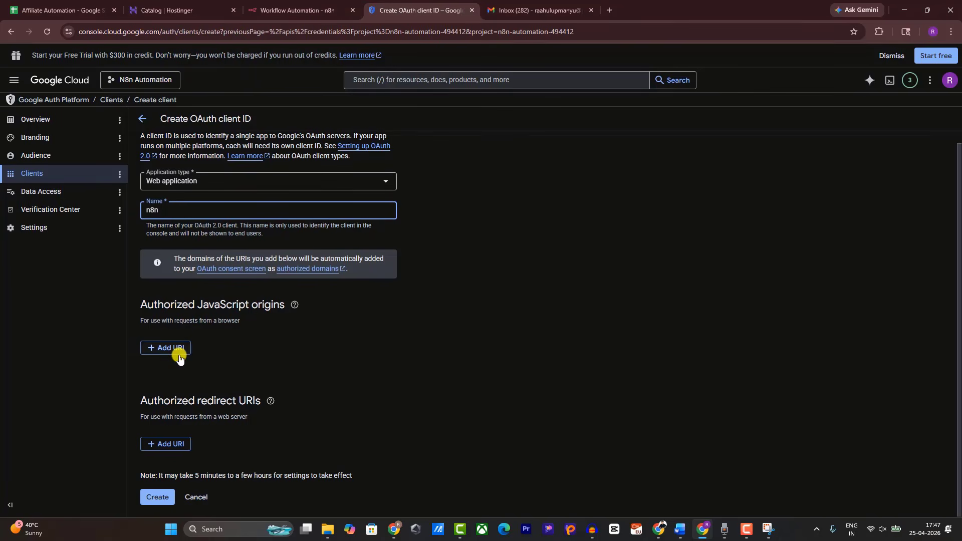
click(165, 445)
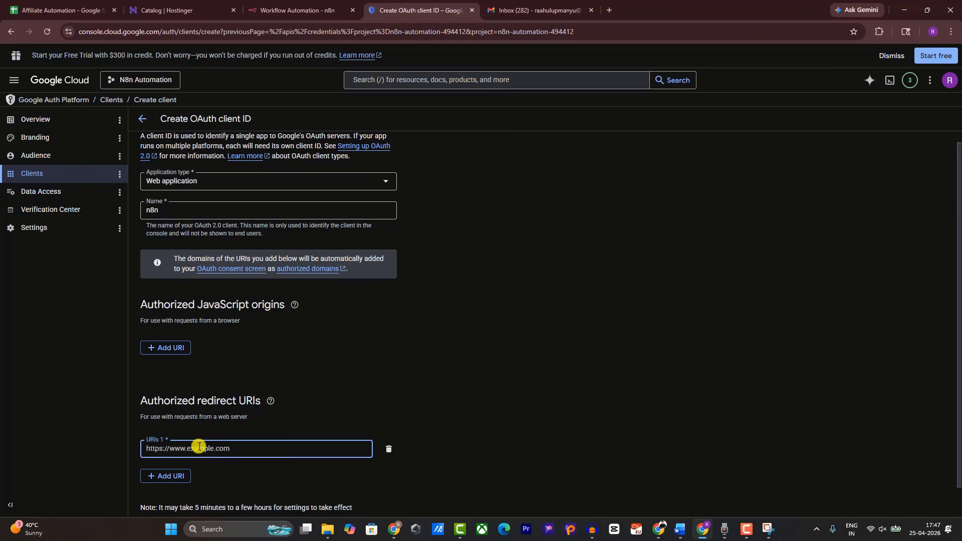
key(ctrl+v)
click(168, 476)
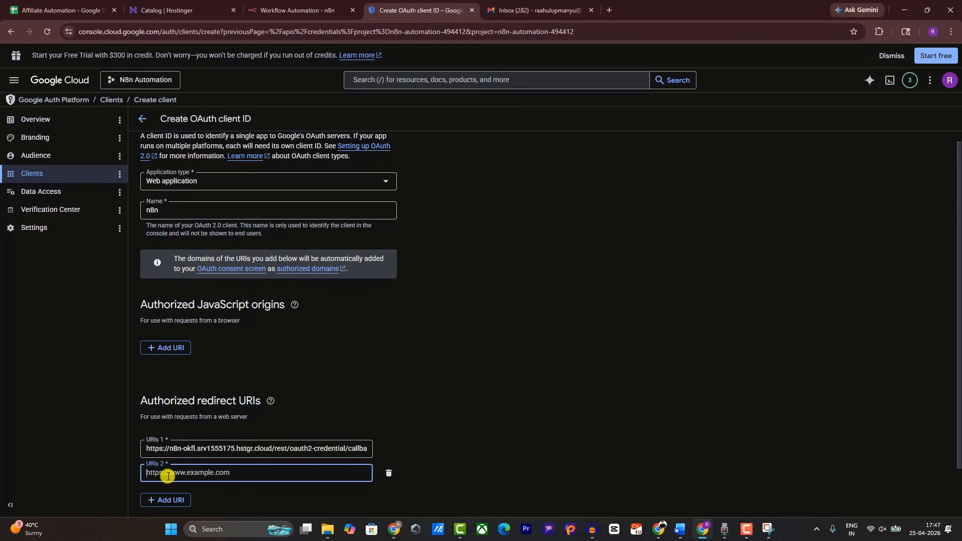
scroll(314, 351, down, 1)
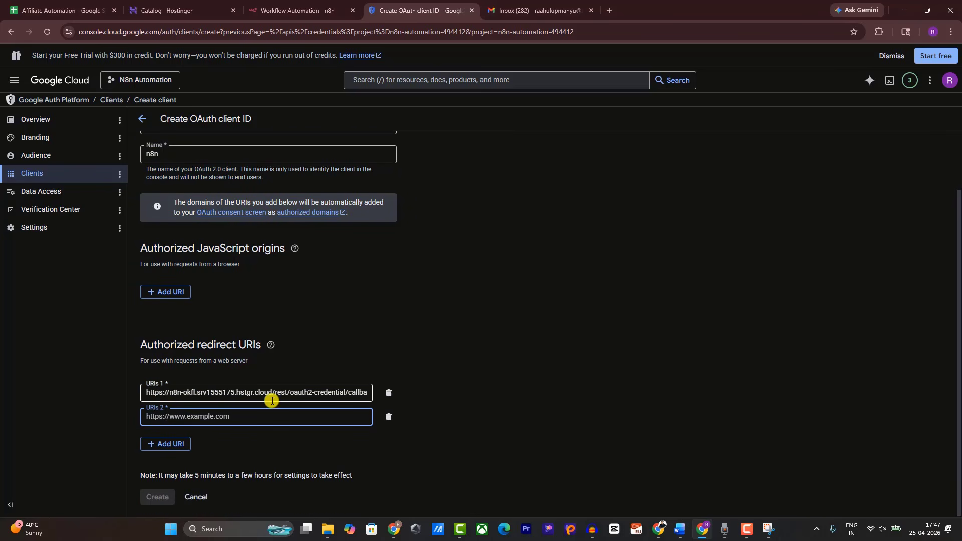
click(389, 417)
click(158, 499)
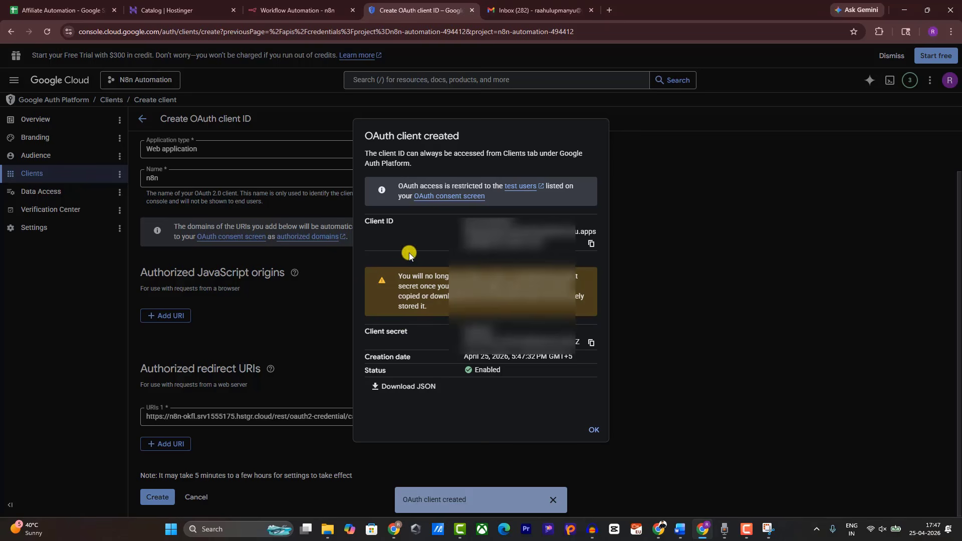
Replace the Client ID in n8n's Google Sheets credential with the new client ID.
click(591, 247)
click(297, 10)
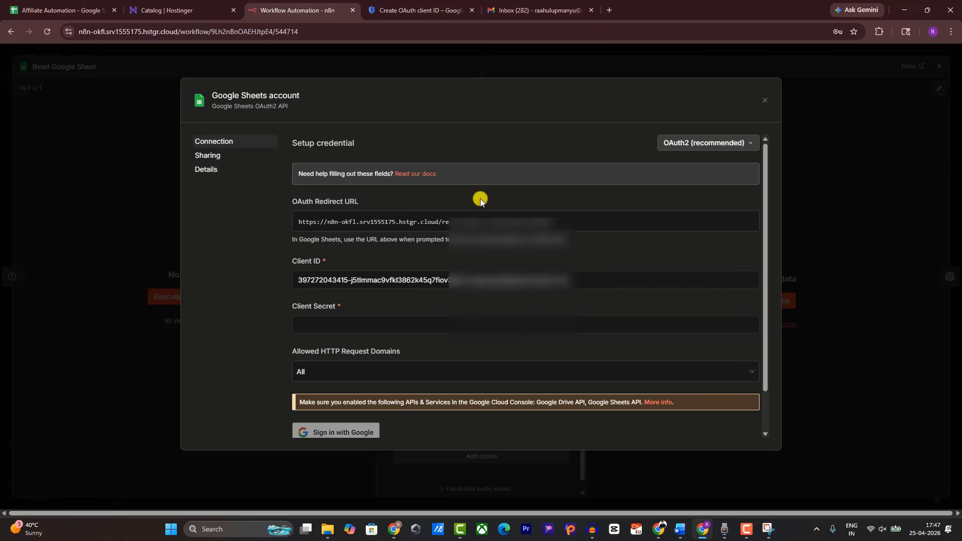
triple_click(437, 280)
key(ctrl+v)
click(404, 6)
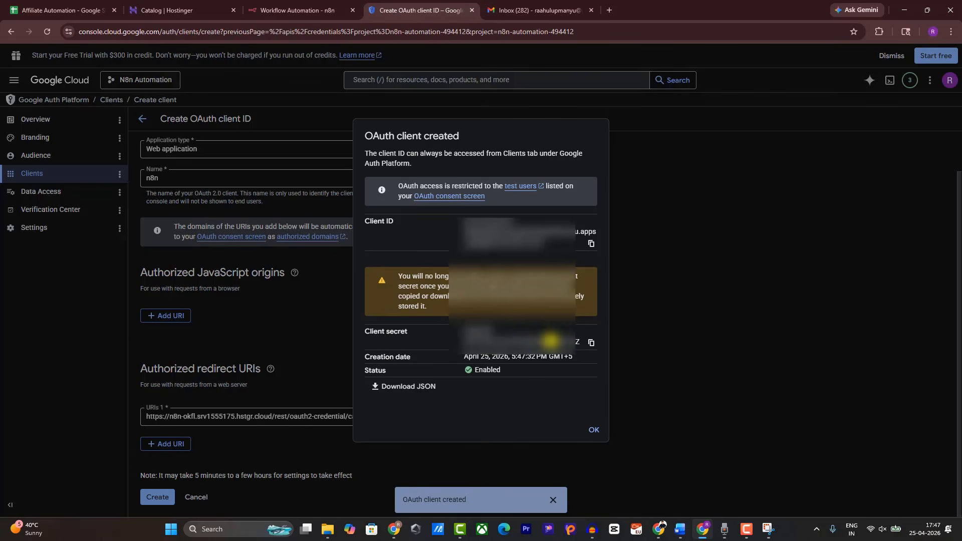
Paste the new client secret into Client Secret and launch Sign in with Google.
click(591, 343)
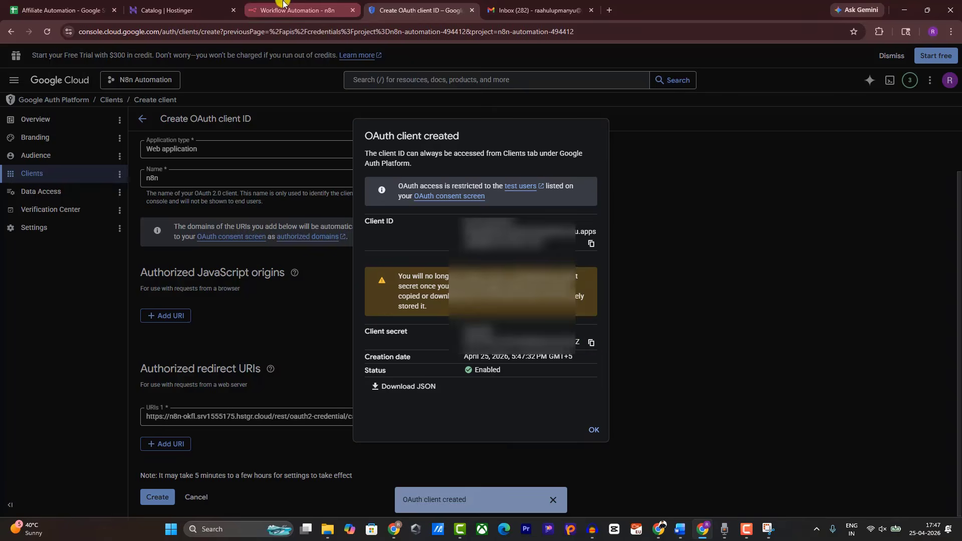
click(297, 10)
click(329, 326)
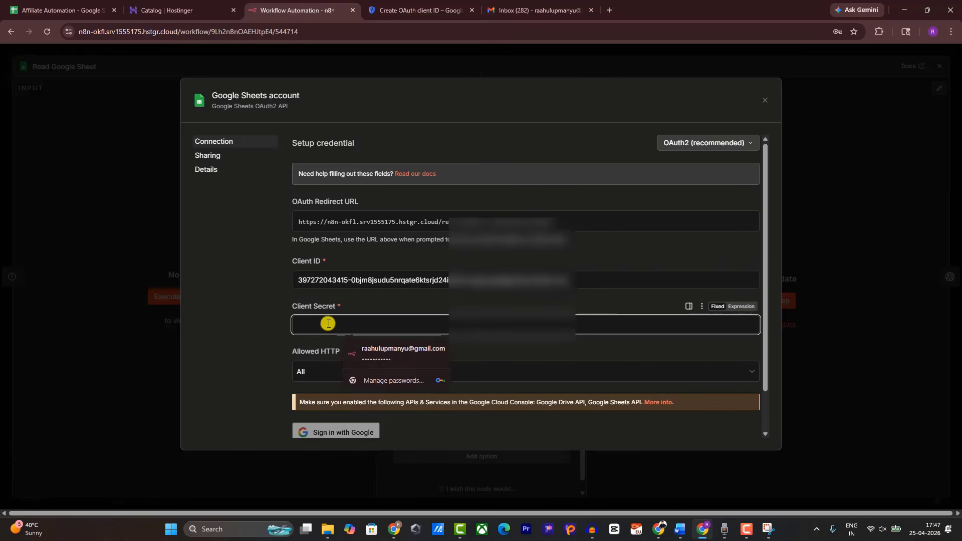
key(ctrl+v)
scroll(323, 391, down, 1)
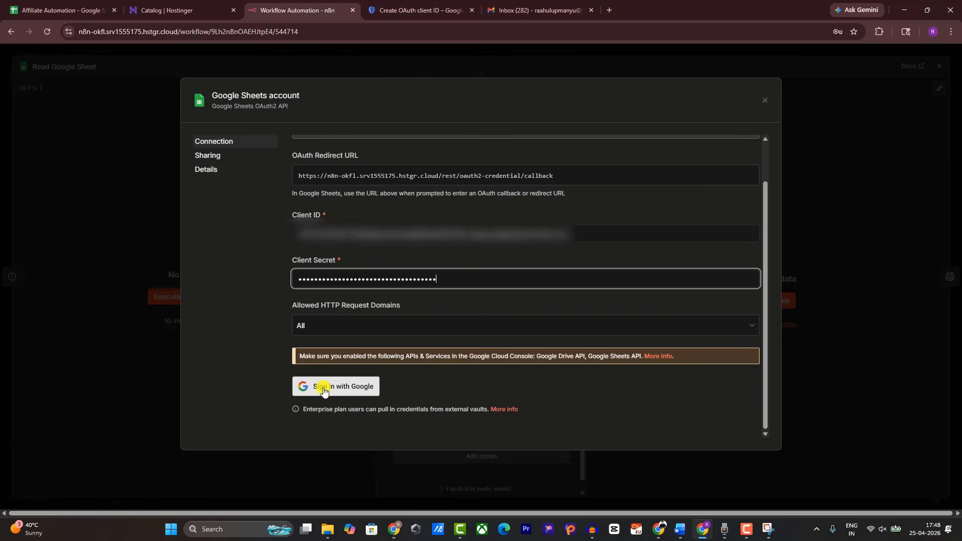
click(323, 390)
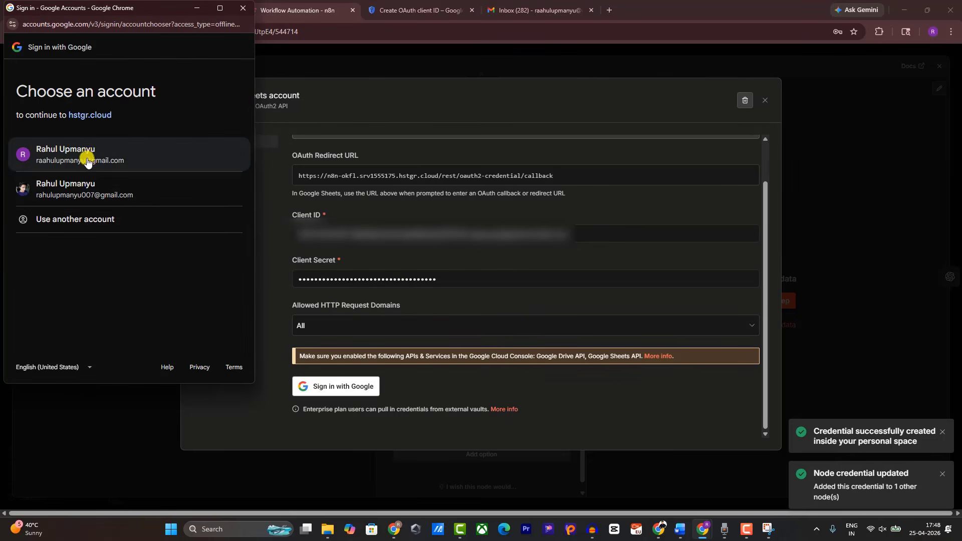
Pick the Google account, close the 403 access-blocked window, and return to Google Cloud.
click(87, 161)
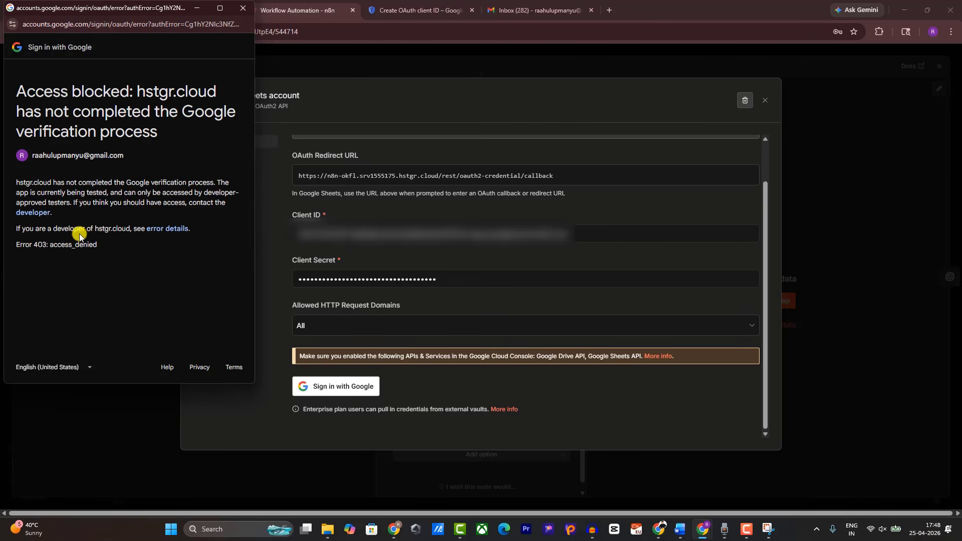
click(243, 8)
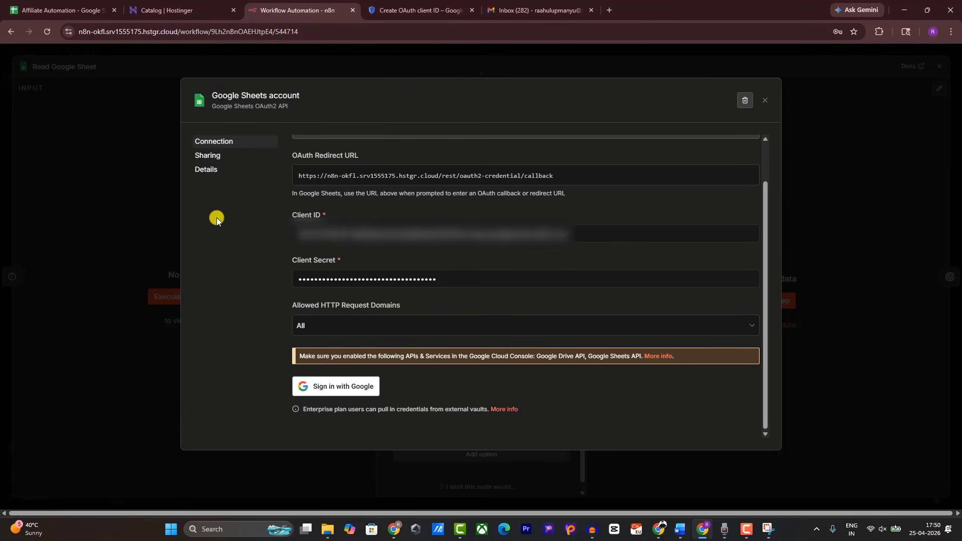
click(395, 5)
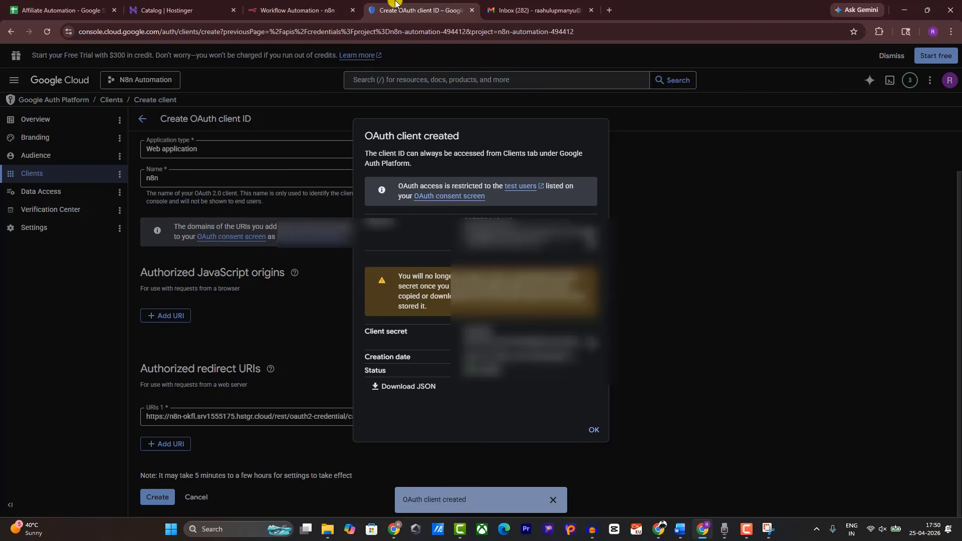
Dismiss the client confirmation and go to the OAuth consent screen's Audience page.
click(594, 430)
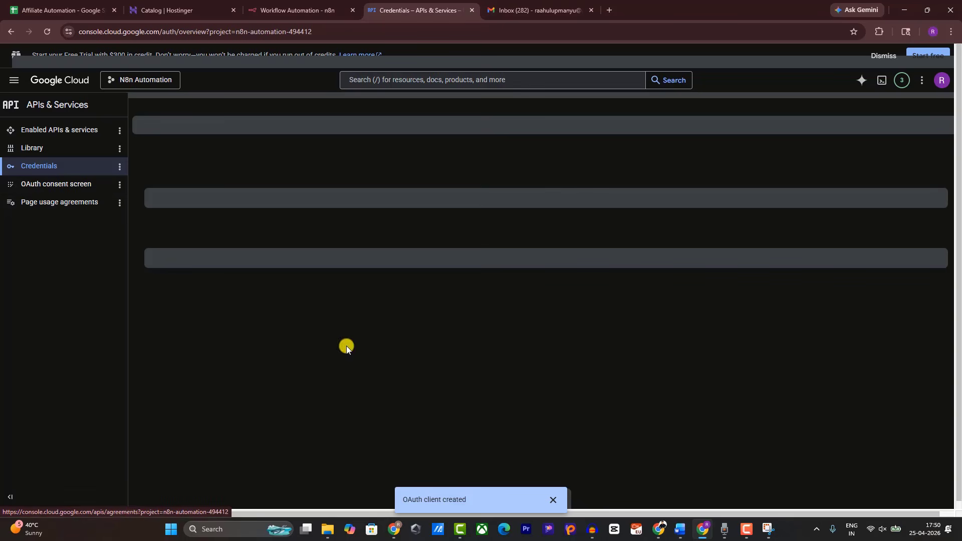
click(13, 81)
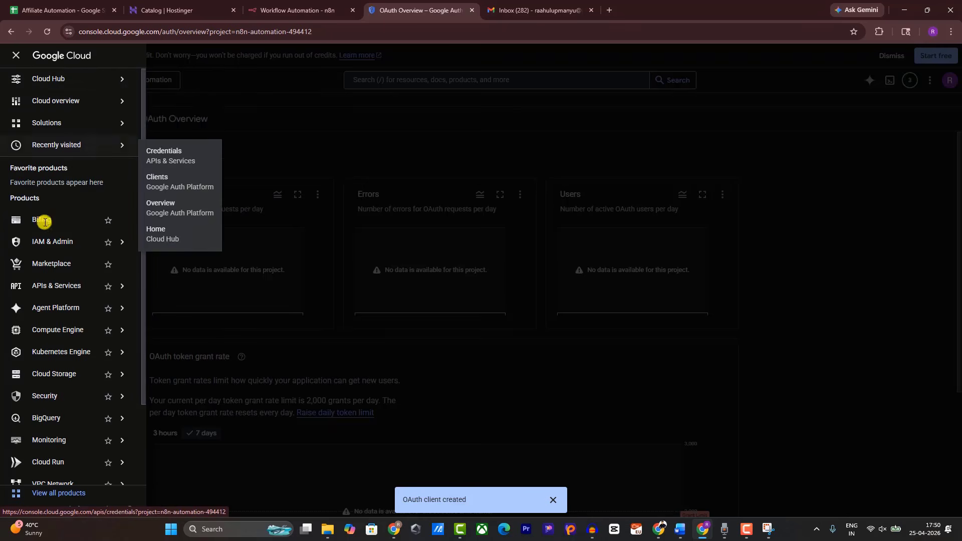
mouse_move(80, 291)
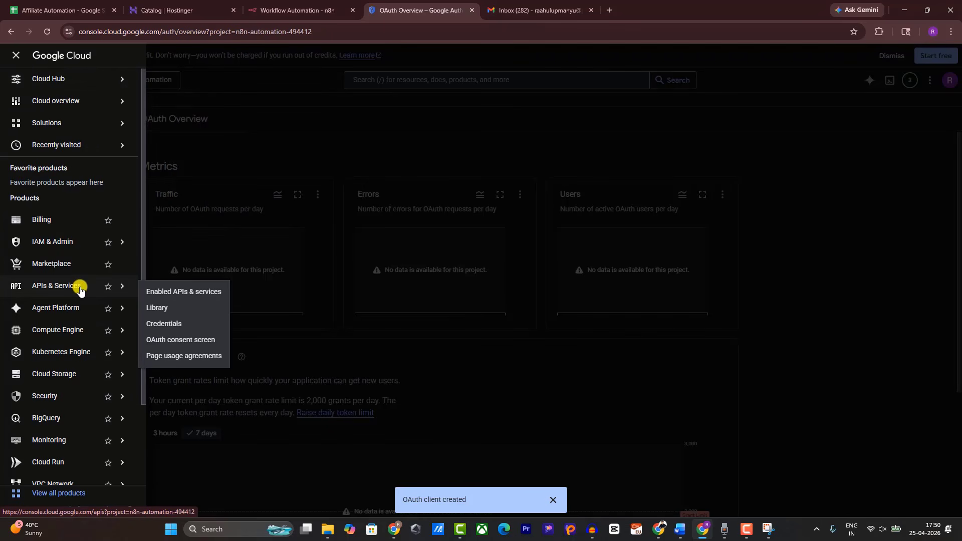
click(201, 345)
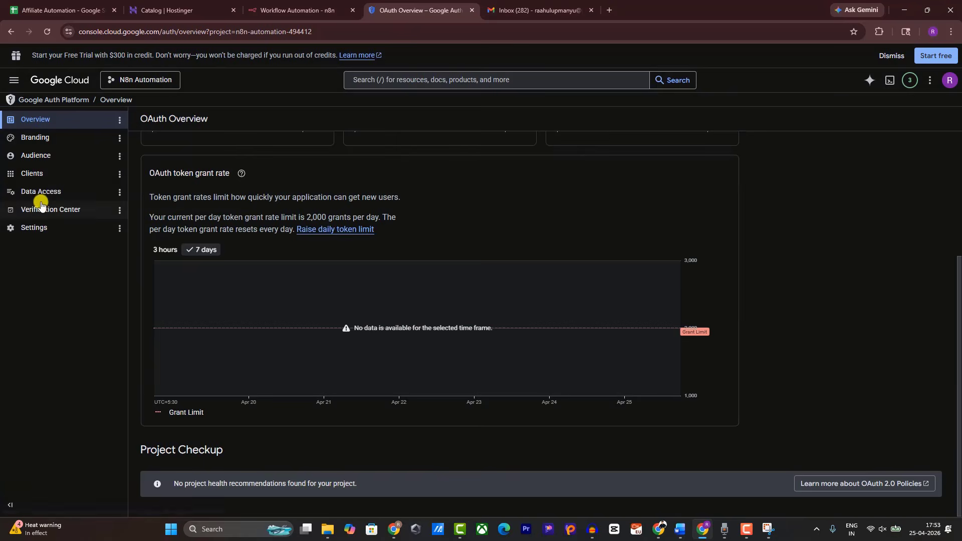
click(30, 159)
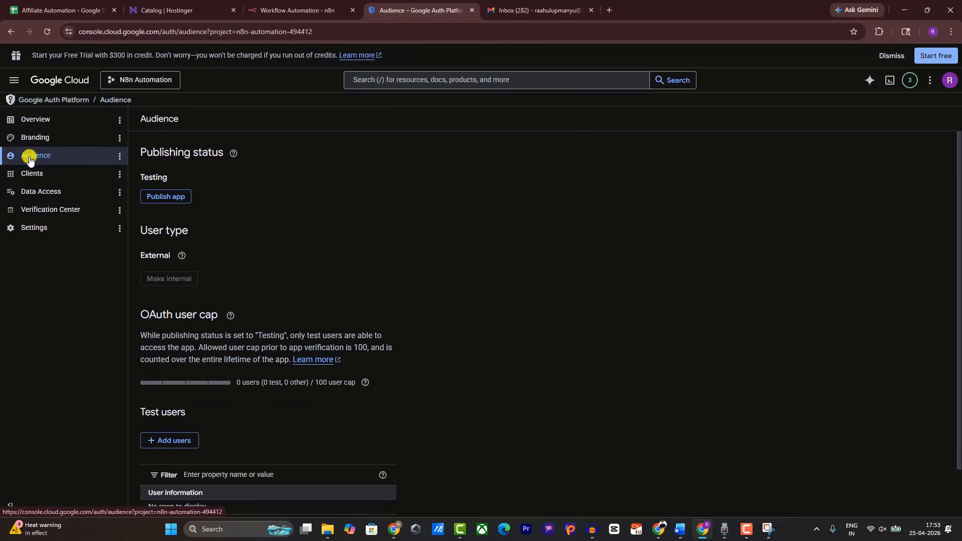
scroll(239, 276, down, 1)
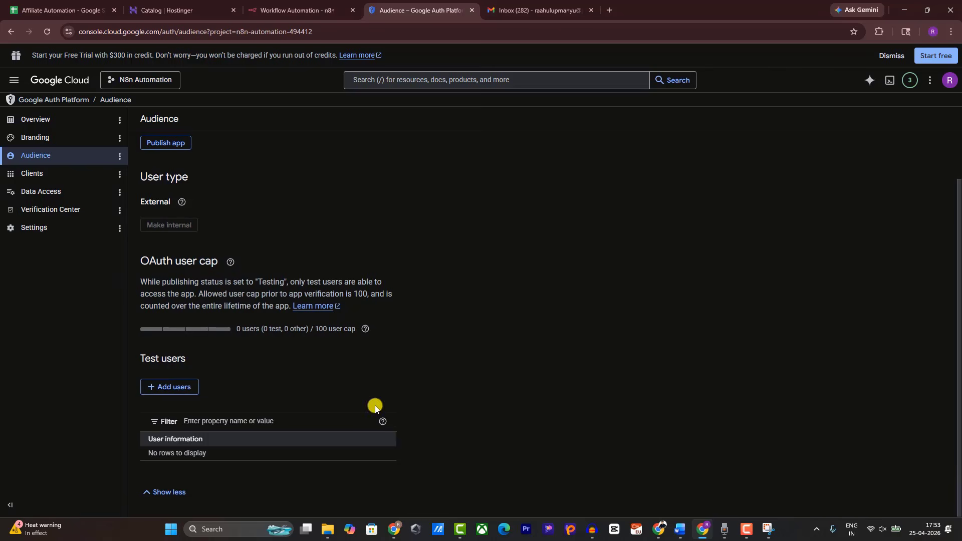
Add the owner's account e-mail as a test user and save it.
click(168, 397)
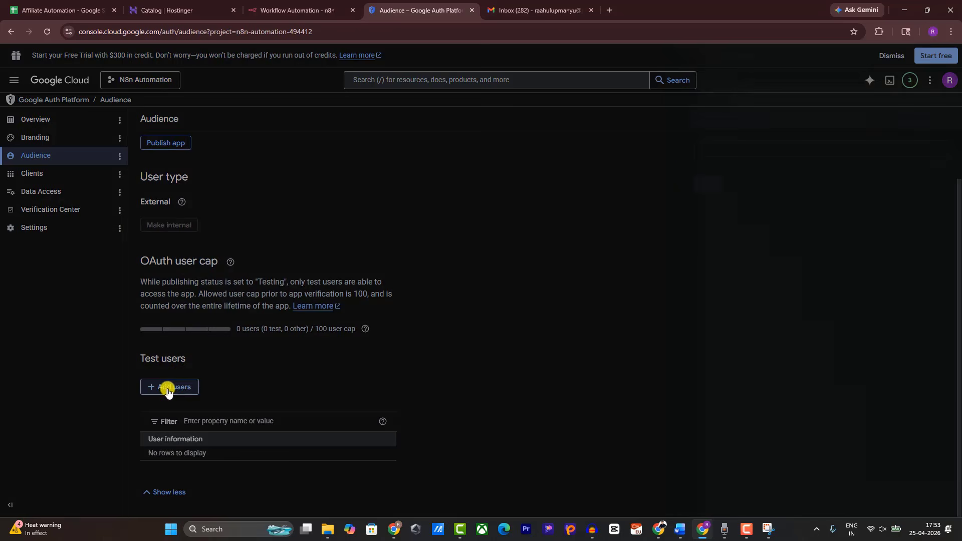
click(623, 146)
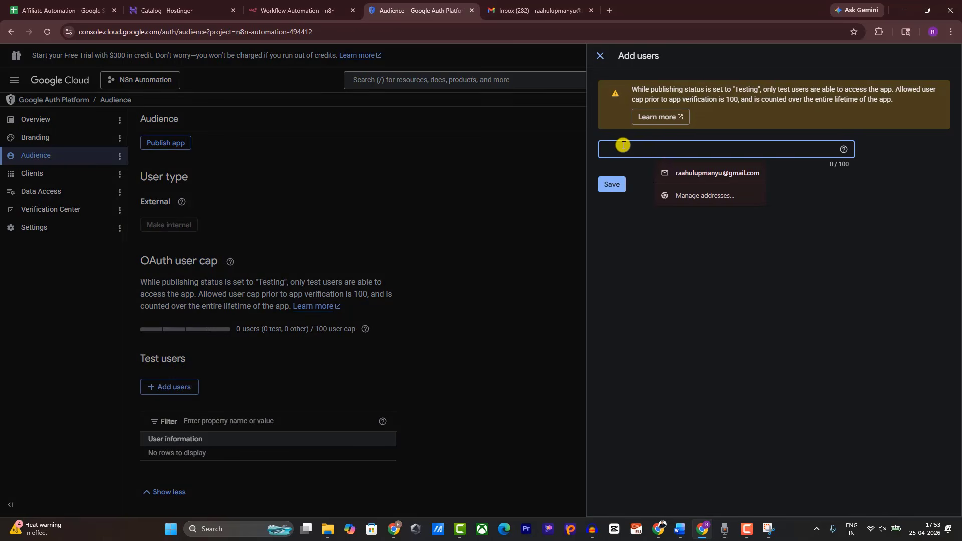
click(686, 173)
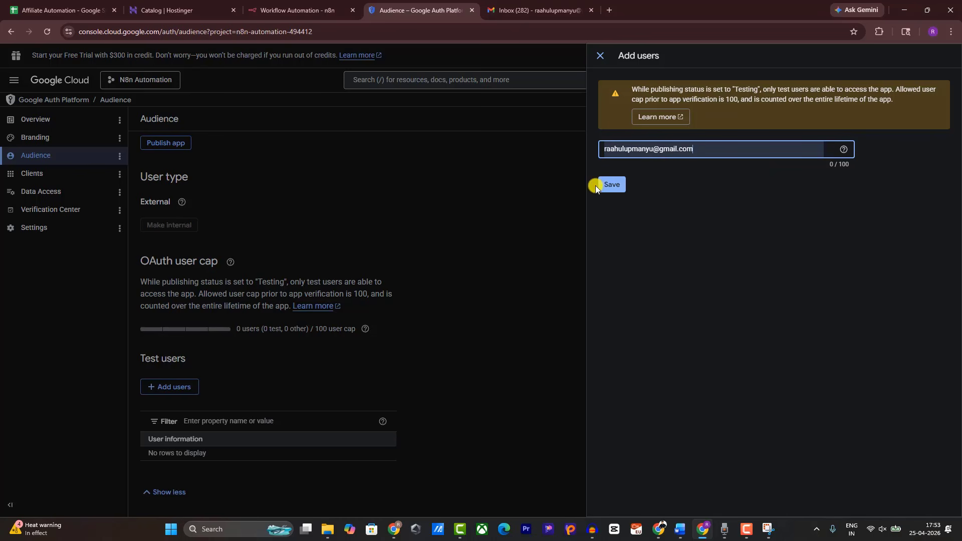
click(612, 185)
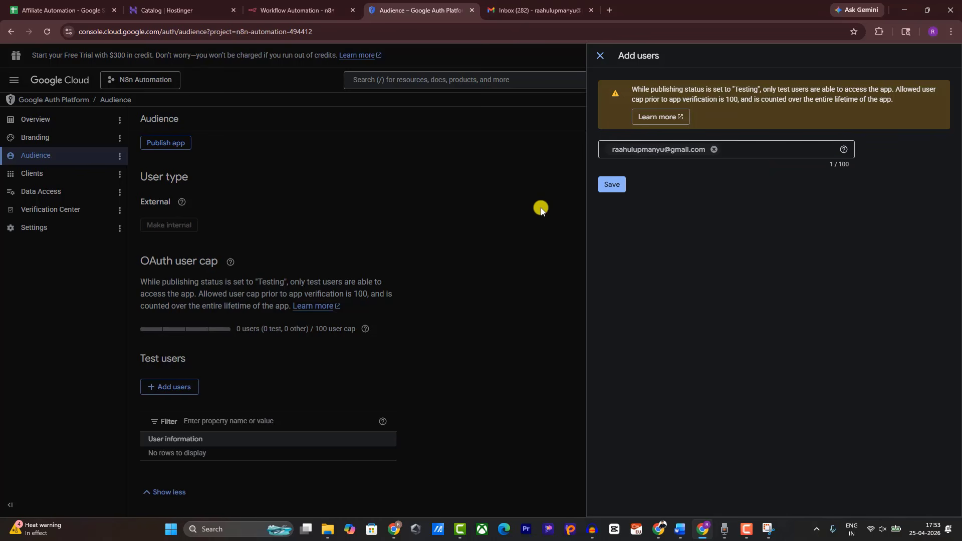
click(609, 184)
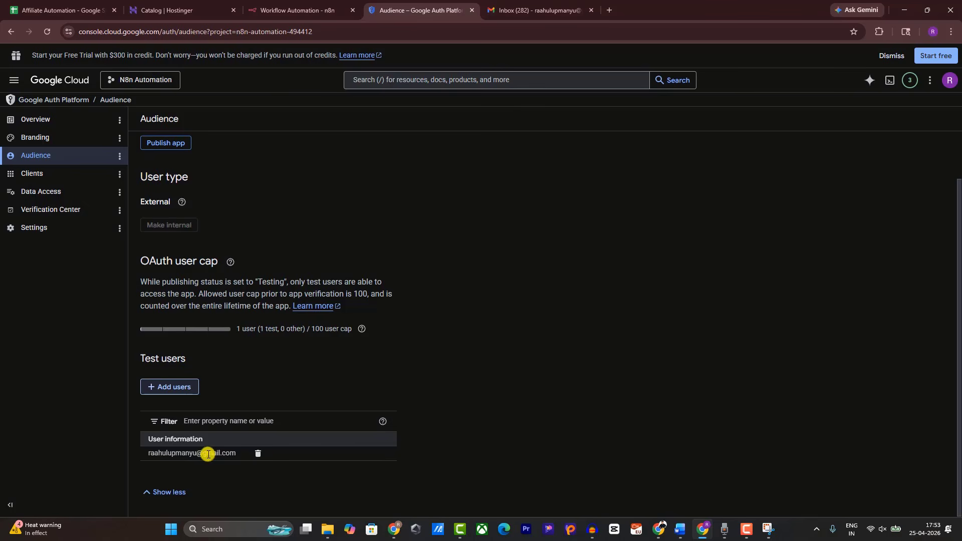
click(296, 10)
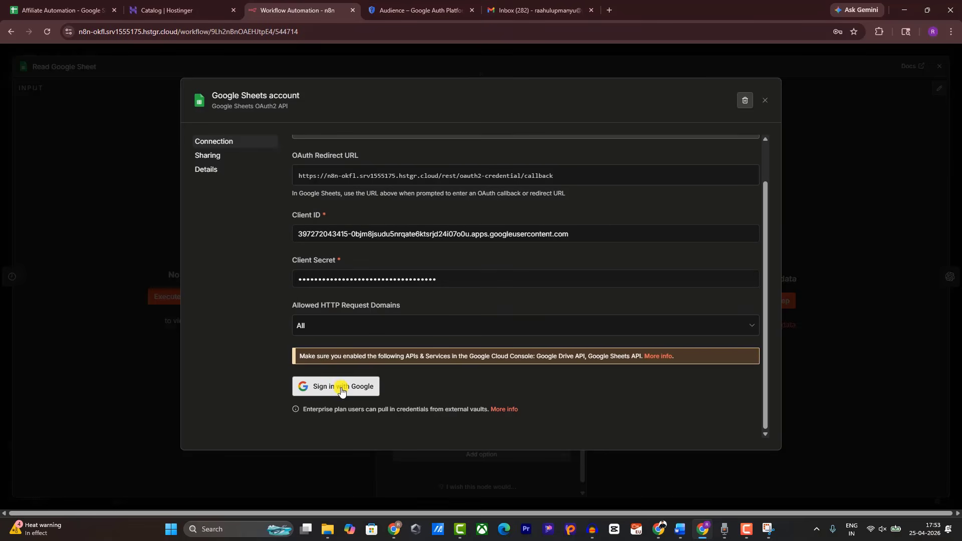
Sign in with the Google account, pass the unverified-app warning, and grant Drive and Sheets access.
click(327, 381)
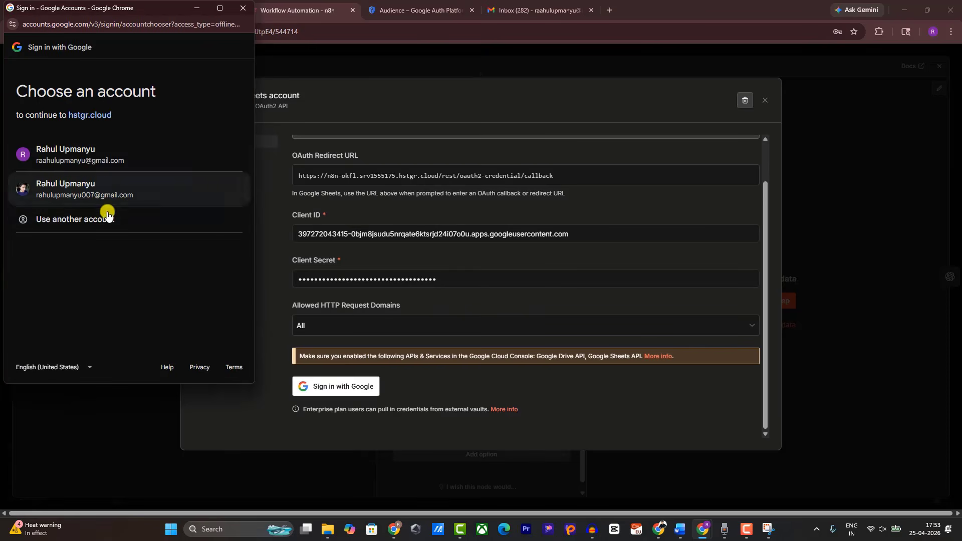
click(83, 156)
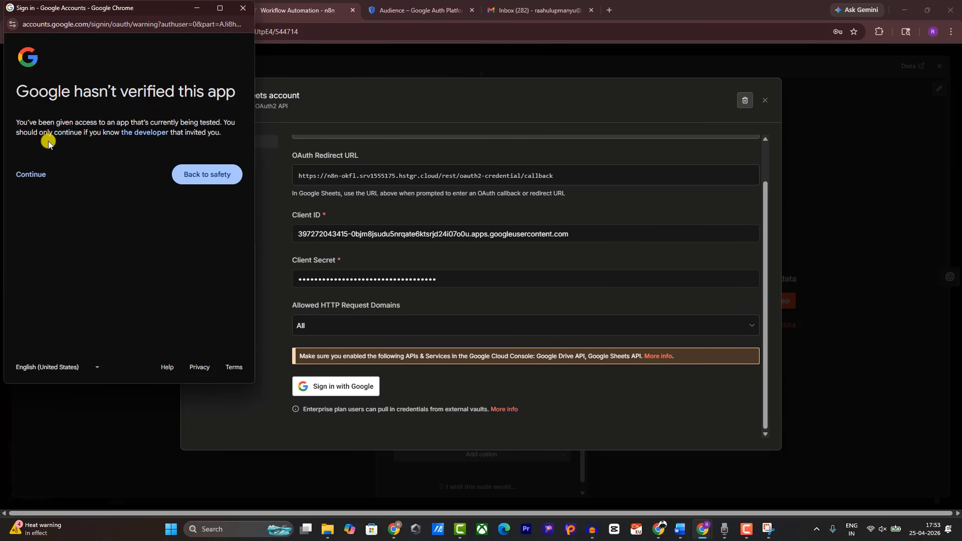
click(24, 181)
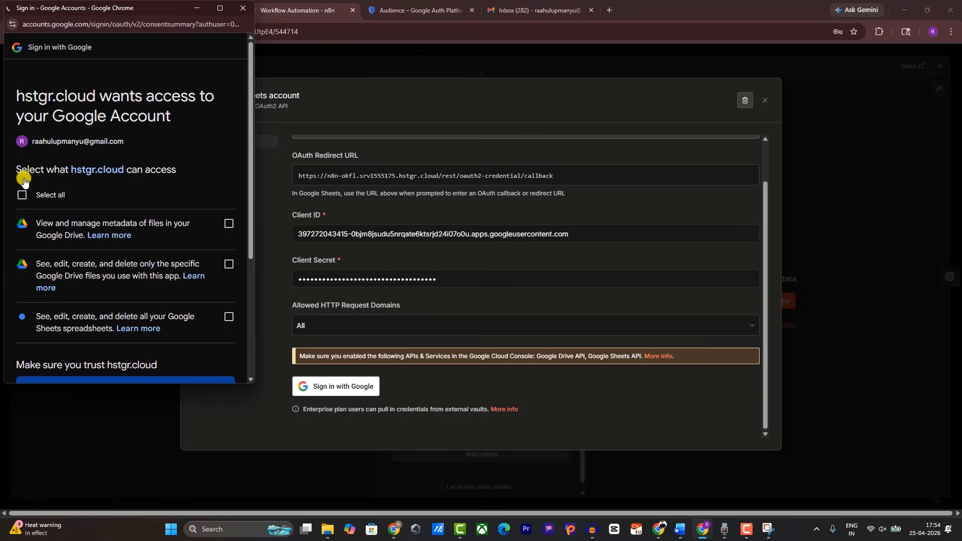
scroll(86, 207, down, 4)
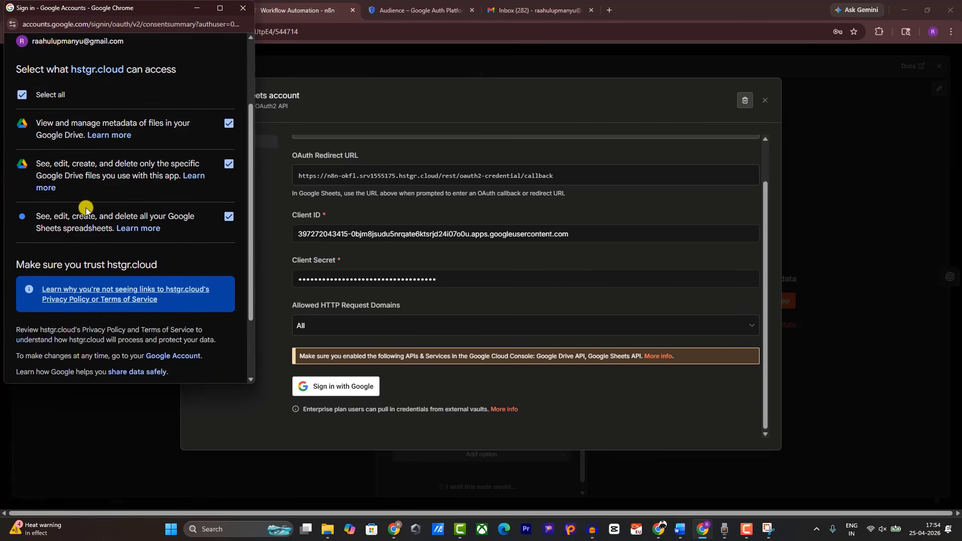
click(166, 330)
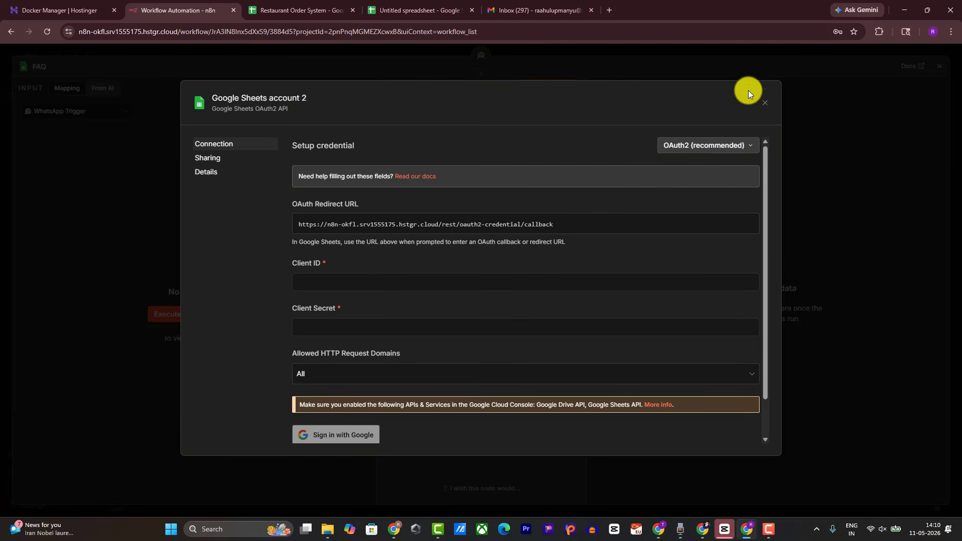
Discard the empty second credential and keep Sheet Within Document as the FAQ tool's resource.
click(768, 107)
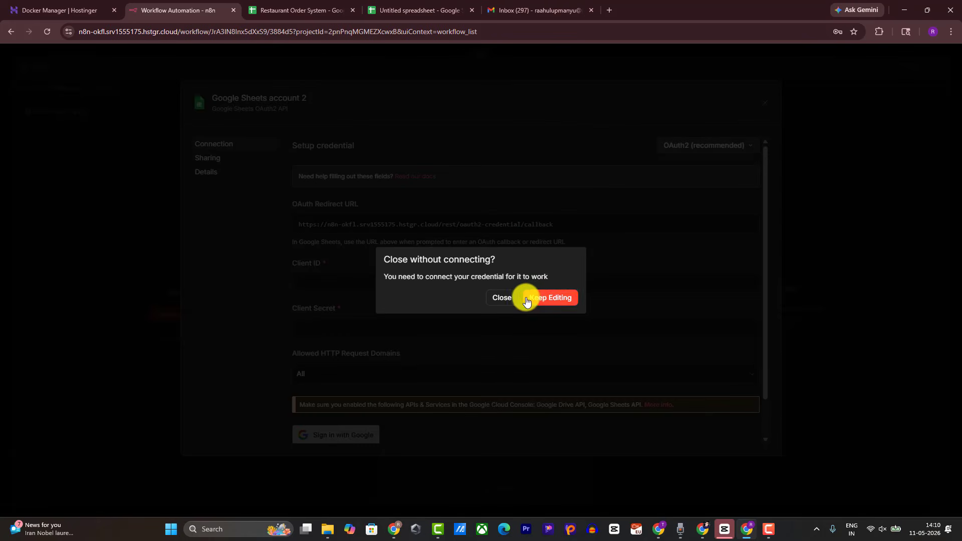
click(507, 301)
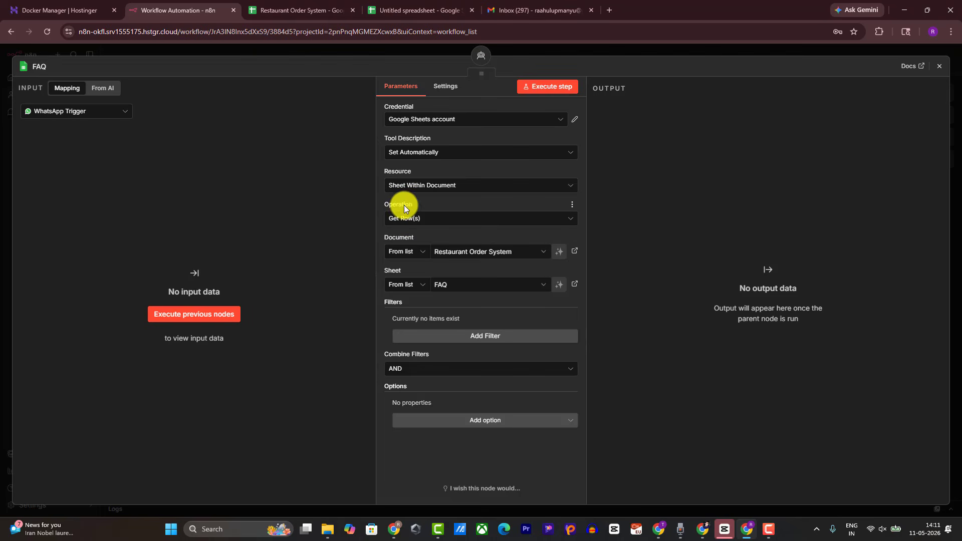
click(434, 186)
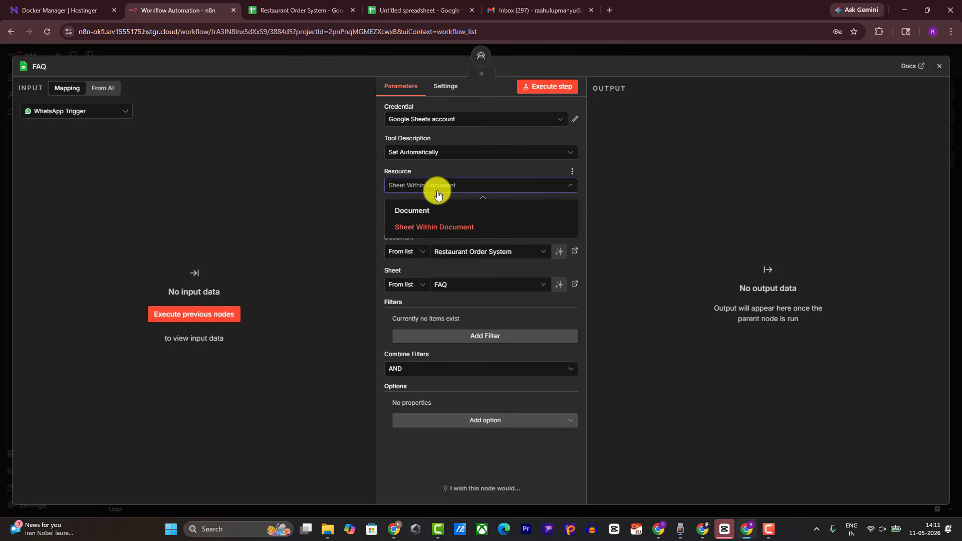
click(344, 218)
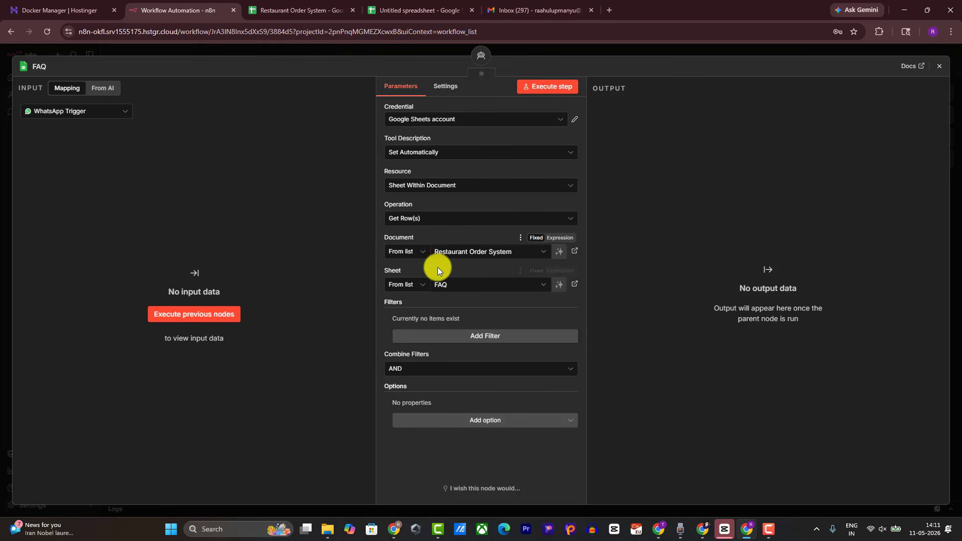
Confirm the FAQ tool reads the FAQ sheet of the Restaurant Order System document.
click(475, 251)
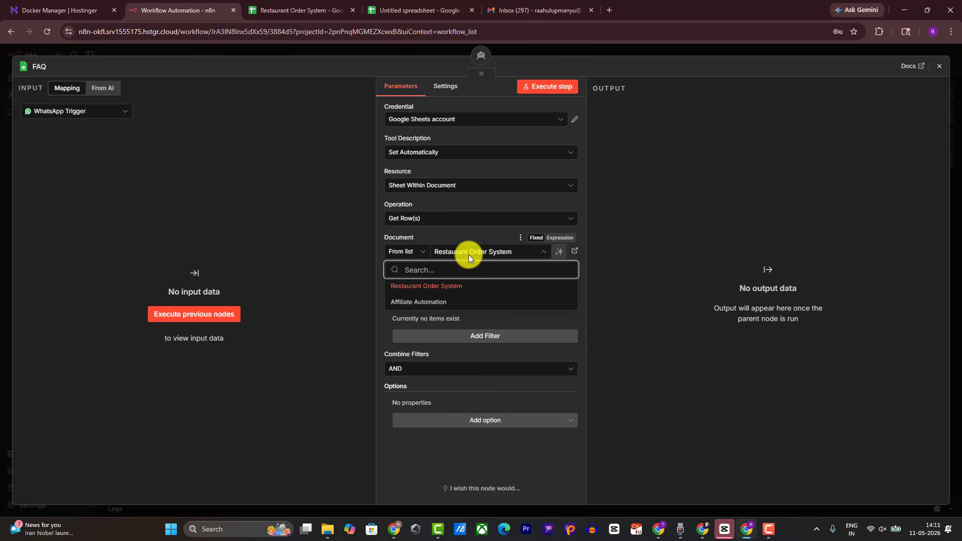
click(351, 260)
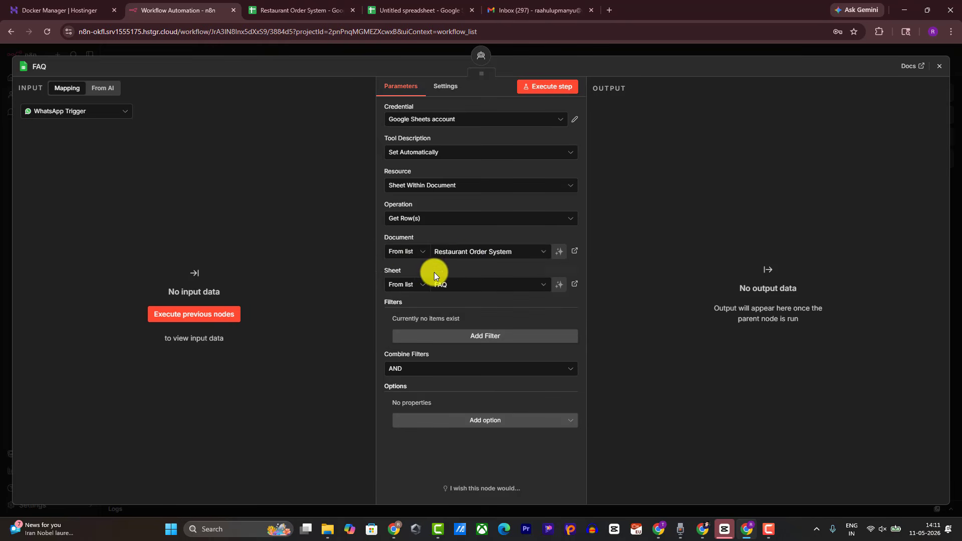
click(487, 289)
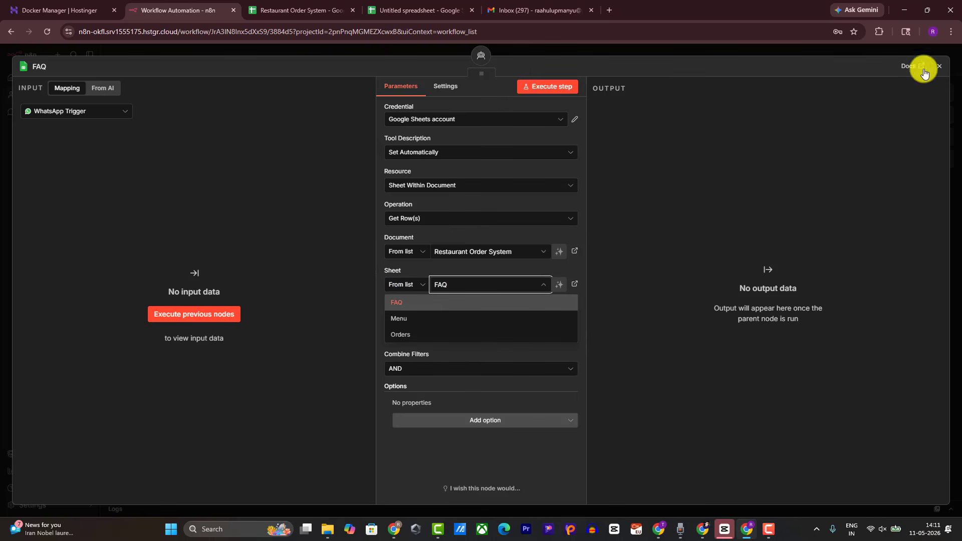
click(939, 66)
double_click(632, 344)
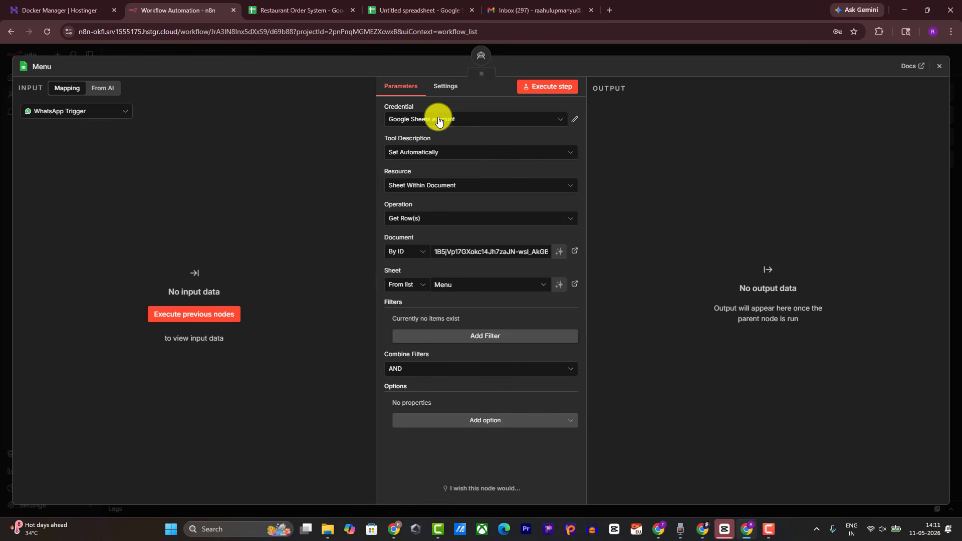
Set the Menu tool's credential to Google Sheets account.
click(434, 120)
click(430, 145)
click(770, 530)
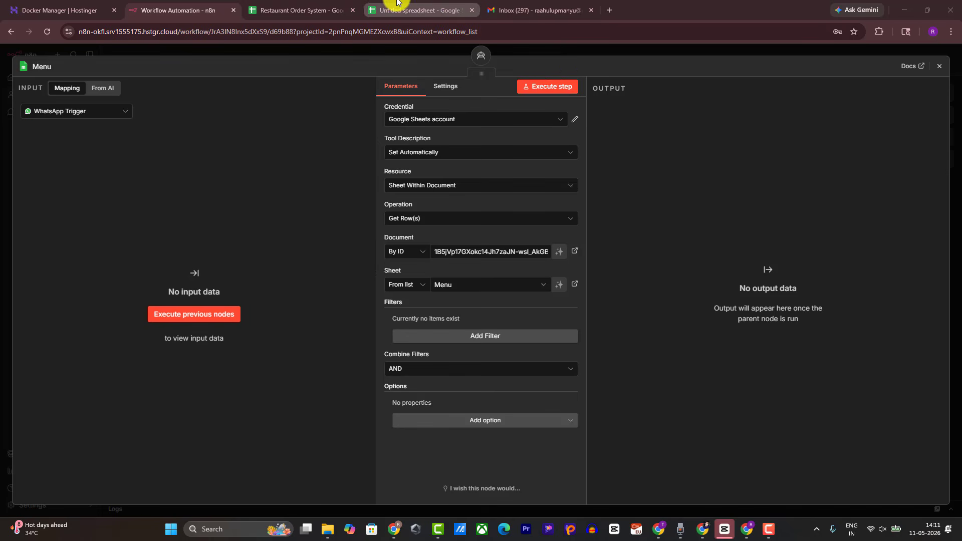
Check the spreadsheet ID in the sheet URL and keep Menu as the sheet to read.
click(277, 4)
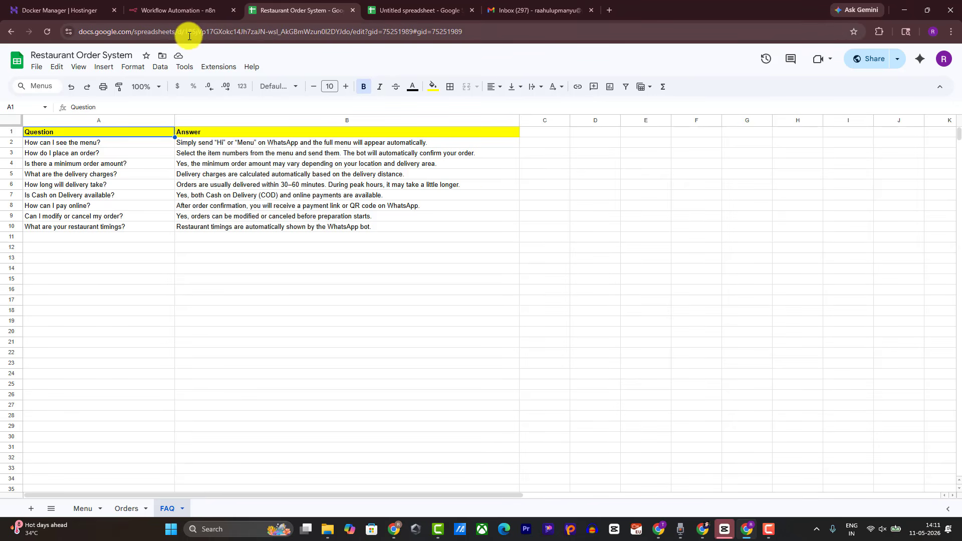
drag(186, 31, 356, 26)
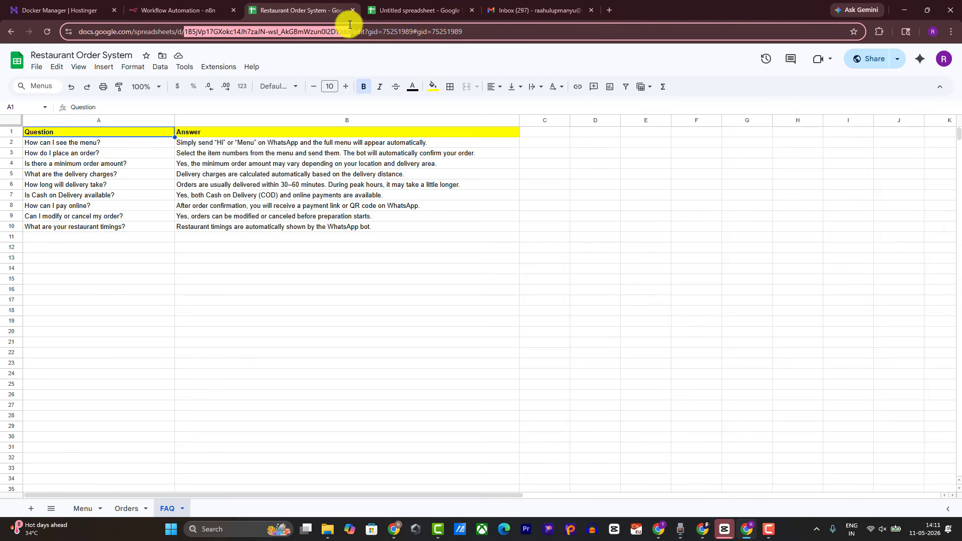
click(200, 3)
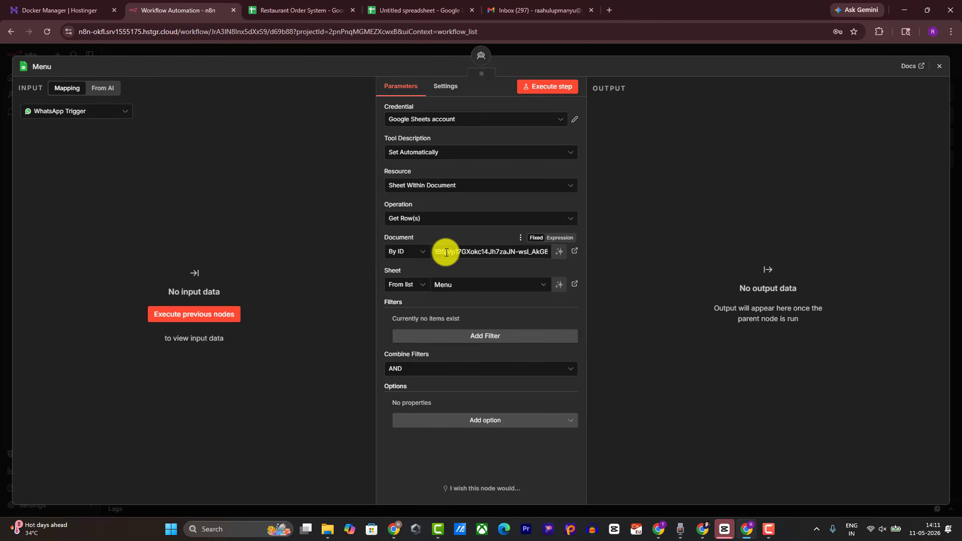
click(325, 10)
click(172, 10)
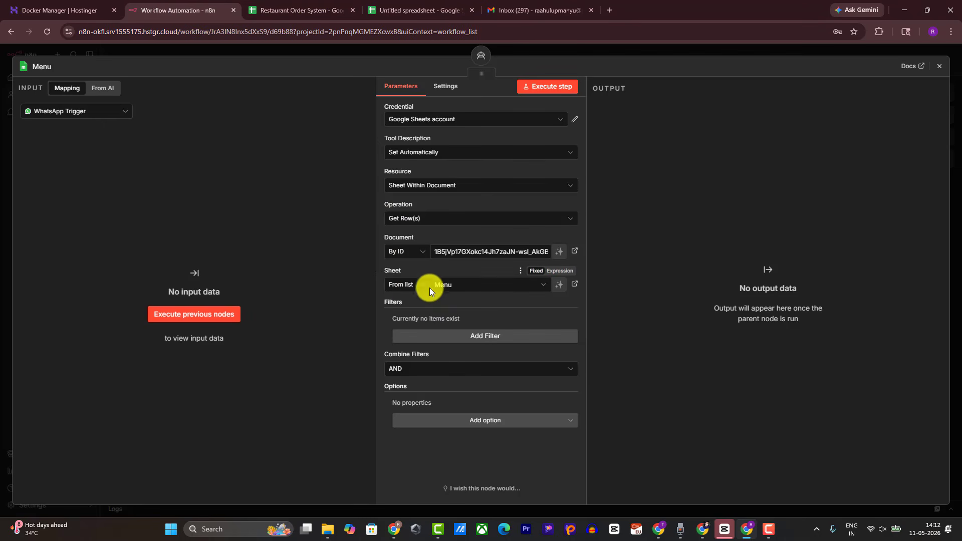
click(465, 286)
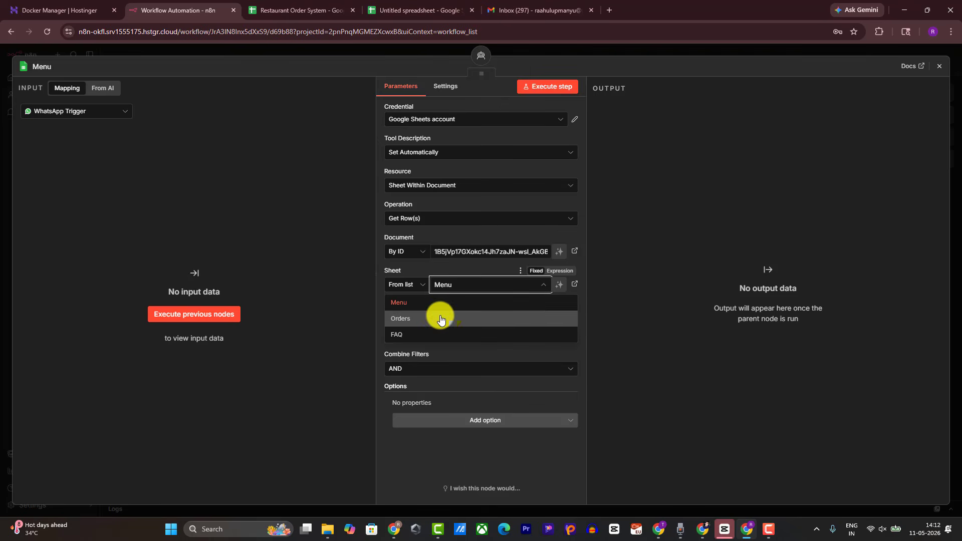
click(699, 233)
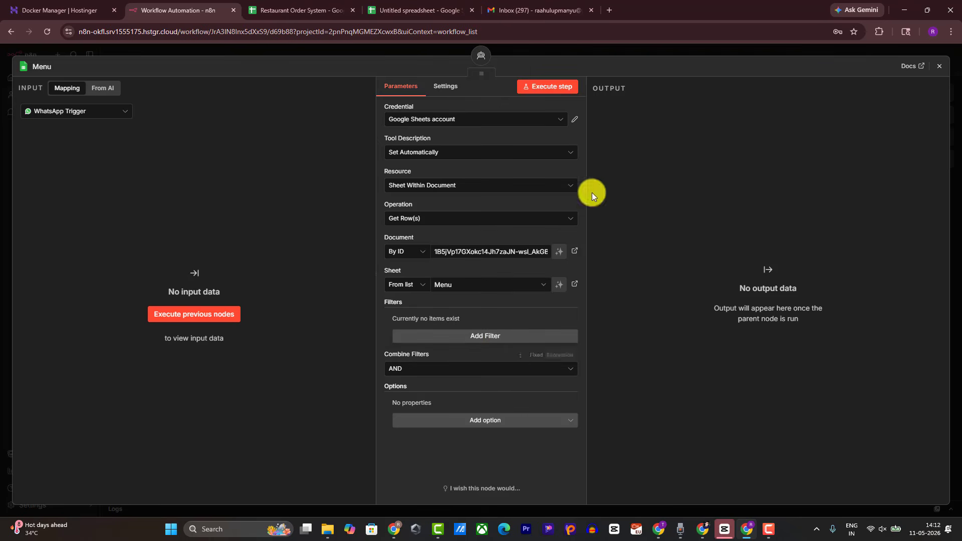
click(940, 68)
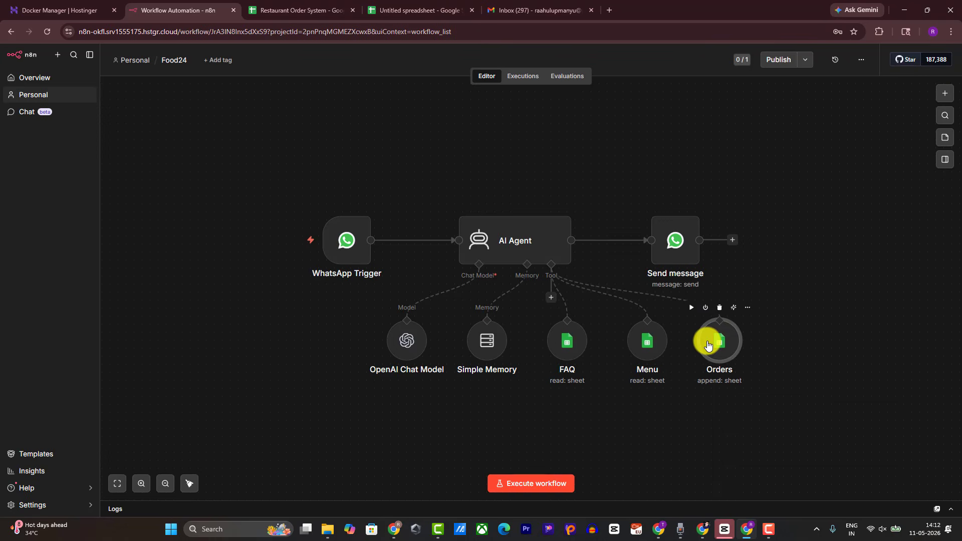
Open the Orders tool and confirm it appends to the Orders sheet of Restaurant Order System.
double_click(708, 345)
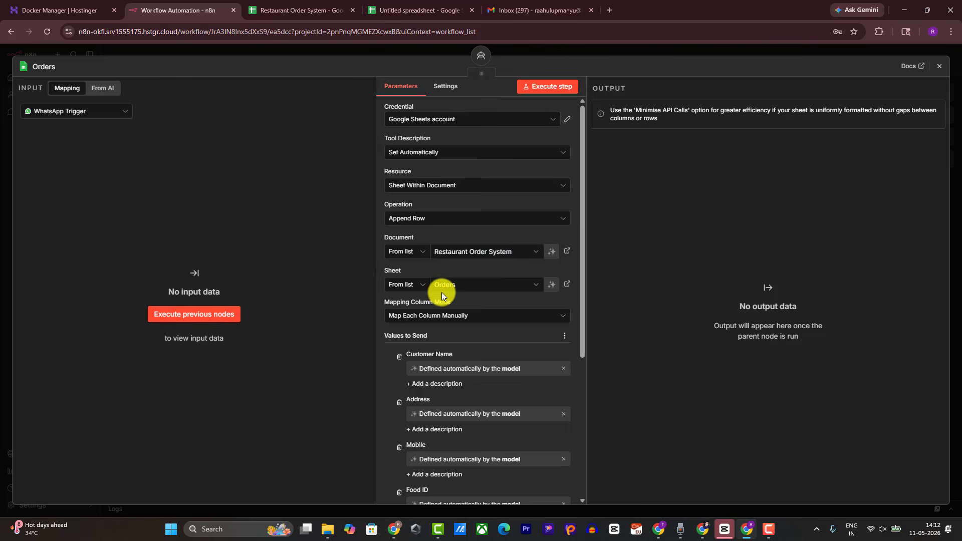
click(459, 287)
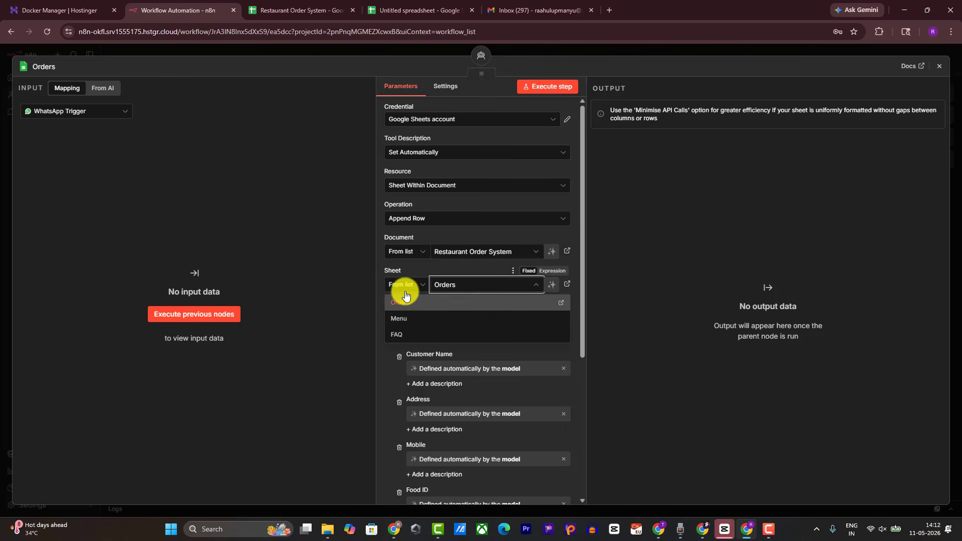
click(364, 299)
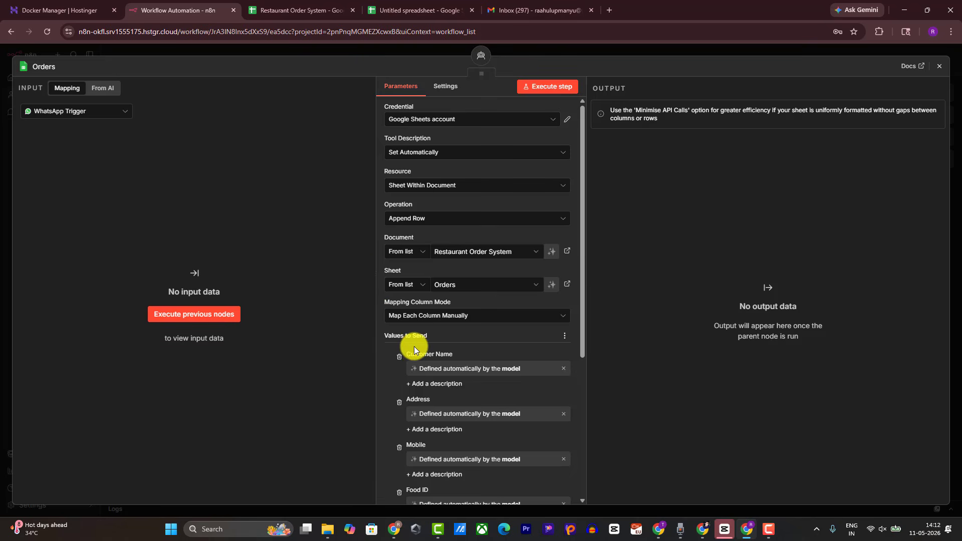
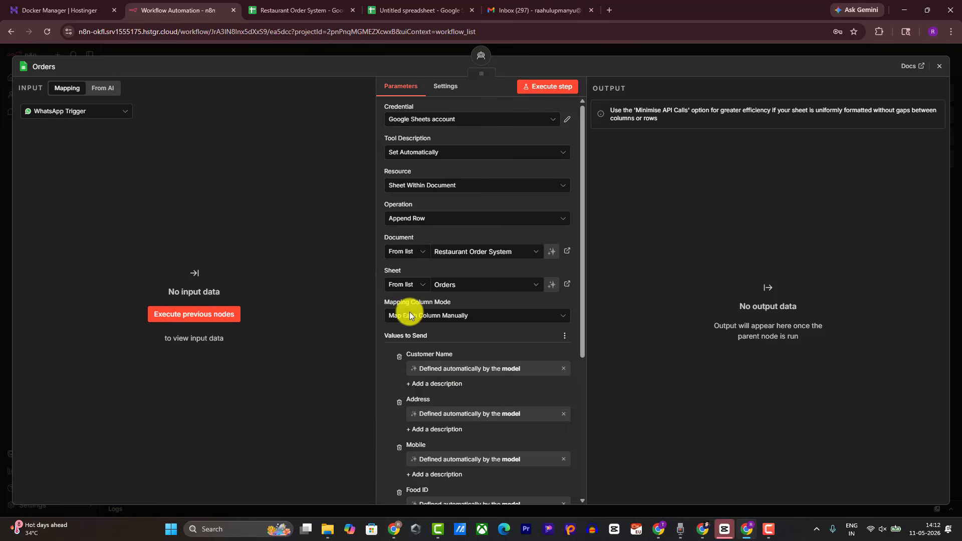
Review the Orders tool parameters and close its panel to return to the Food24 canvas.
scroll(532, 413, down, 5)
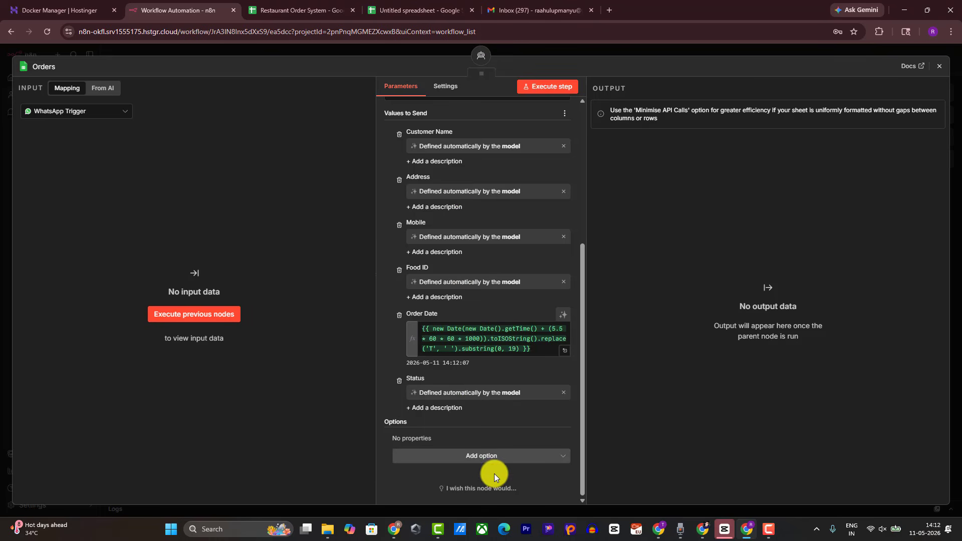
scroll(494, 475, up, 5)
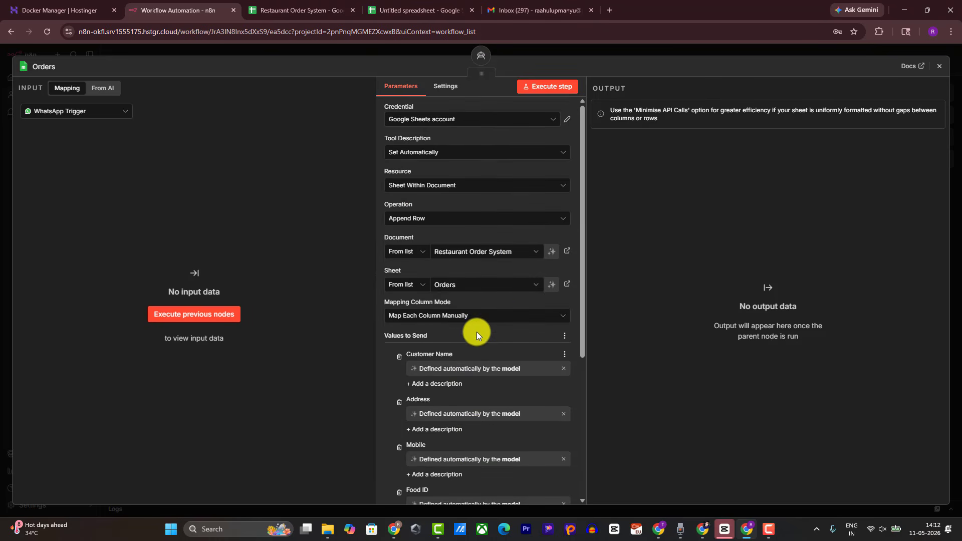
click(939, 65)
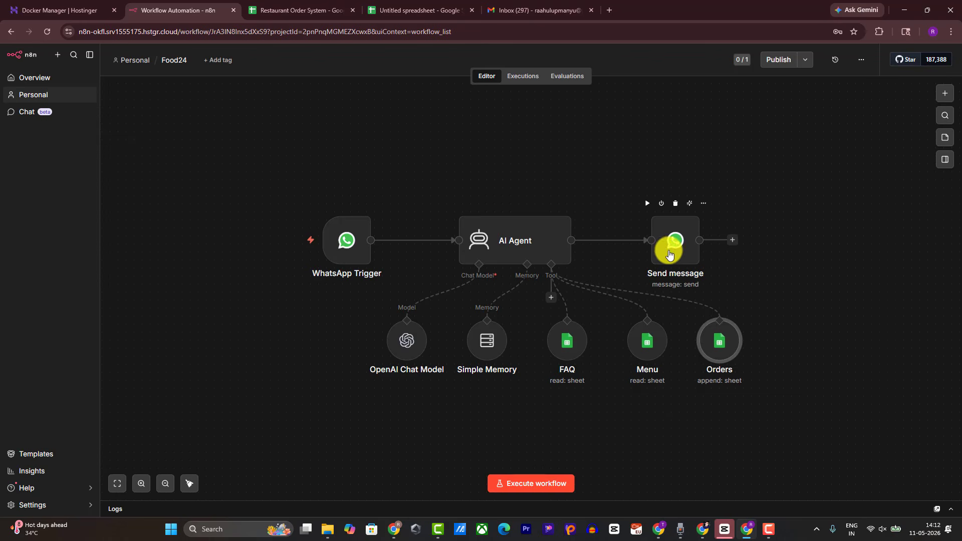
Set the Send message node's credential to the existing WhatsApp account.
double_click(680, 248)
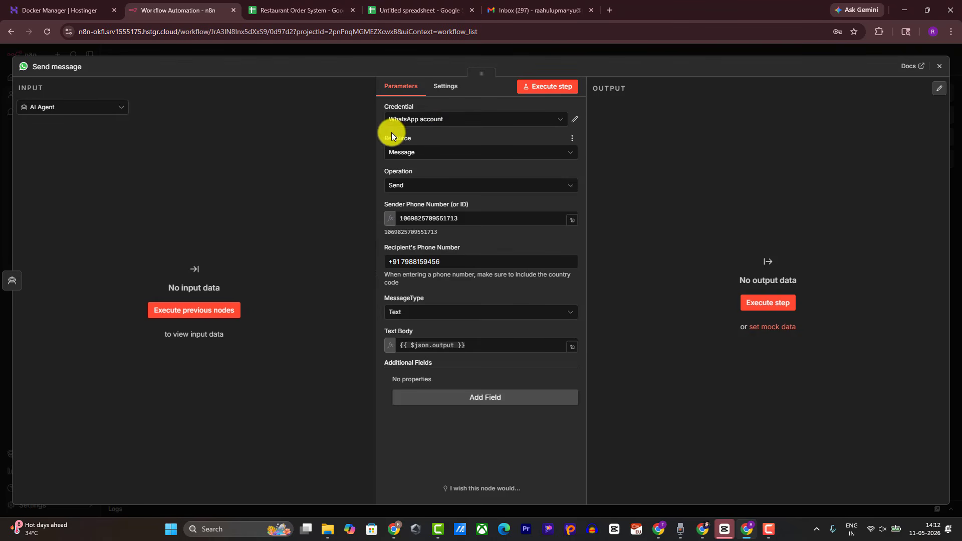
click(405, 116)
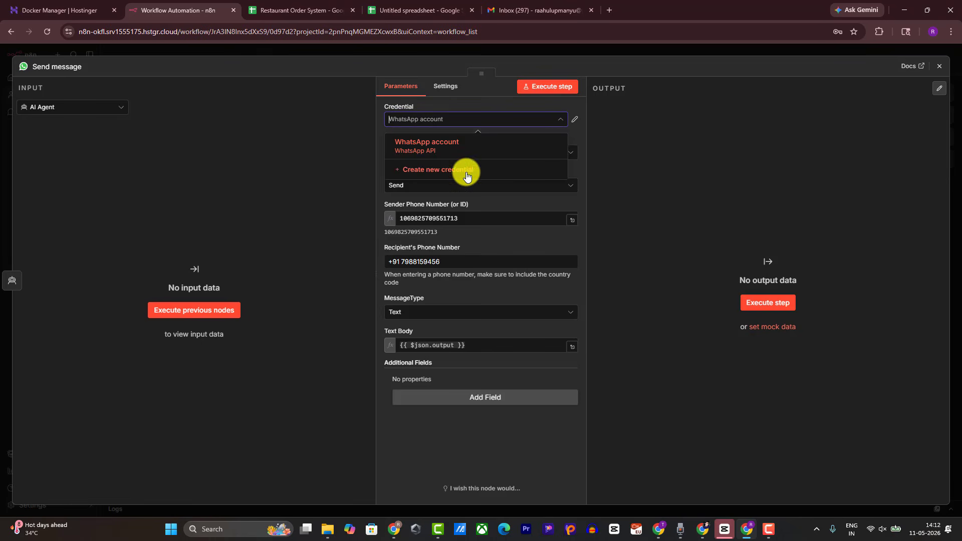
click(511, 146)
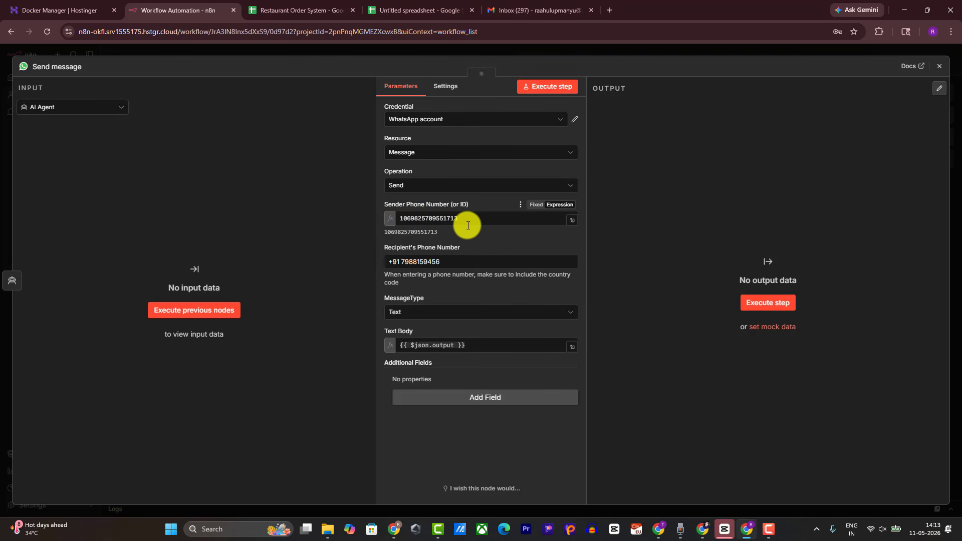
Inspect the WhatsApp account credential, then open the WhatsApp Trigger node's settings.
click(574, 118)
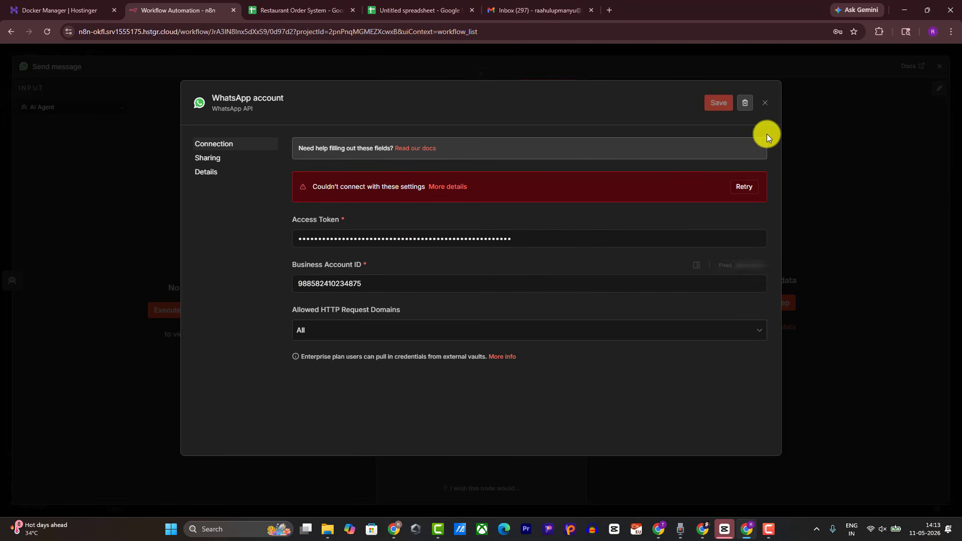
click(767, 103)
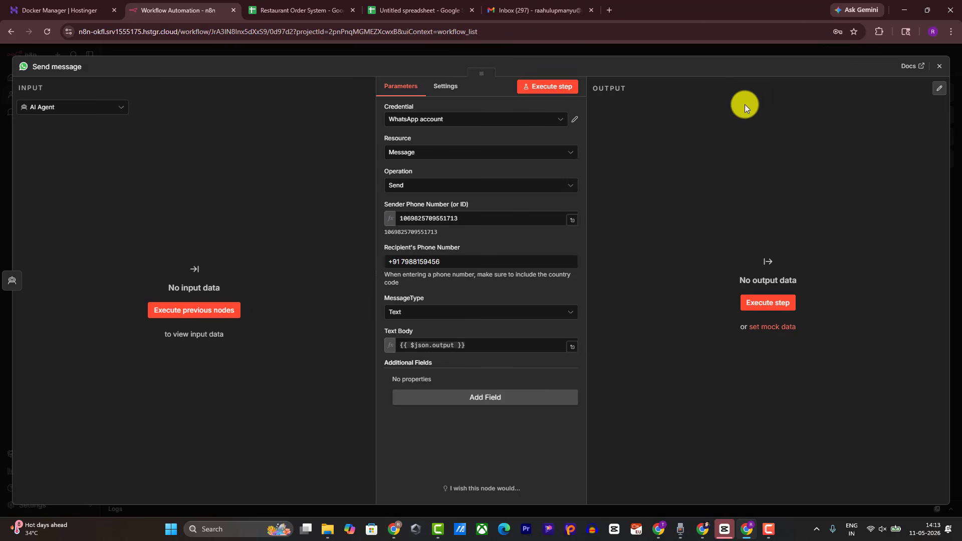
click(940, 67)
double_click(344, 243)
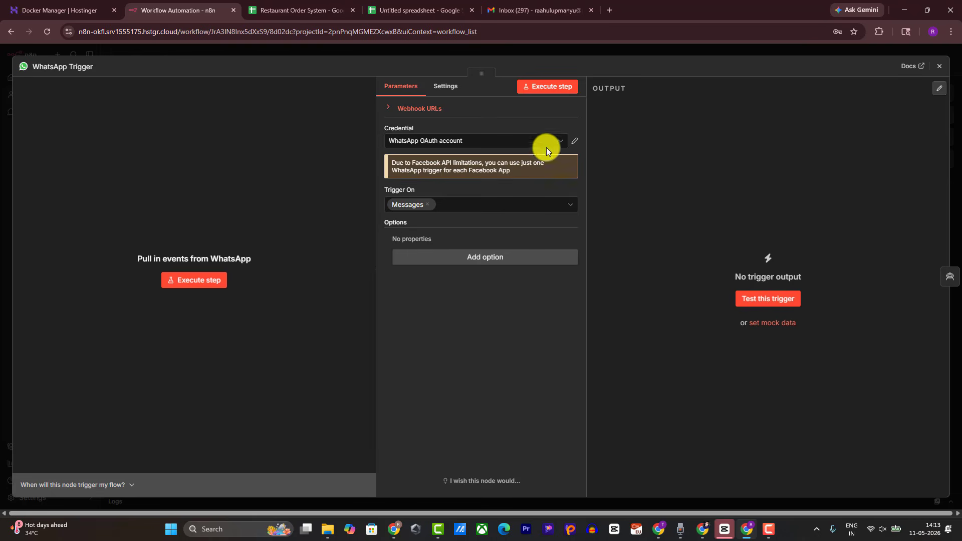
Check the trigger's WhatsApp OAuth account credential and close the WhatsApp Trigger node.
click(574, 141)
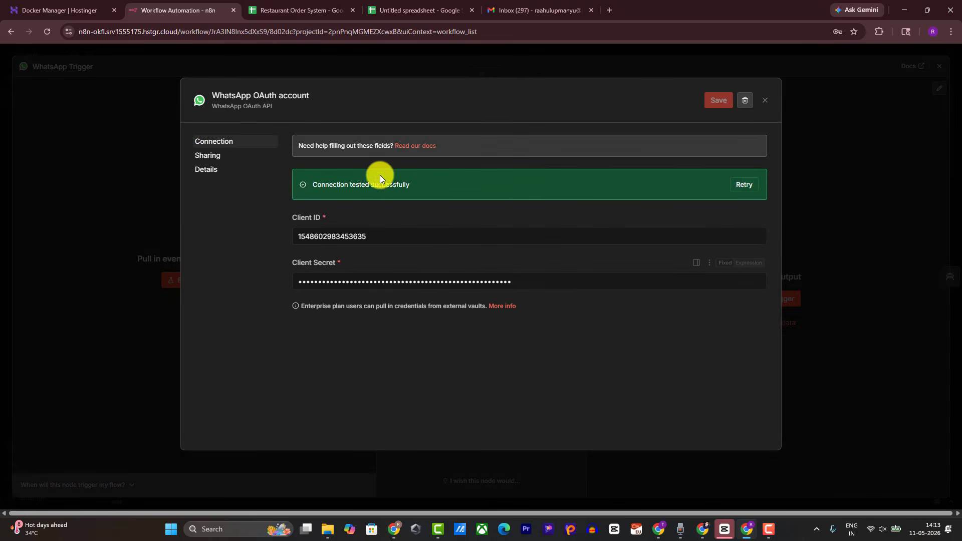
click(762, 105)
click(939, 66)
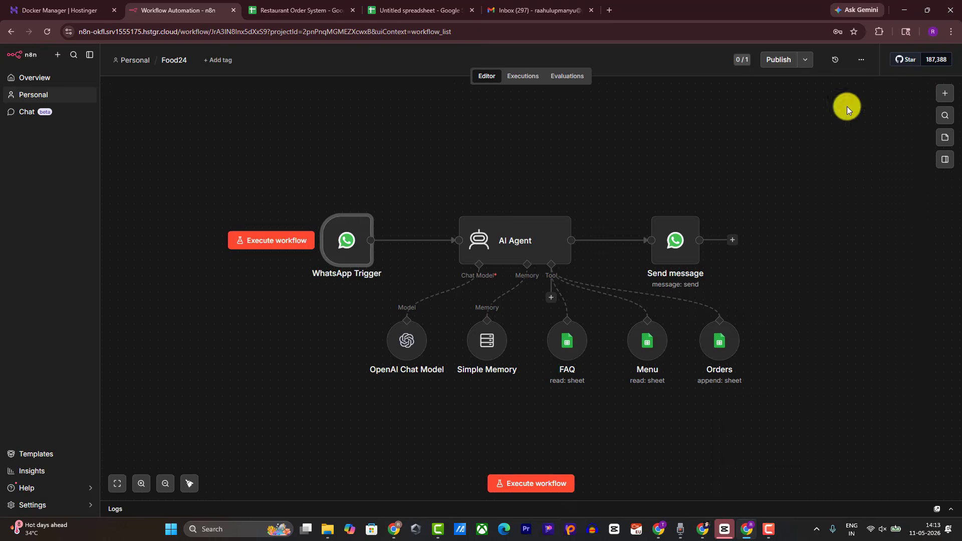
Inspect the failing credential on Send message and start a new WhatsApp account credential instead.
double_click(676, 249)
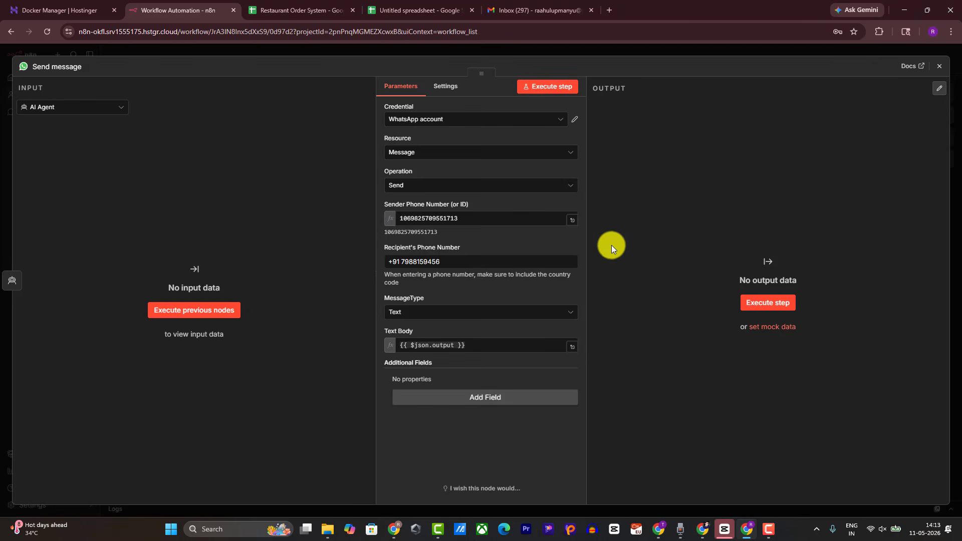
click(577, 122)
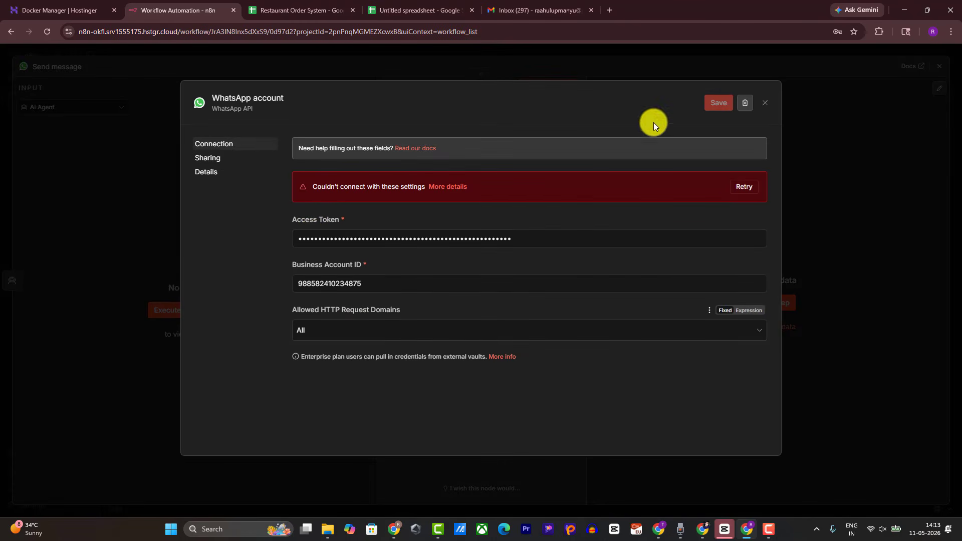
click(769, 105)
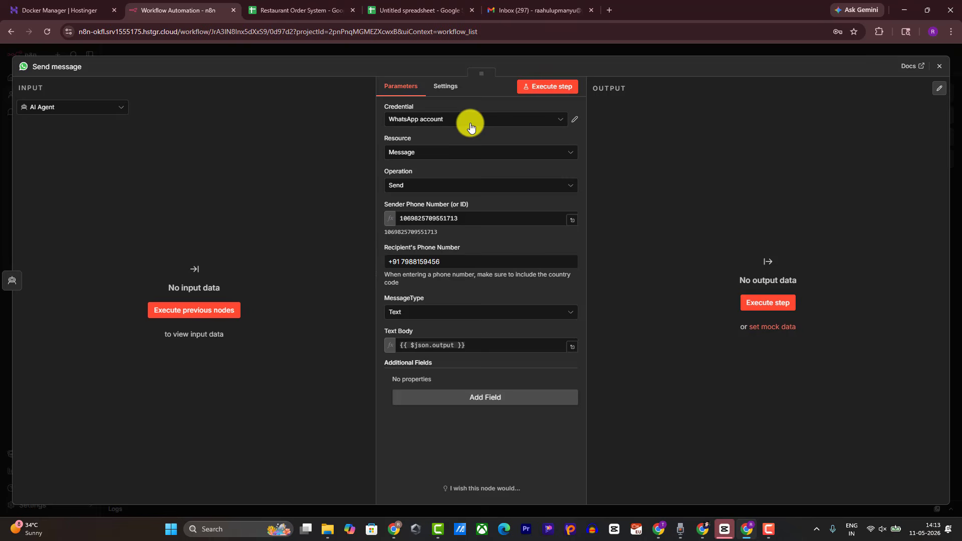
click(521, 120)
click(462, 173)
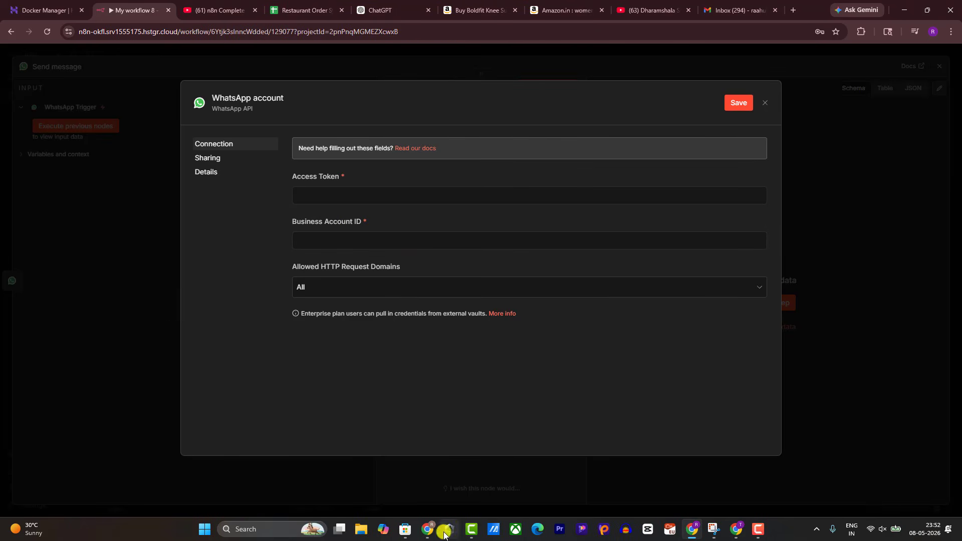
Generate a temporary access token in Meta's WhatsApp API Setup, granting the Test WhatsApp Business Account.
click(428, 529)
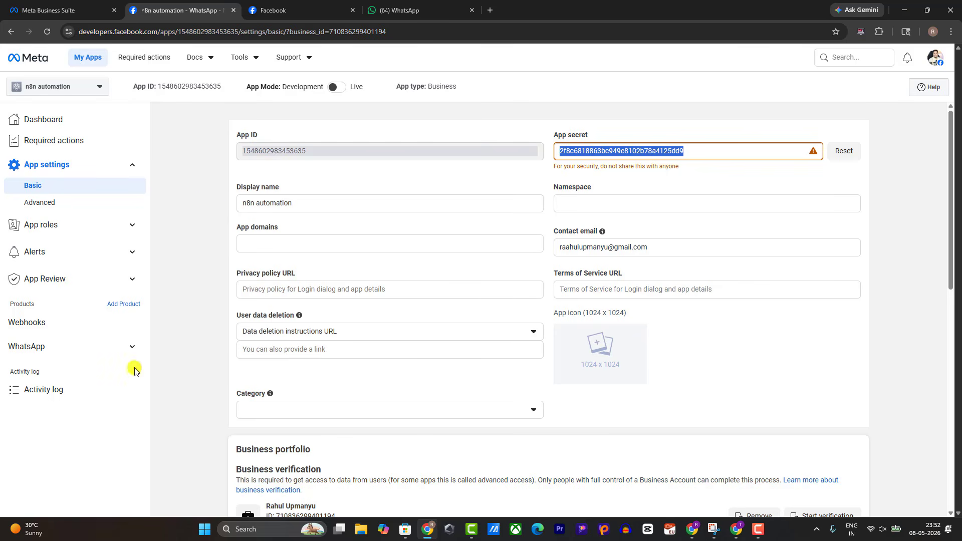
click(137, 349)
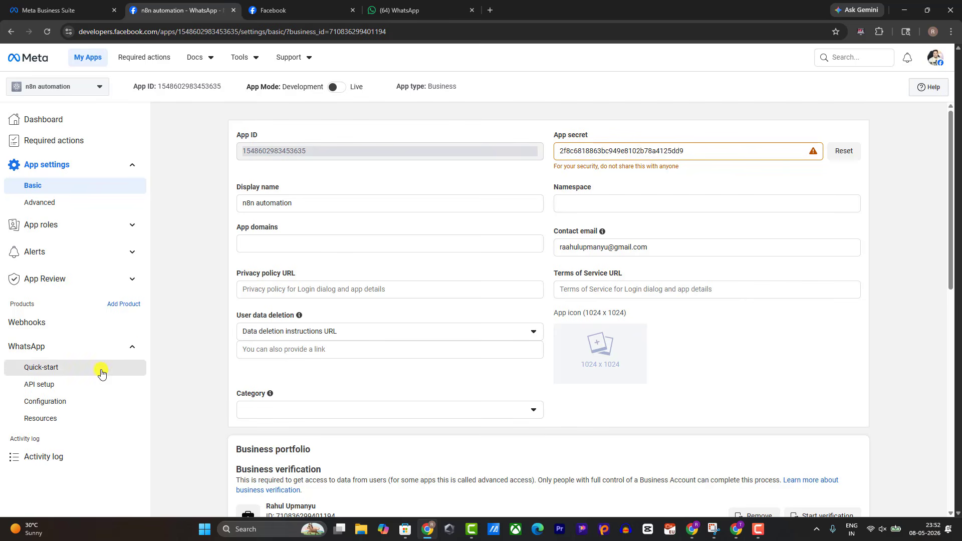
click(59, 386)
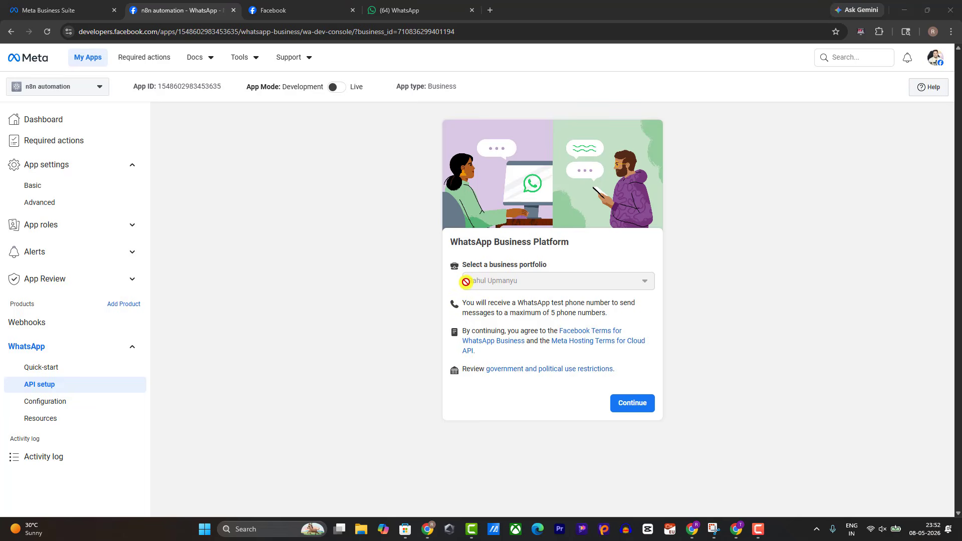
click(621, 404)
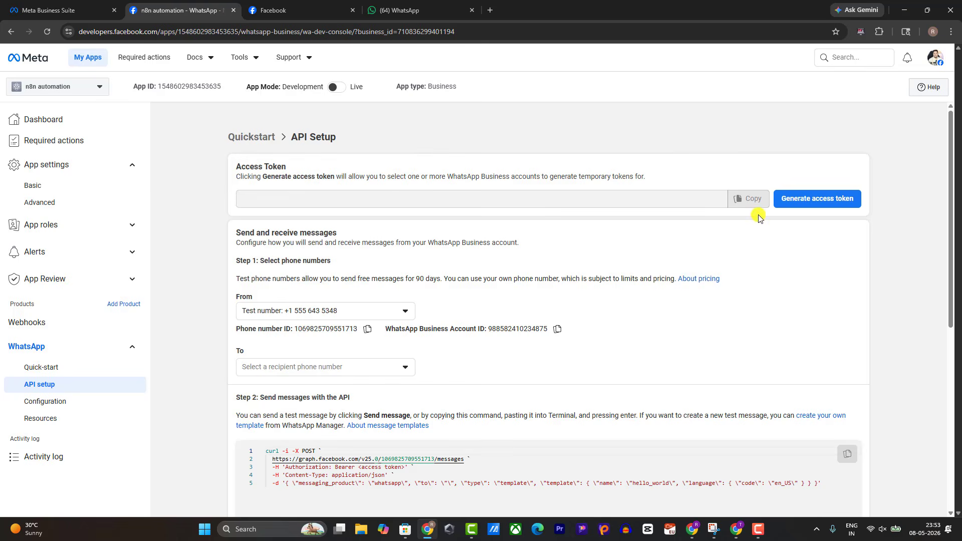
click(806, 200)
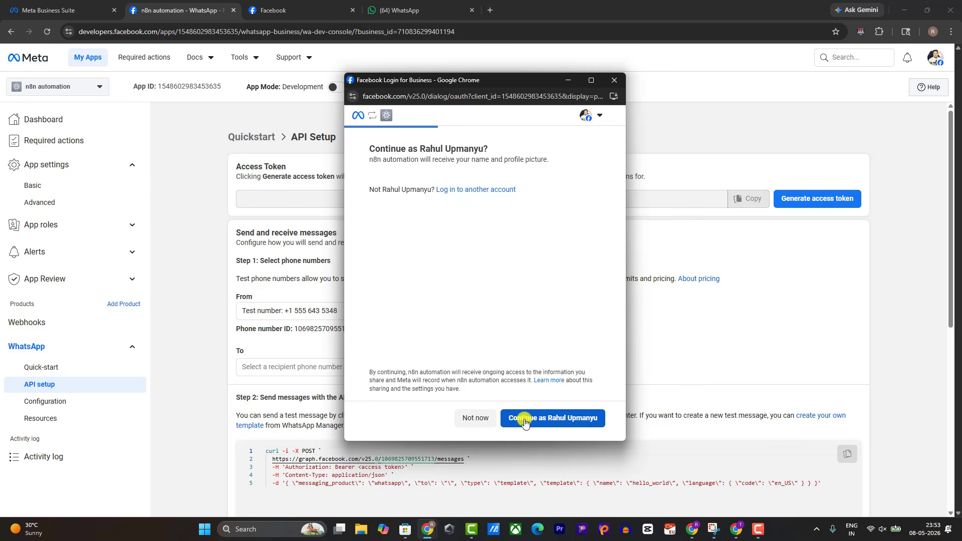
click(525, 420)
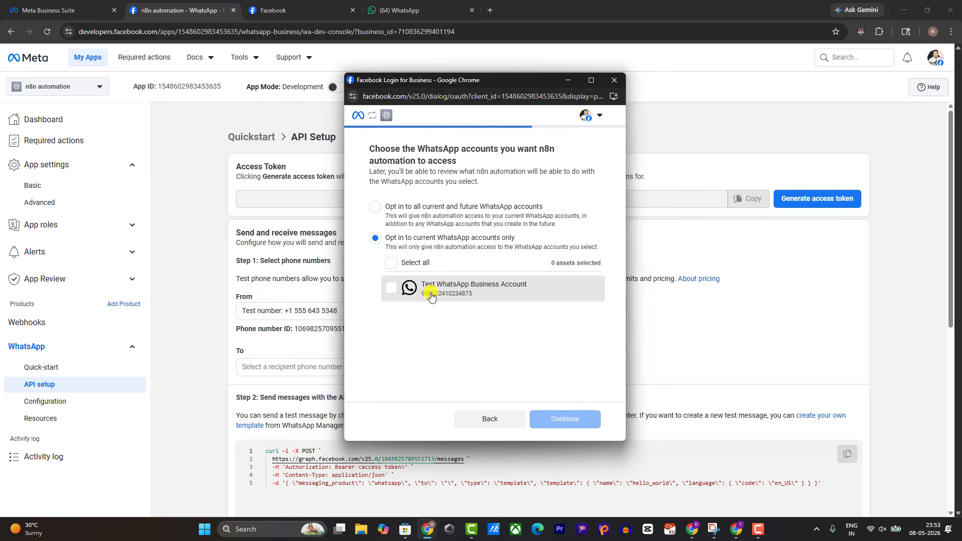
click(391, 288)
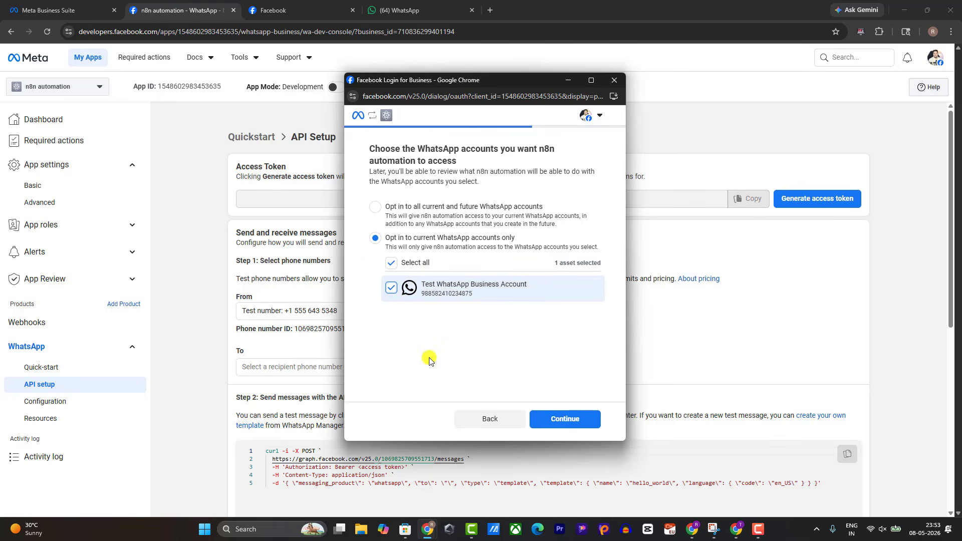
click(542, 422)
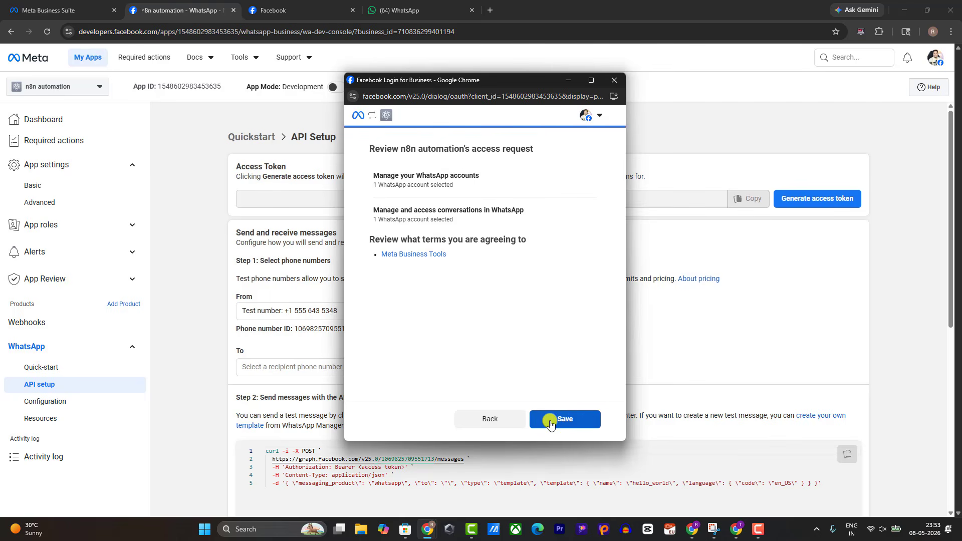
click(551, 423)
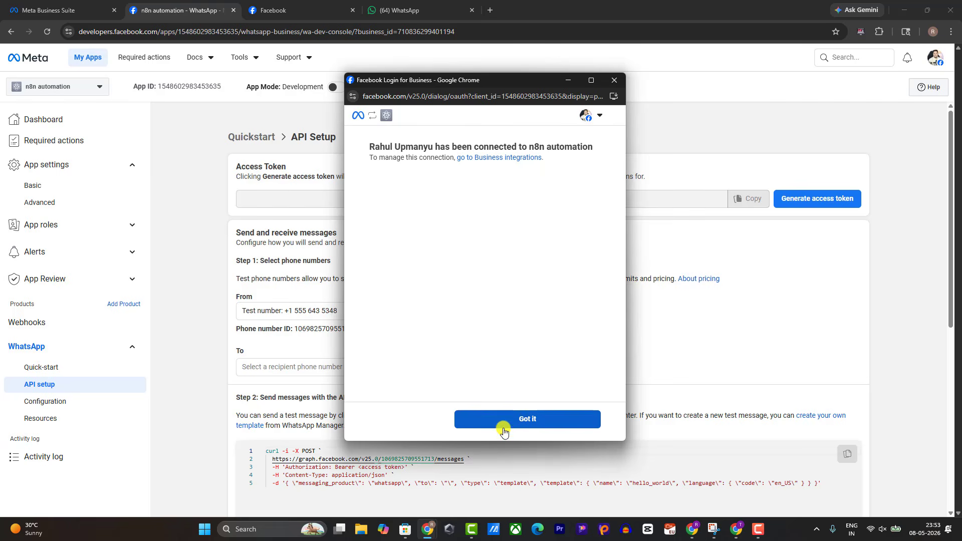
click(504, 419)
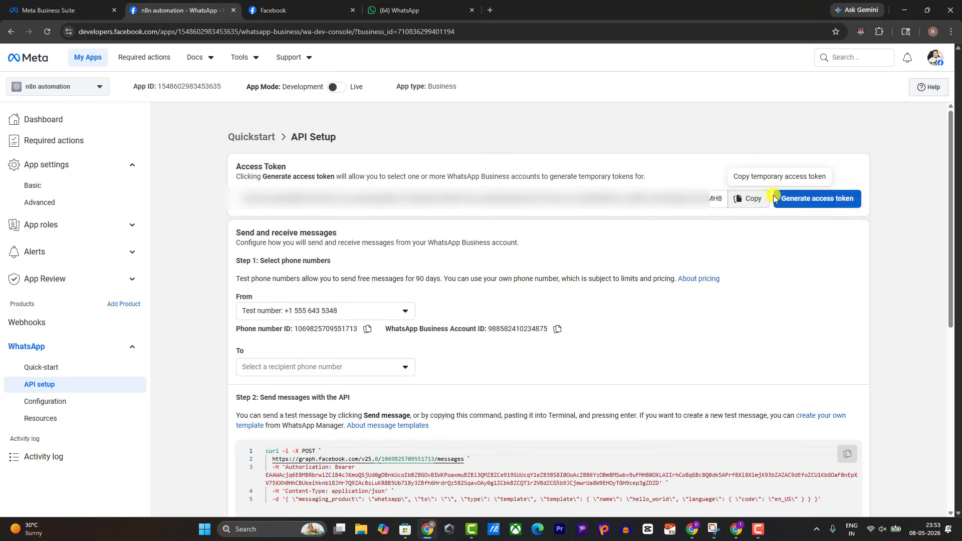
Copy the token into the n8n credential's Access Token field.
click(747, 199)
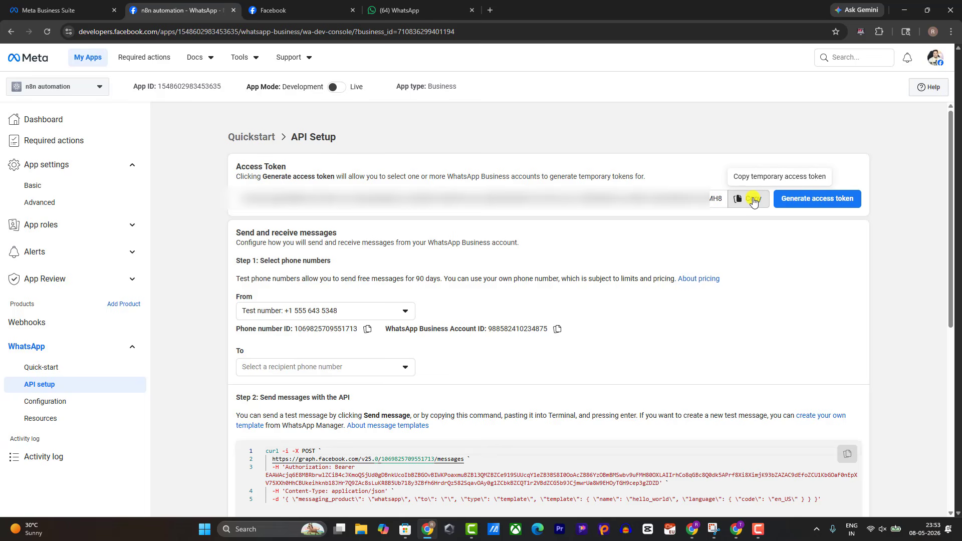
key(alt+Tab)
click(306, 195)
key(ctrl+v)
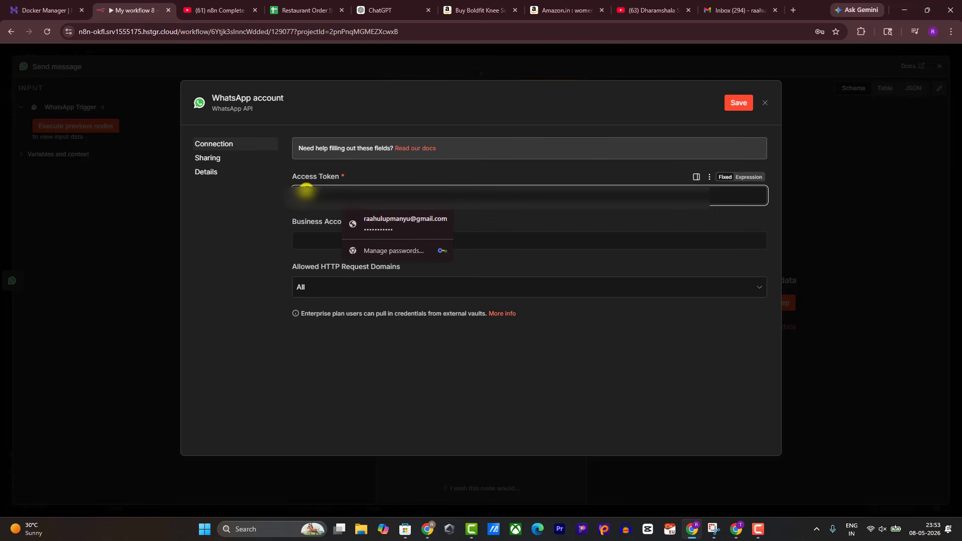
key(ctrl+v)
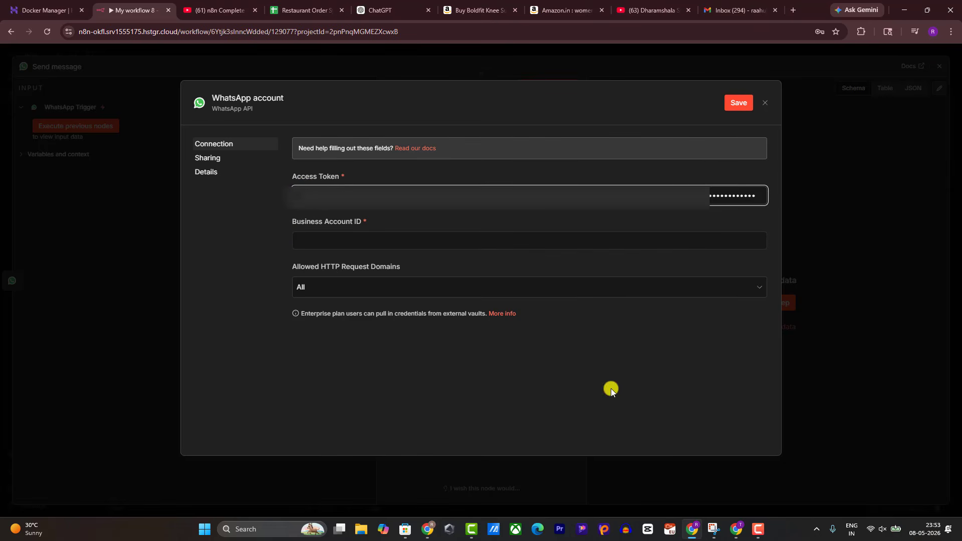
click(427, 529)
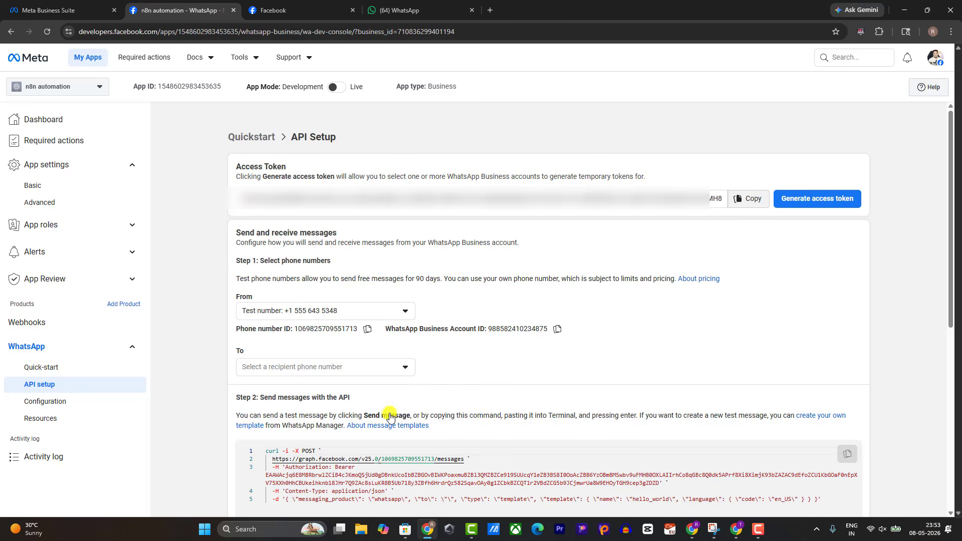
Add an India +91 recipient phone number to the test number list and request a code.
click(277, 314)
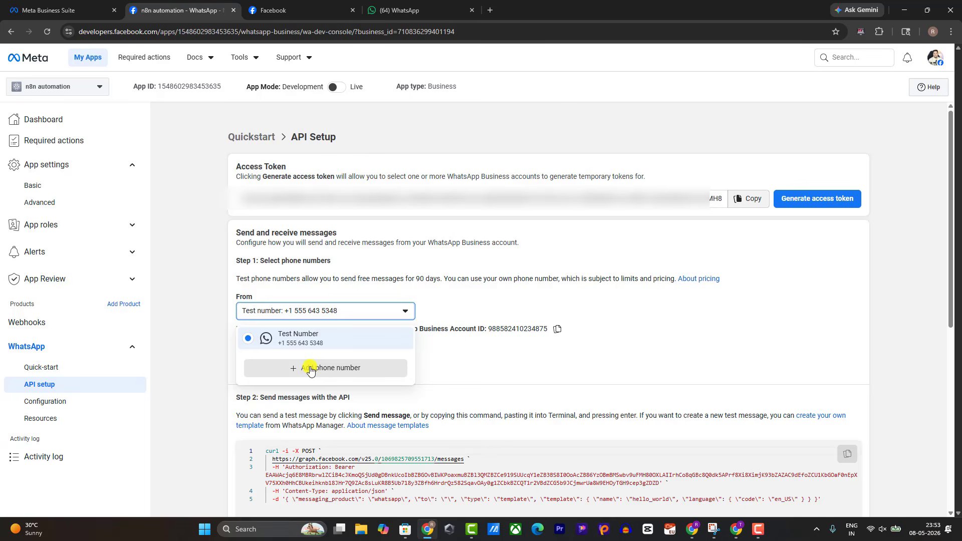
click(464, 357)
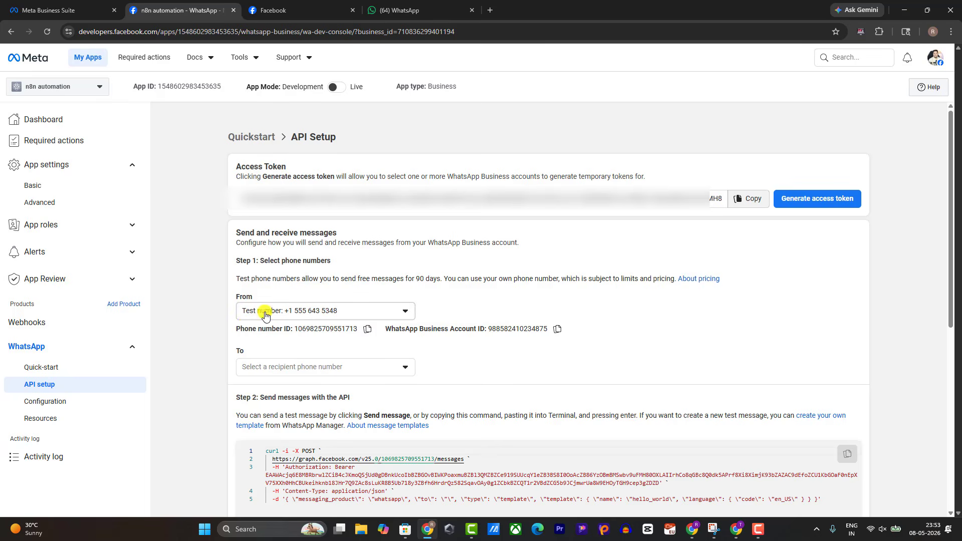
click(260, 368)
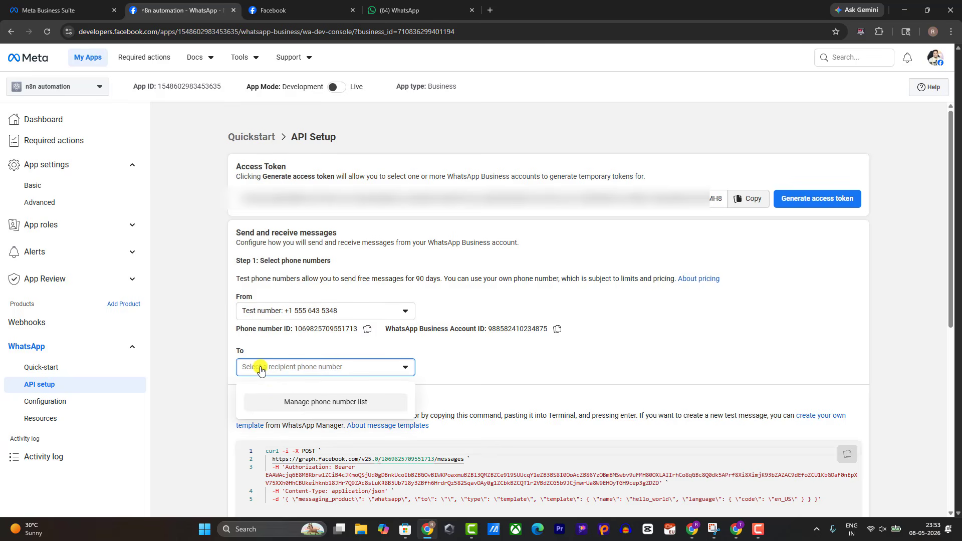
click(293, 404)
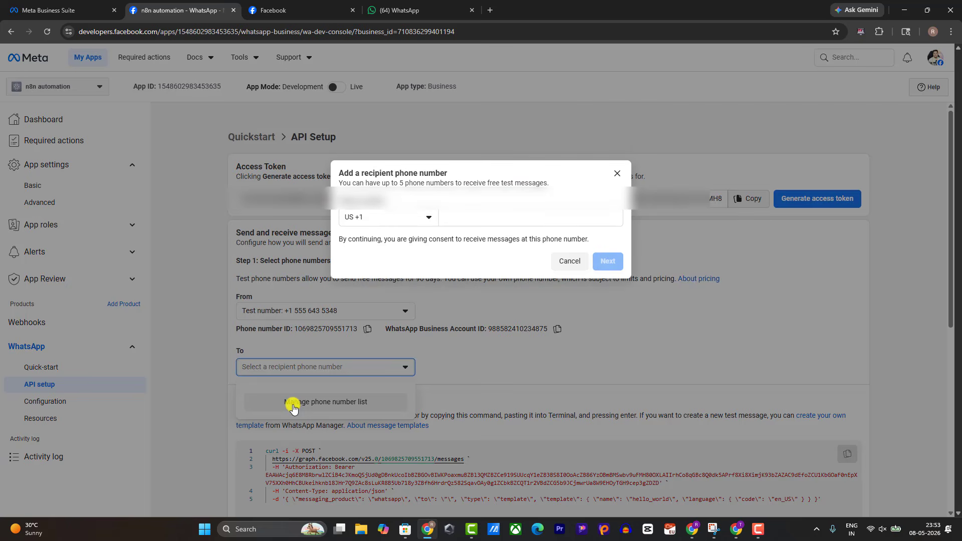
click(393, 225)
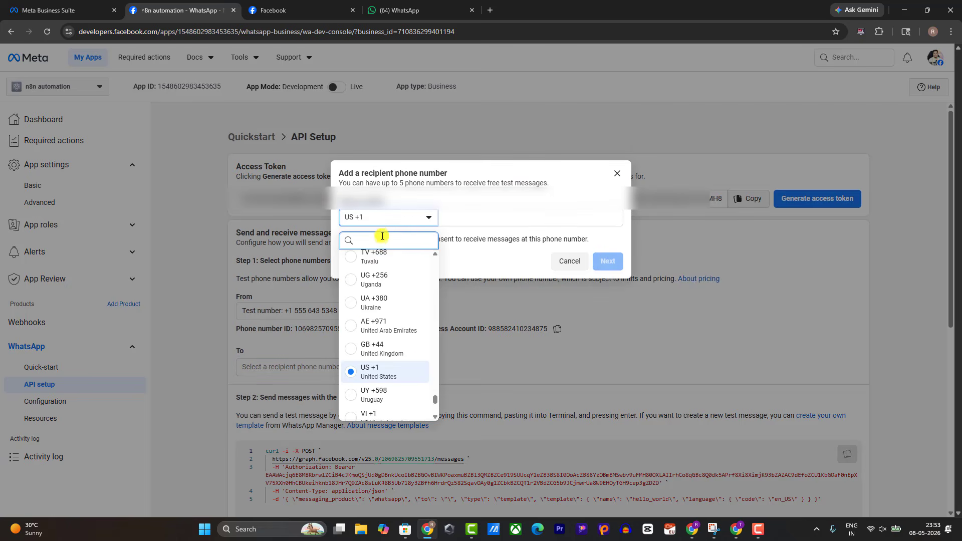
text(ind)
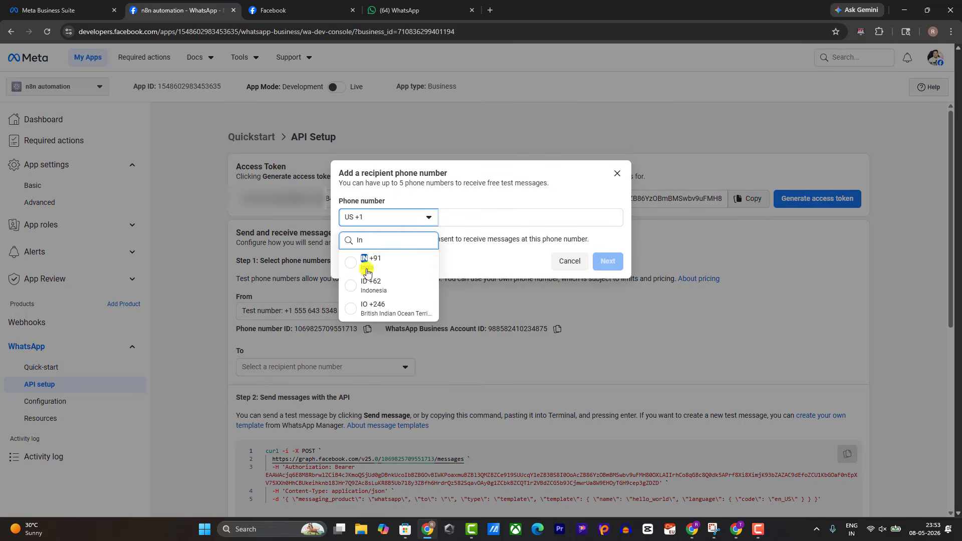
click(389, 256)
click(462, 221)
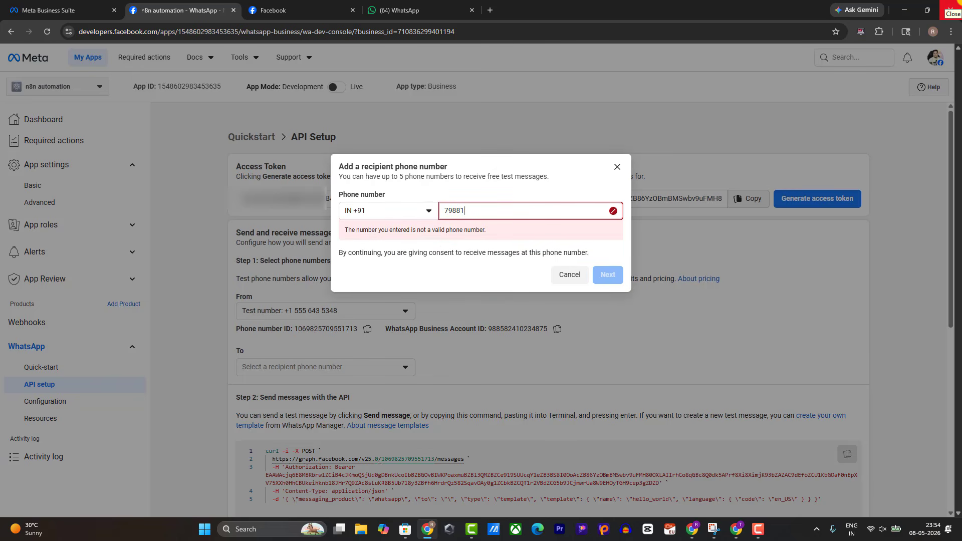
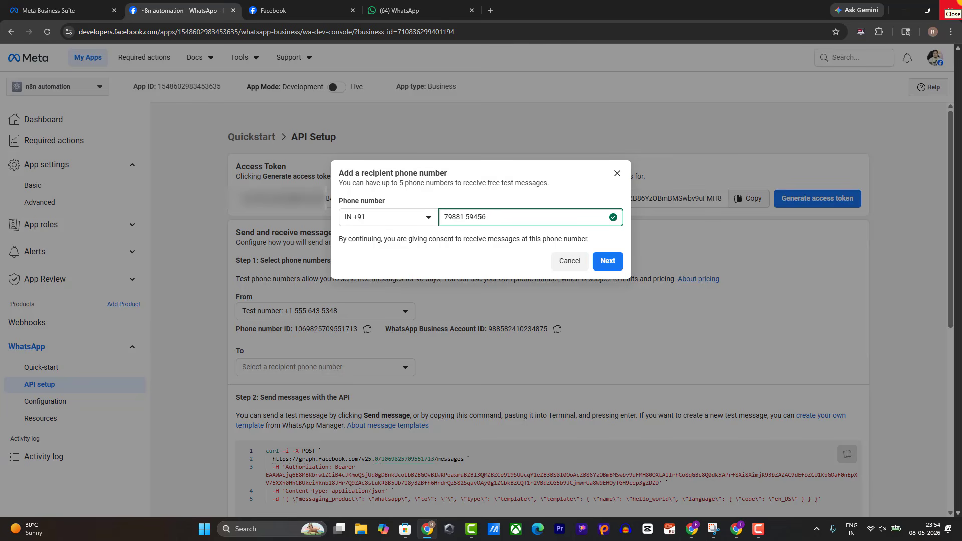
click(608, 261)
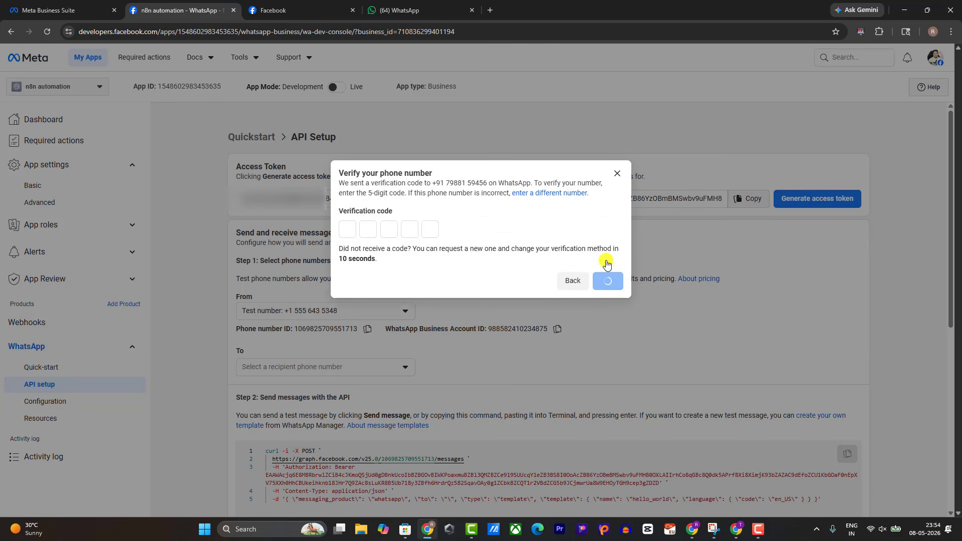
Verify the recipient number with the received code and copy the WhatsApp Business Account ID.
click(343, 228)
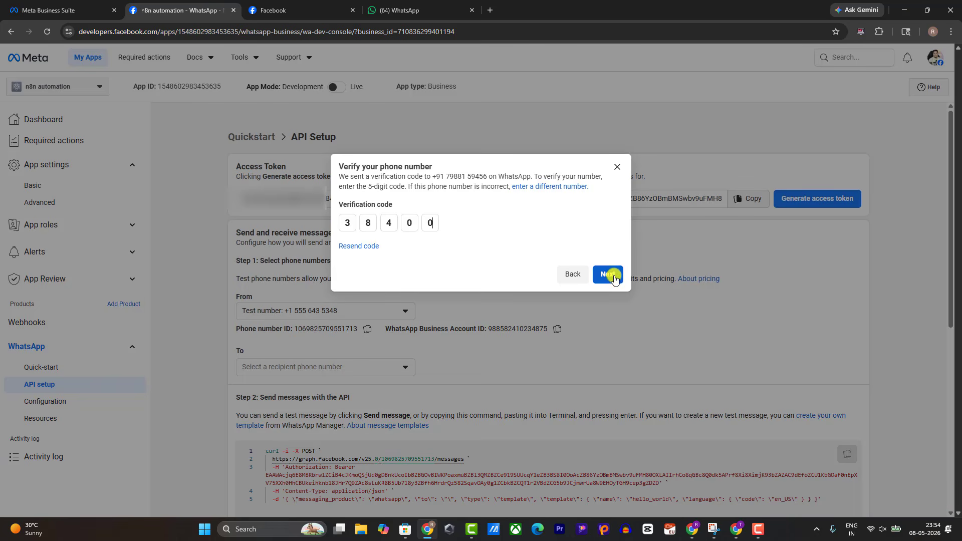
click(609, 274)
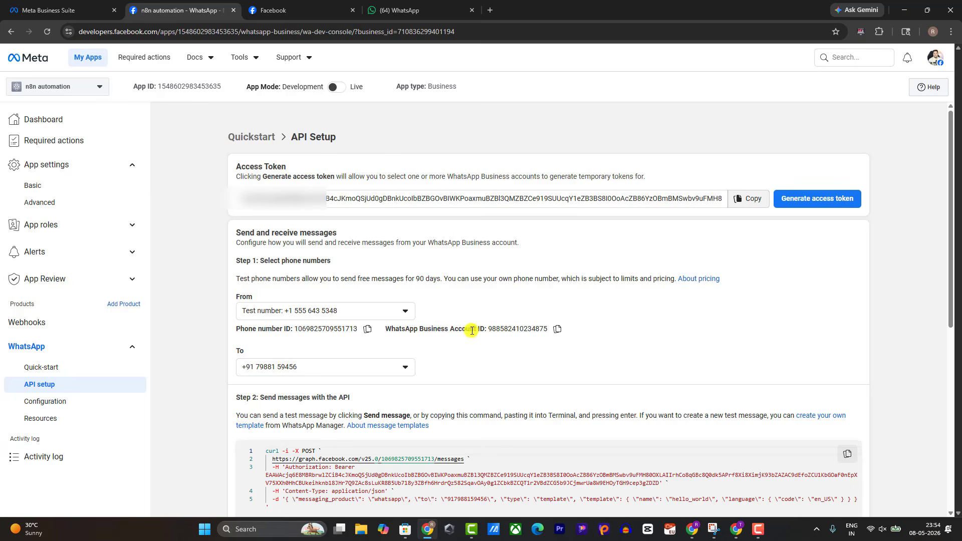
click(558, 331)
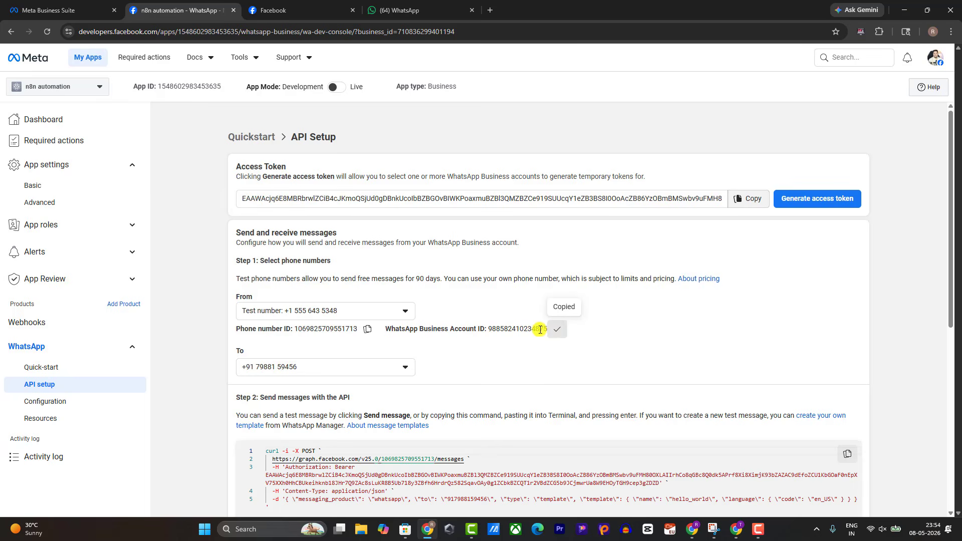
Paste the copied Business Account ID into the WhatsApp account credential and save it.
key(alt+Tab)
click(358, 240)
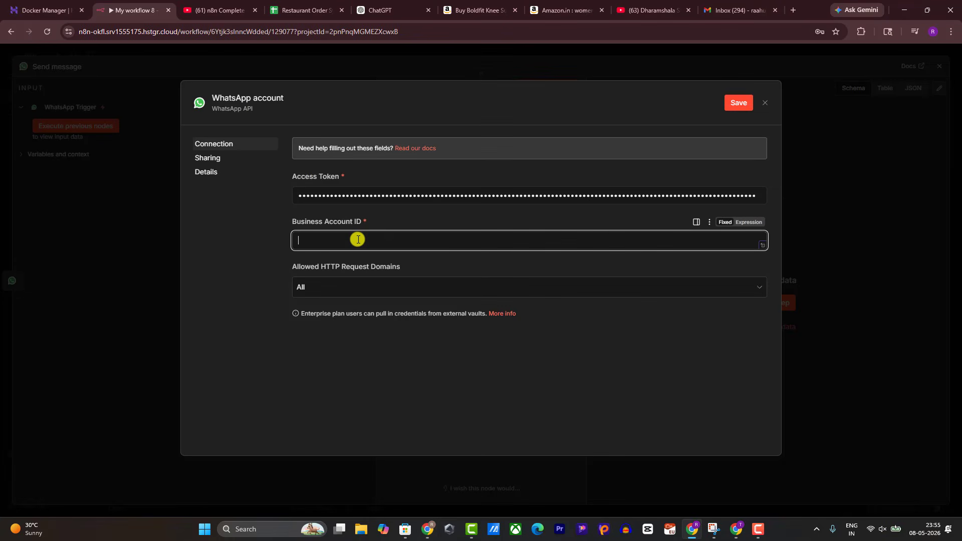
key(ctrl+v)
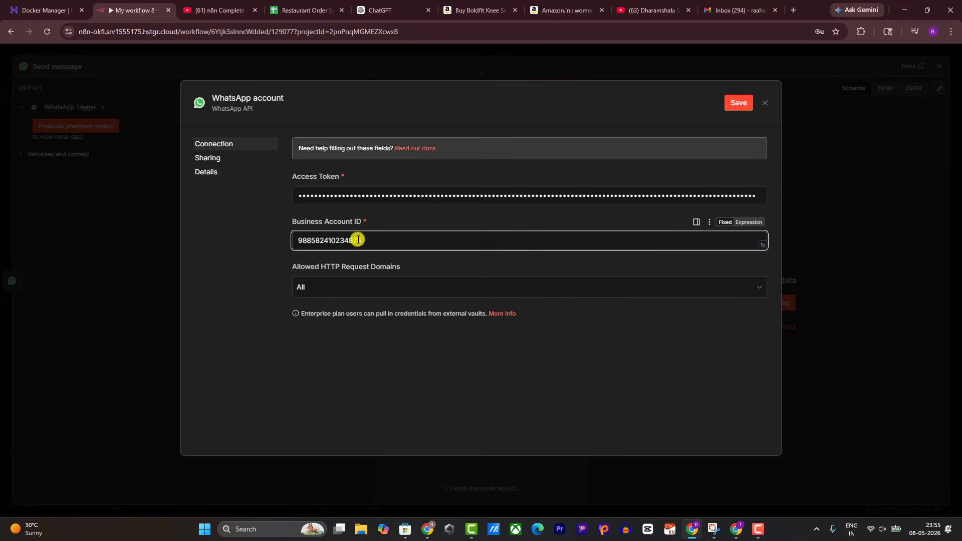
click(738, 105)
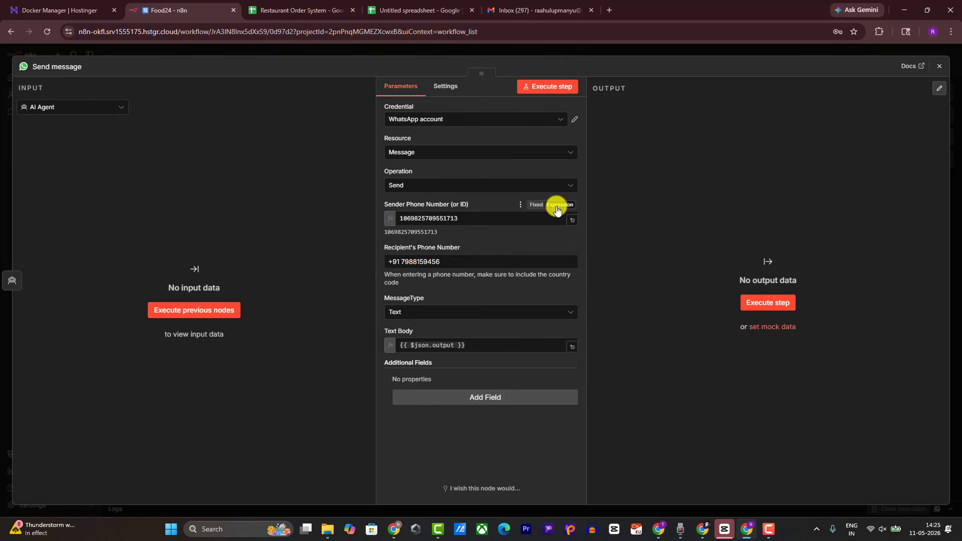
click(393, 530)
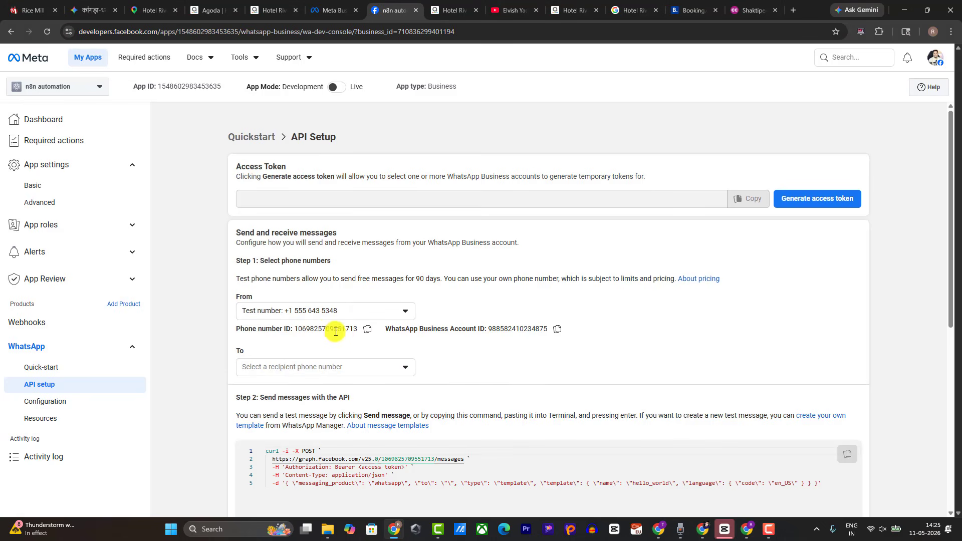
click(393, 530)
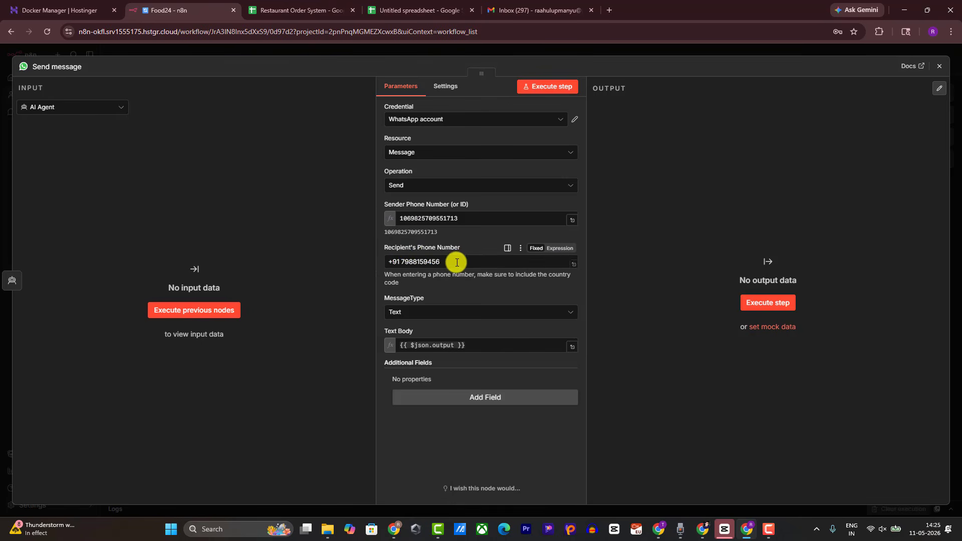
drag(424, 263, 396, 267)
drag(395, 264, 396, 258)
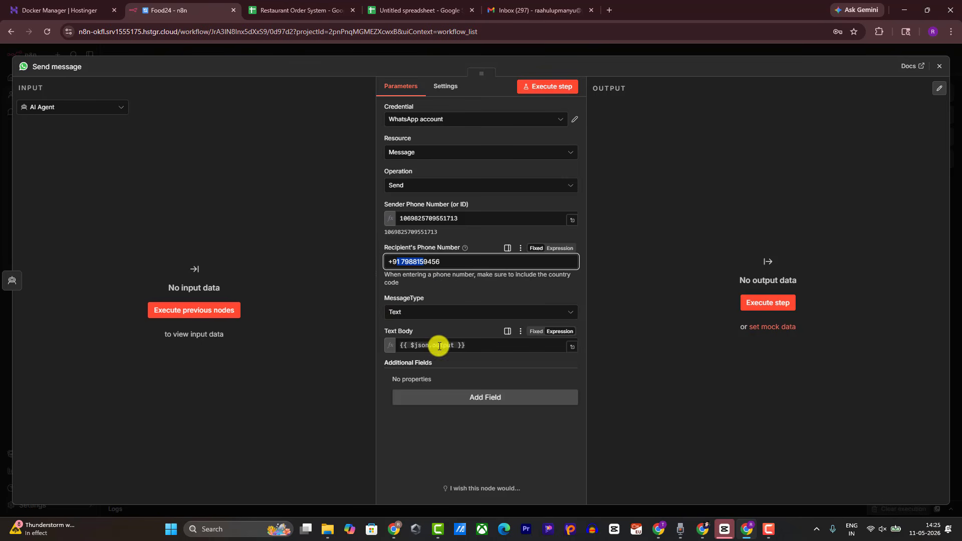
Publish the Food24 workflow with the default version name and dismiss the published notice.
click(940, 66)
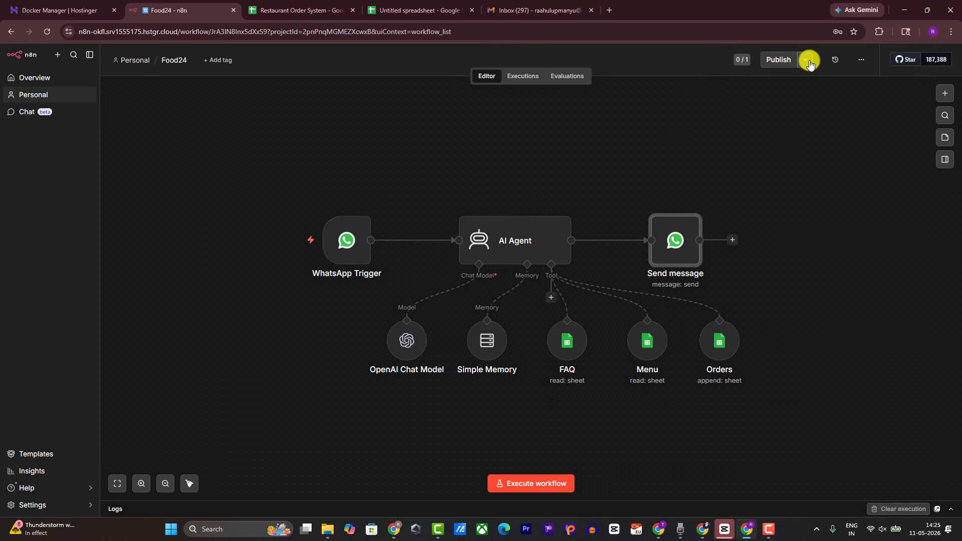
click(783, 59)
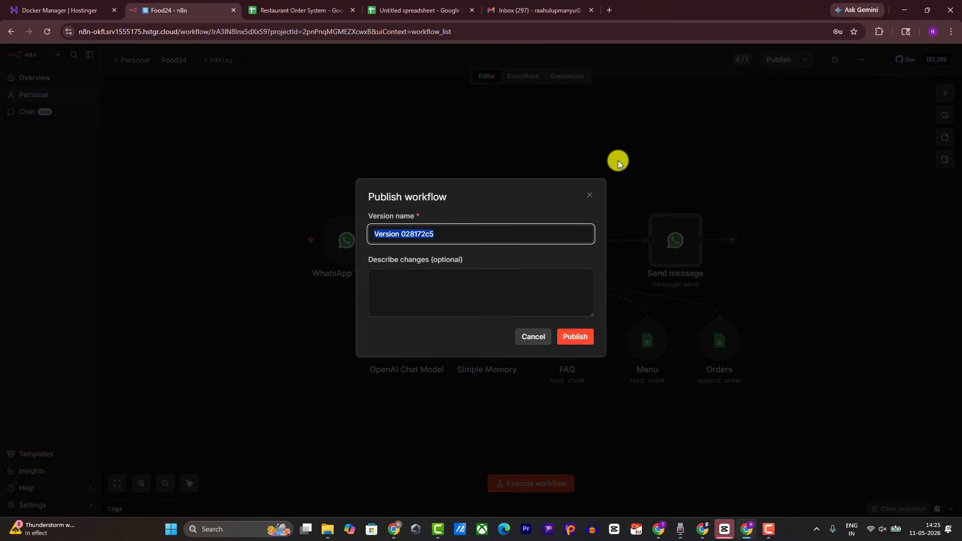
click(575, 334)
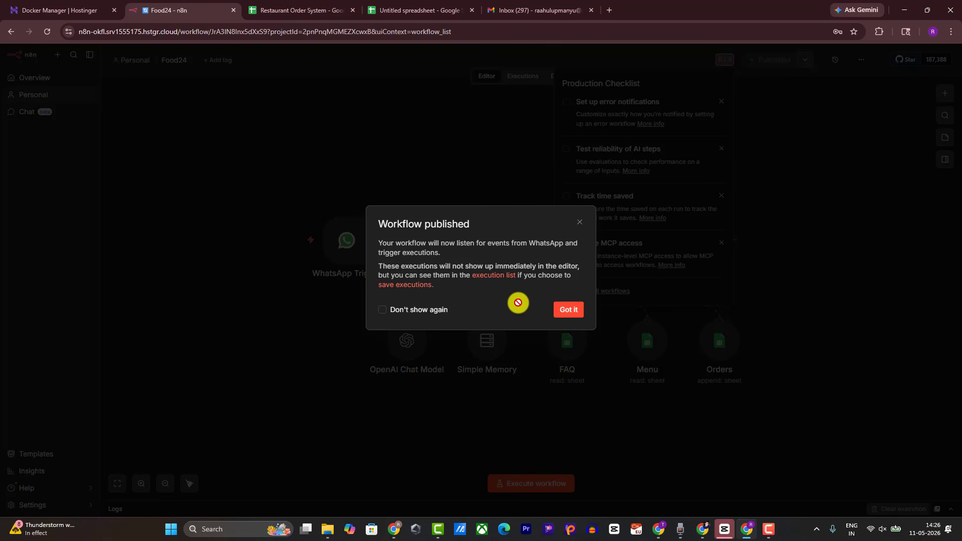
click(570, 315)
Load WhatsApp Web in a new browser tab and open the Food24 chat.
click(610, 7)
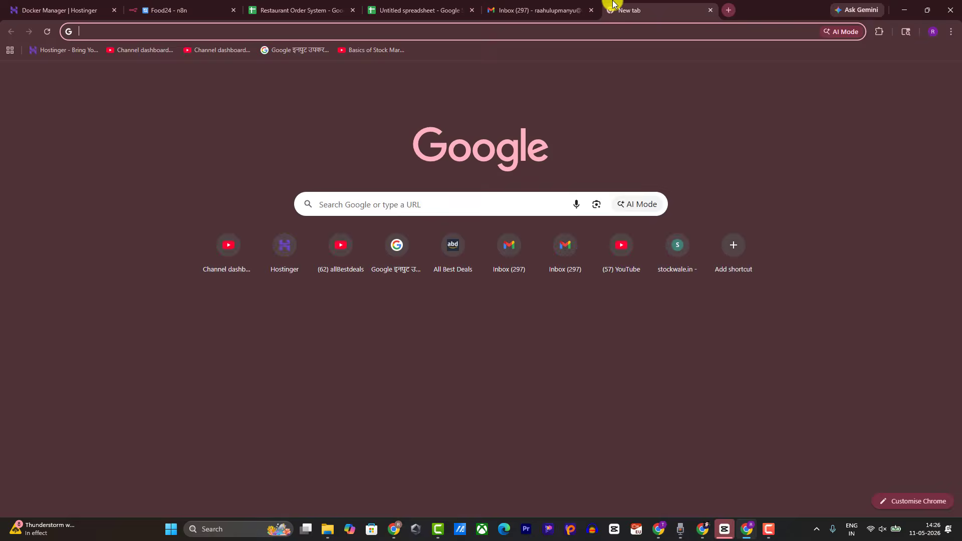
key(Down)
click(396, 530)
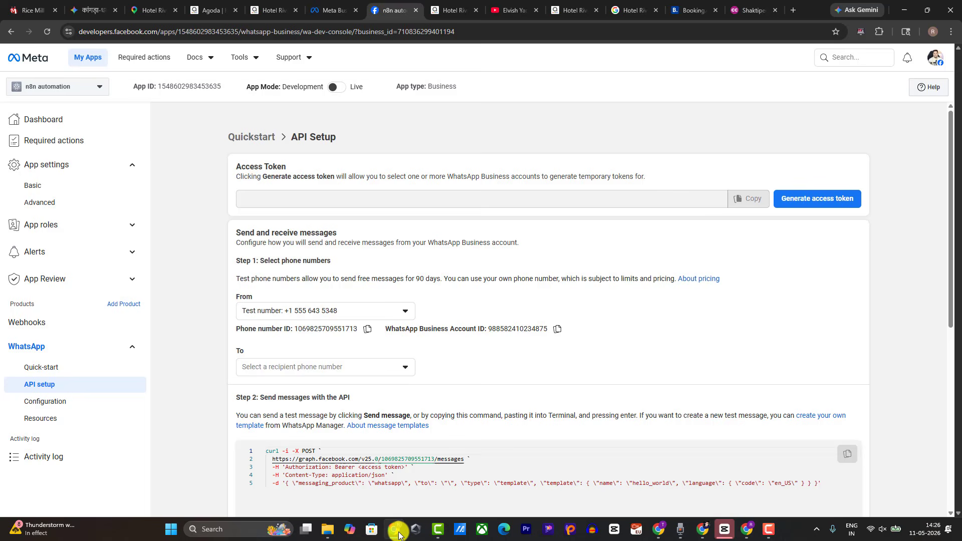
click(793, 10)
text(we)
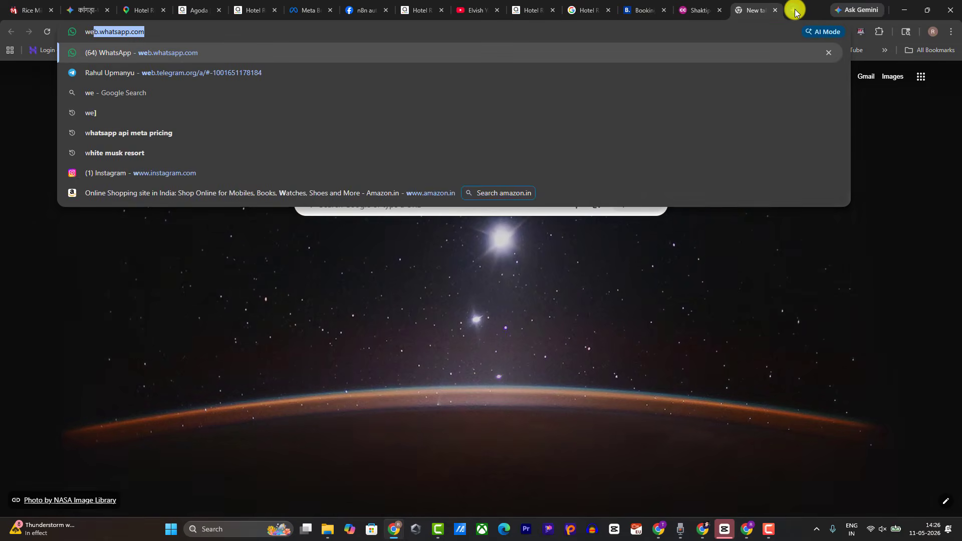
key(Return)
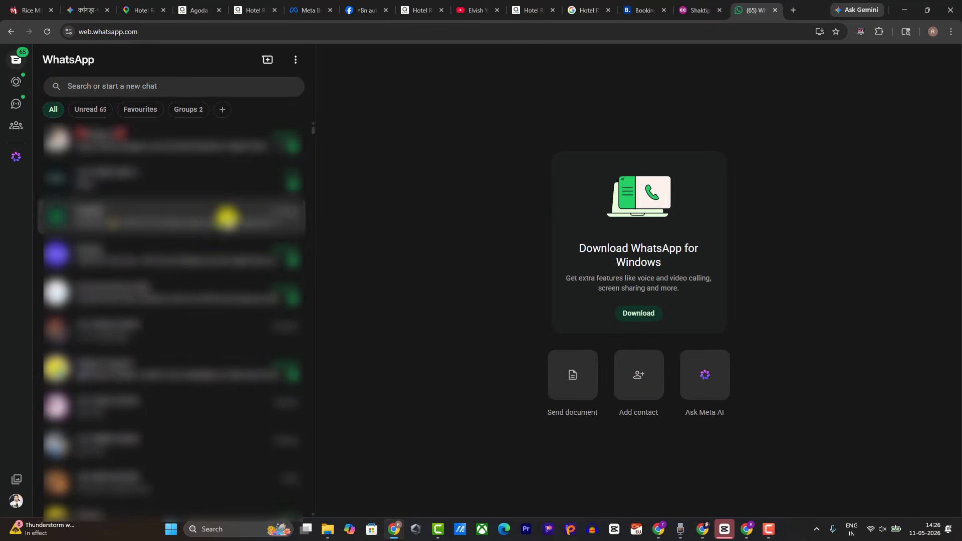
click(160, 217)
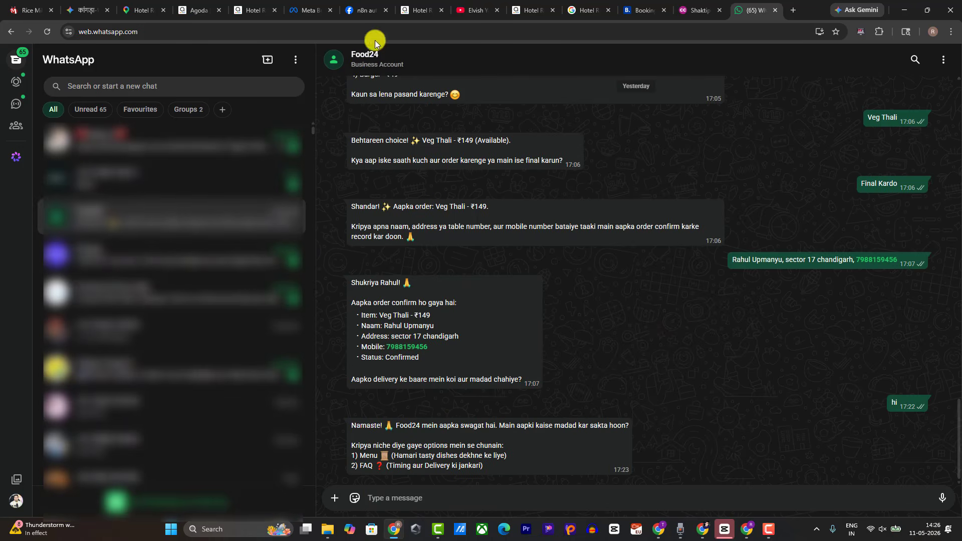
Send the test message 'hi' to the Food24 chat.
click(365, 10)
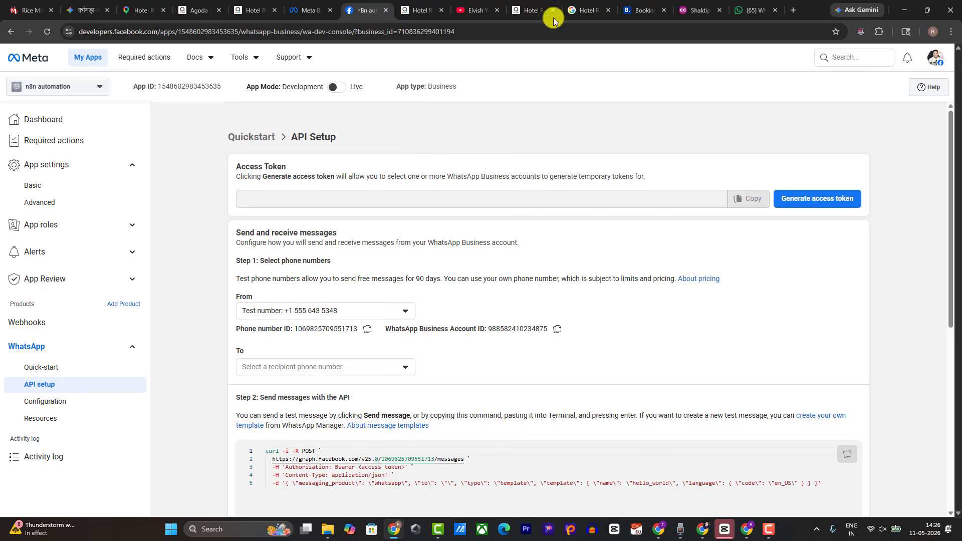
click(744, 8)
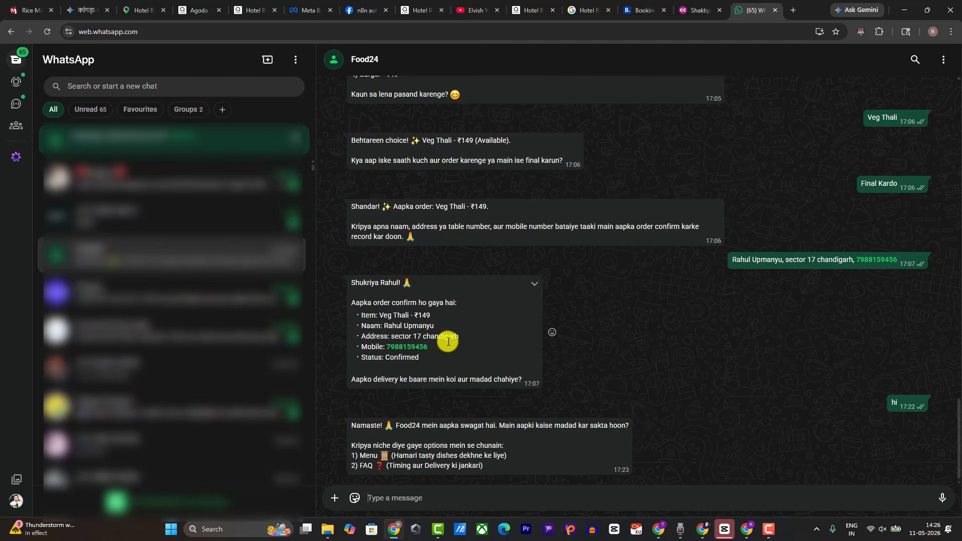
click(432, 492)
text(hi)
key(Return)
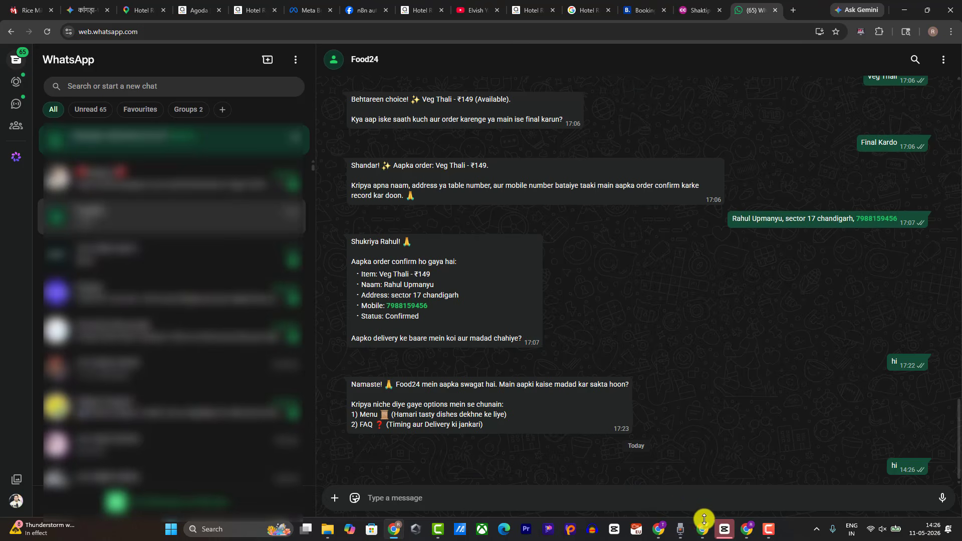
click(746, 529)
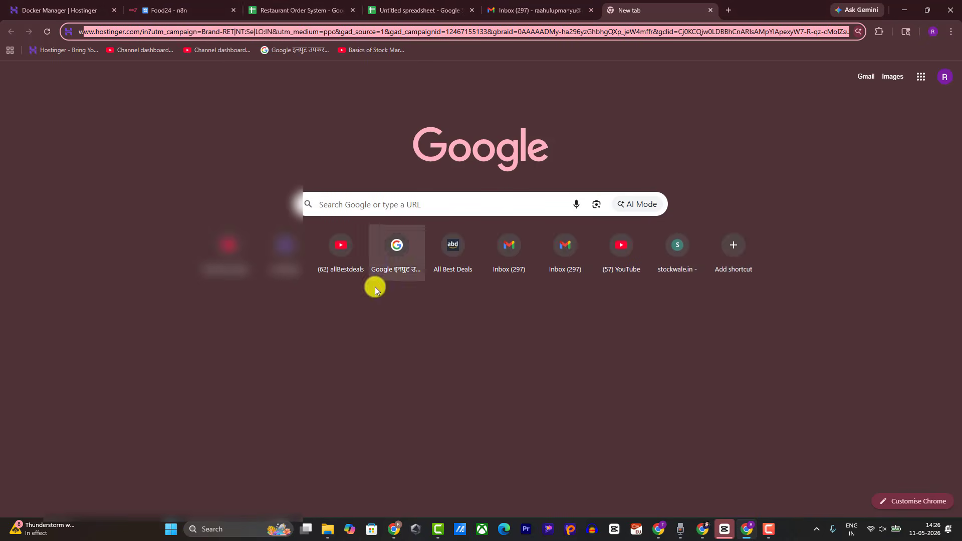
Run a test of the Food24 workflow and select the webhook subscription error message.
click(181, 10)
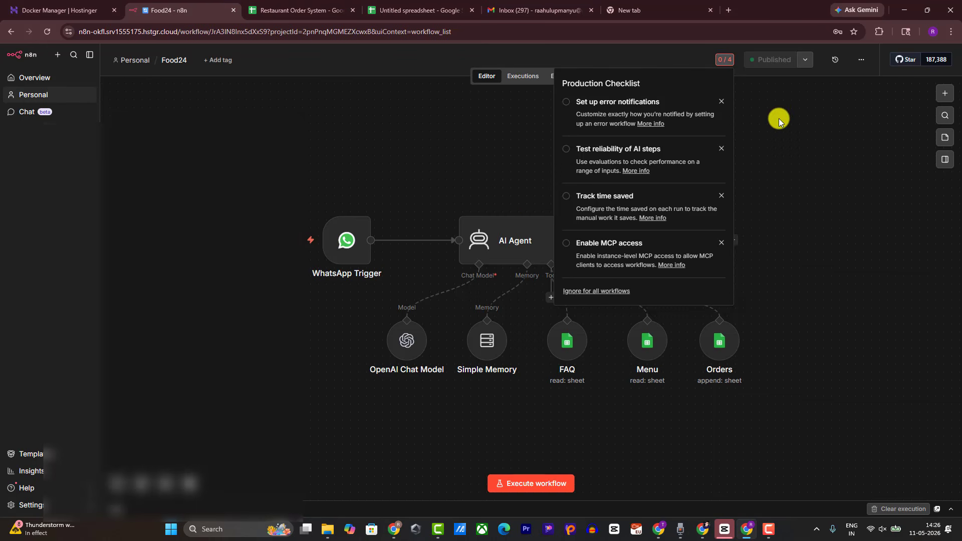
click(502, 484)
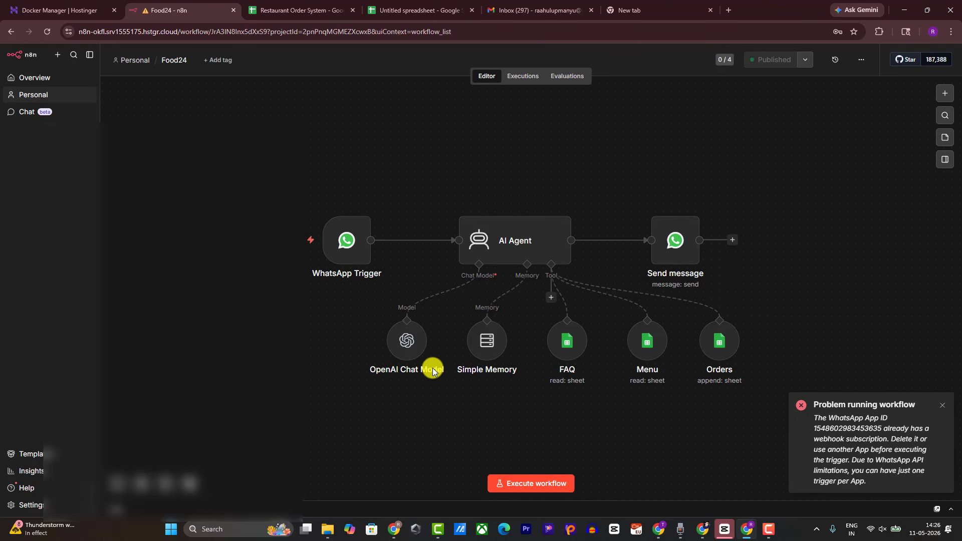
drag(814, 404, 883, 482)
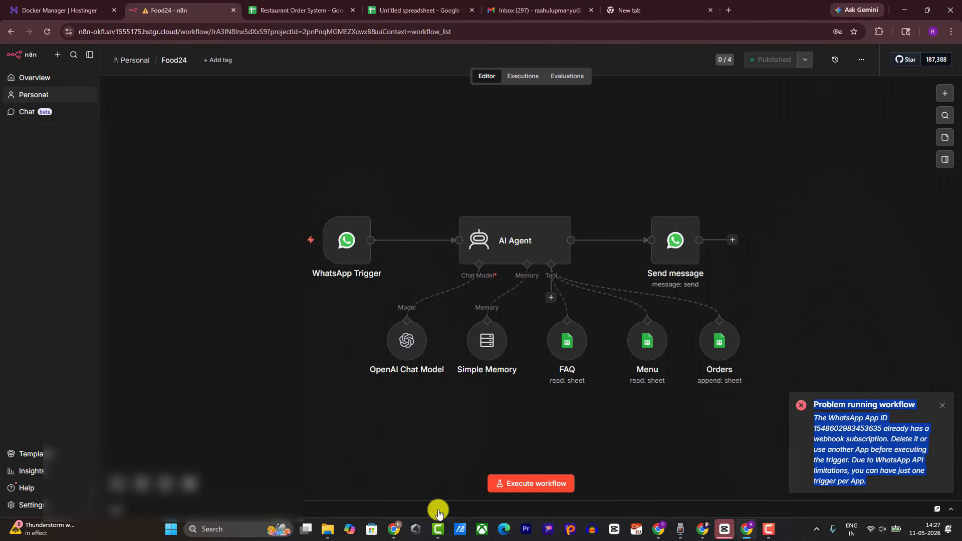
Open the Send message node's settings, then bring WhatsApp Web's Food24 chat forward.
double_click(659, 251)
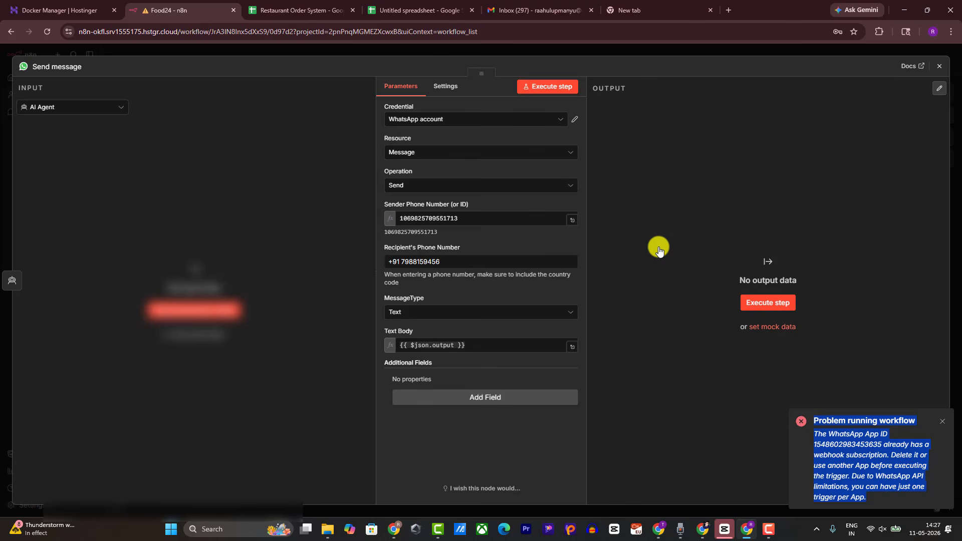
click(393, 529)
click(394, 530)
click(392, 531)
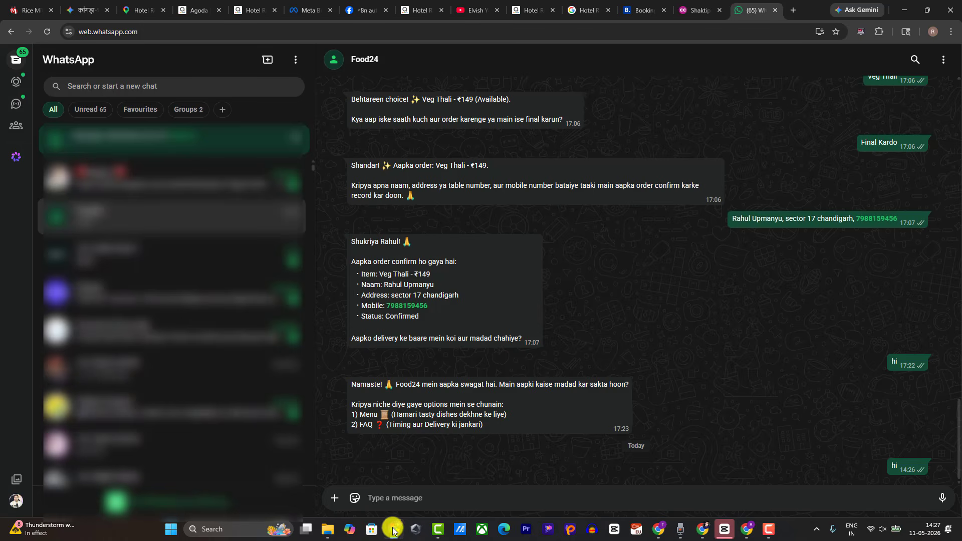
Generate and copy a fresh temporary WhatsApp access token in Meta, reconnecting the account.
click(375, 9)
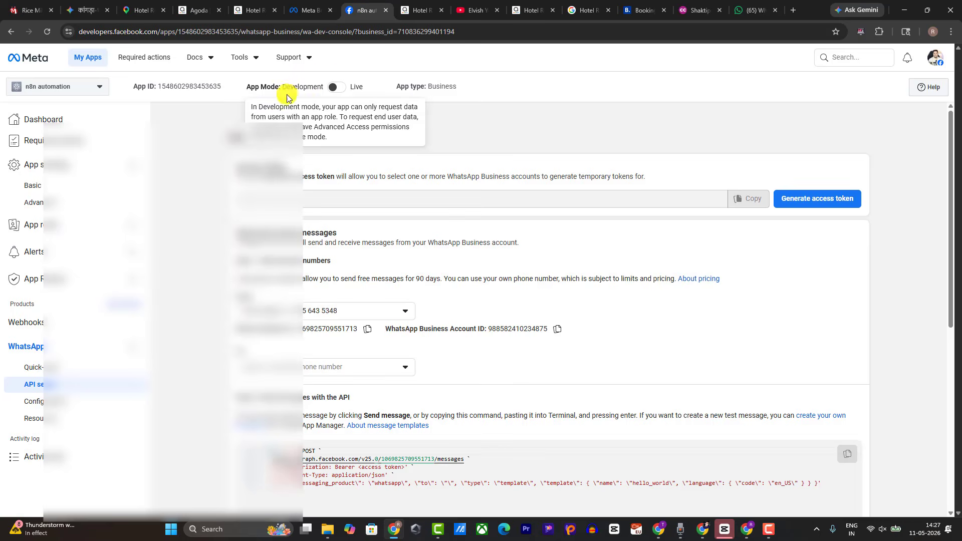
drag(291, 89, 247, 88)
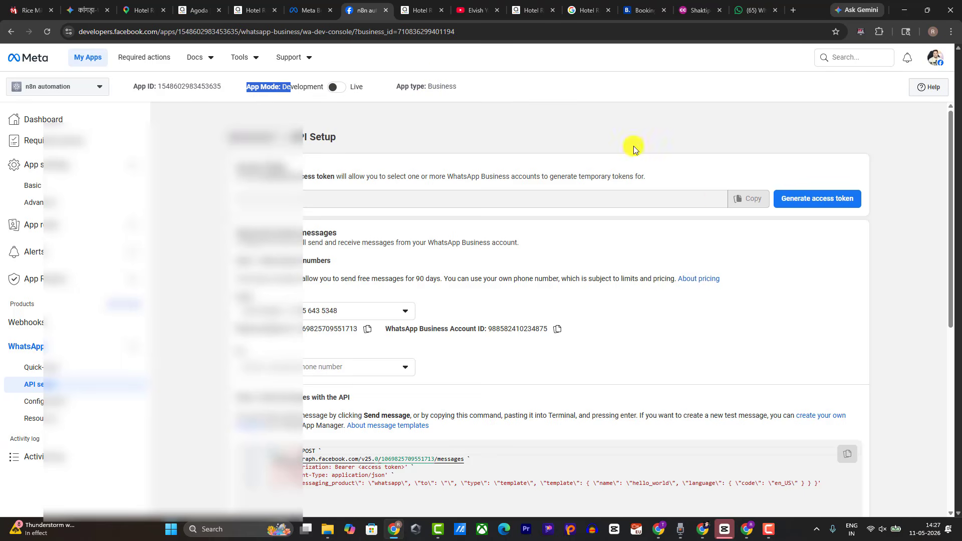
click(796, 198)
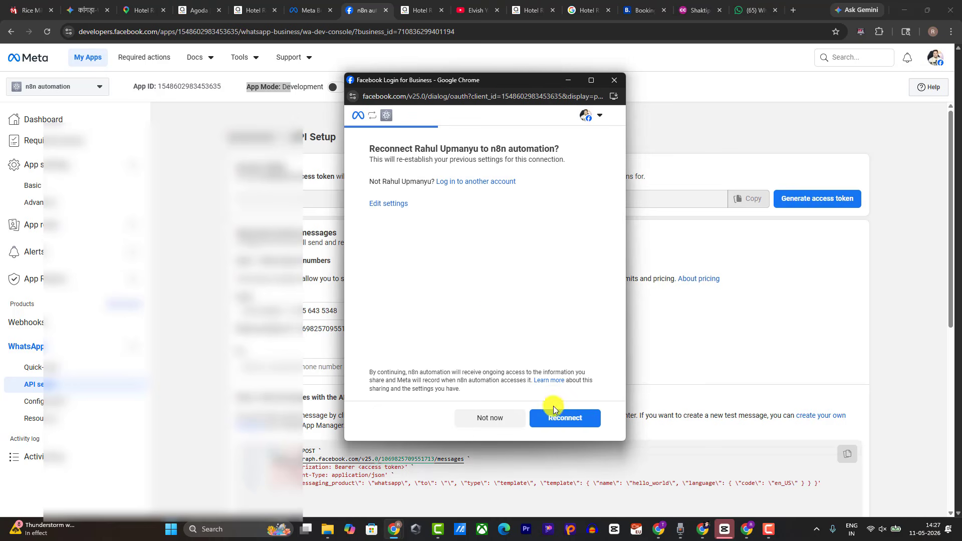
click(560, 424)
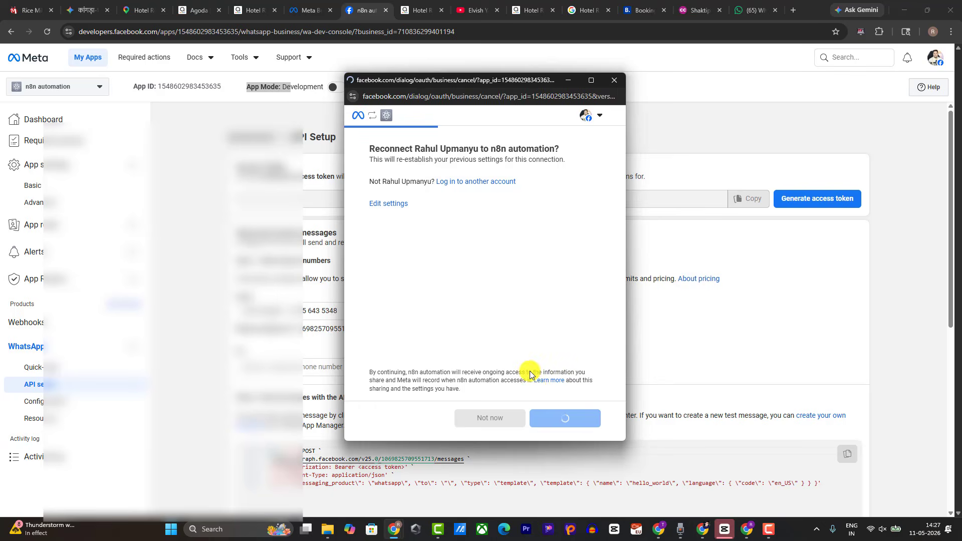
click(750, 198)
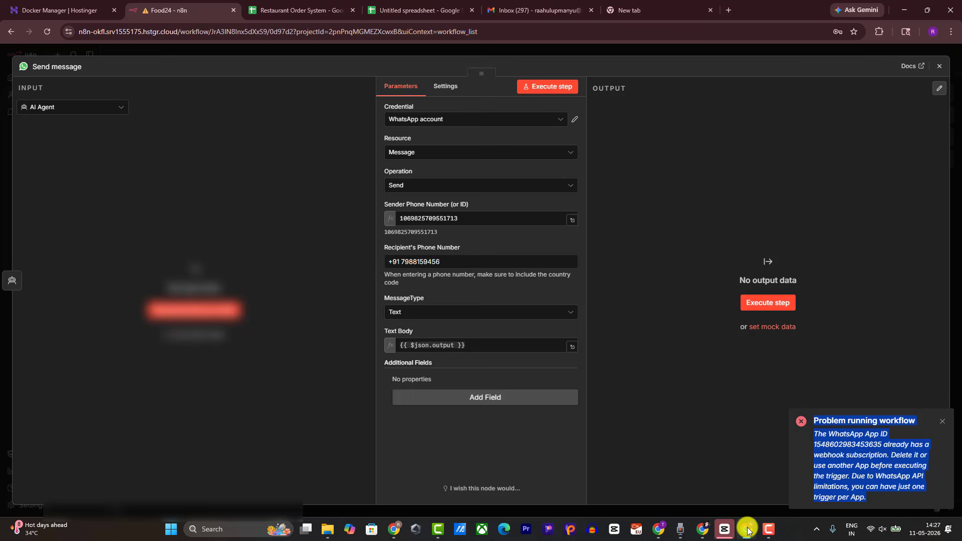
click(747, 529)
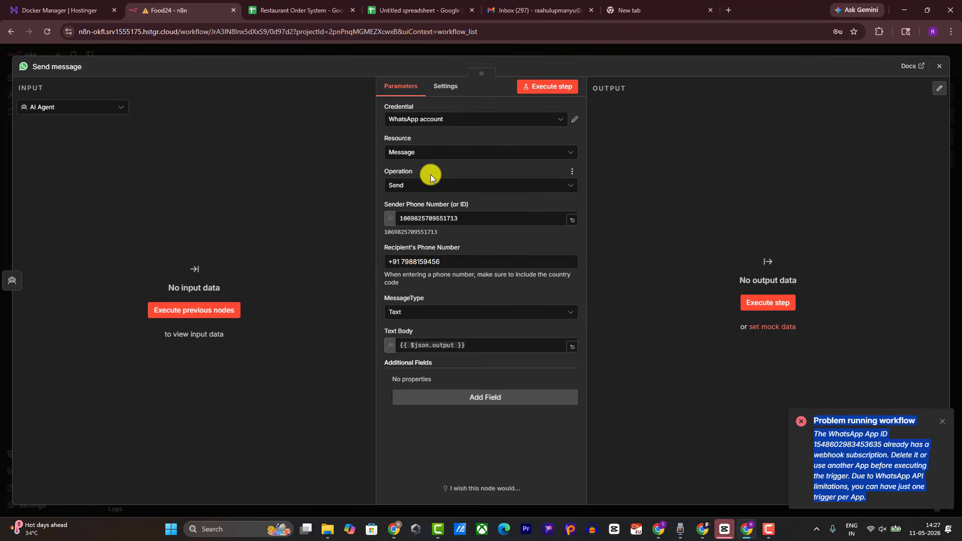
Replace the WhatsApp account credential's access token with the new one and retest the connection.
click(621, 125)
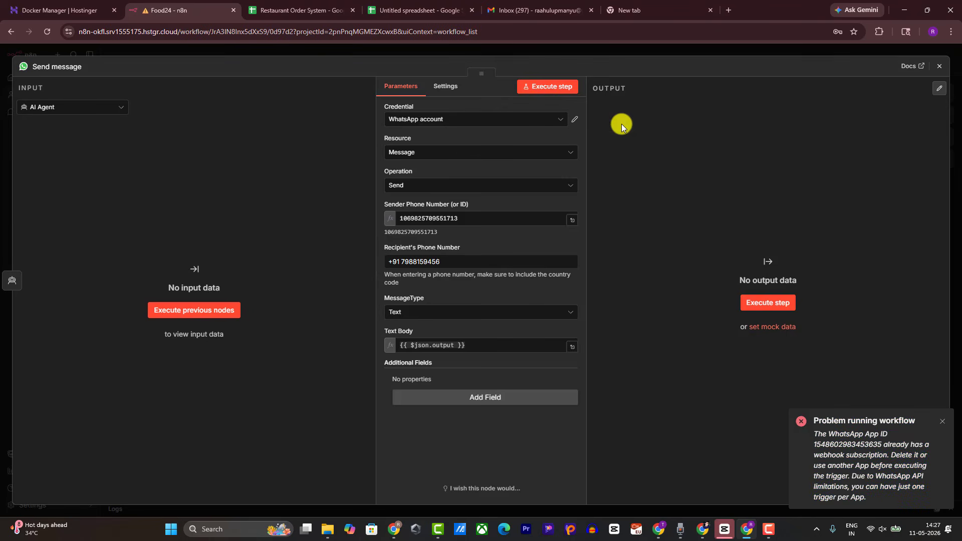
click(573, 119)
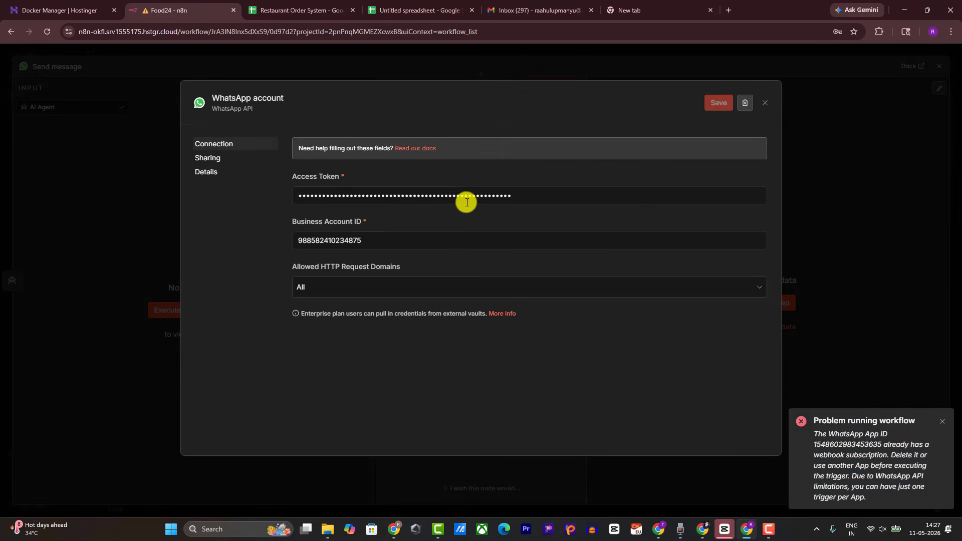
click(587, 241)
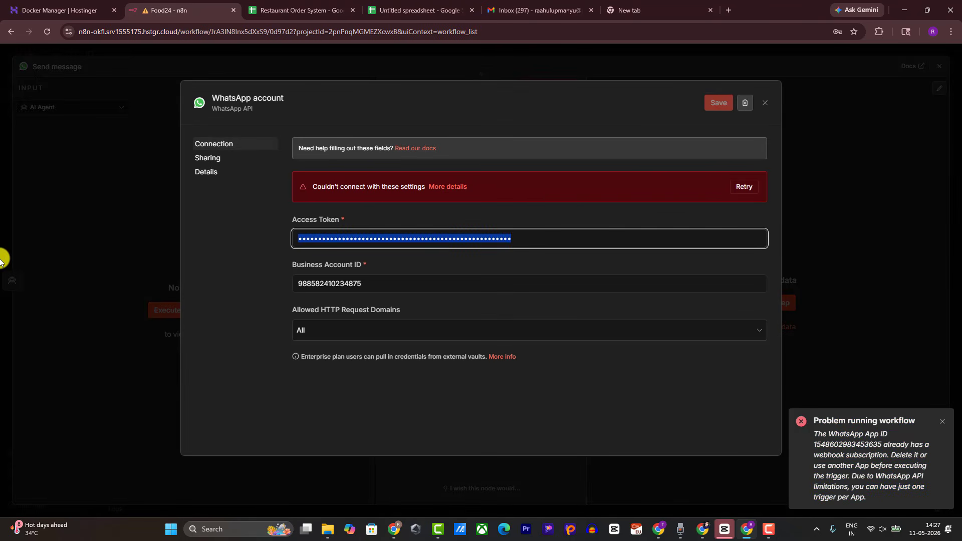
key(ctrl+v)
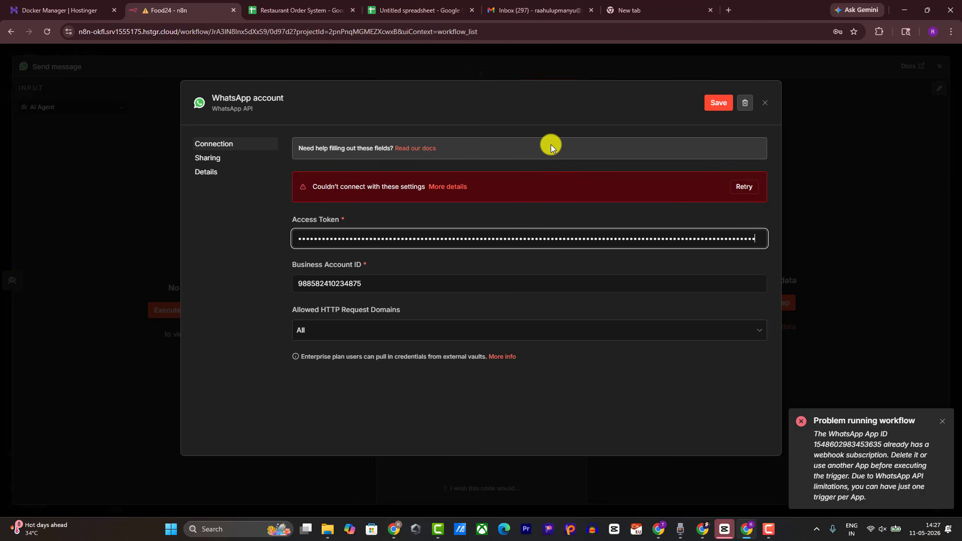
key(ctrl+a)
key(BackSpace)
key(ctrl+v)
click(741, 187)
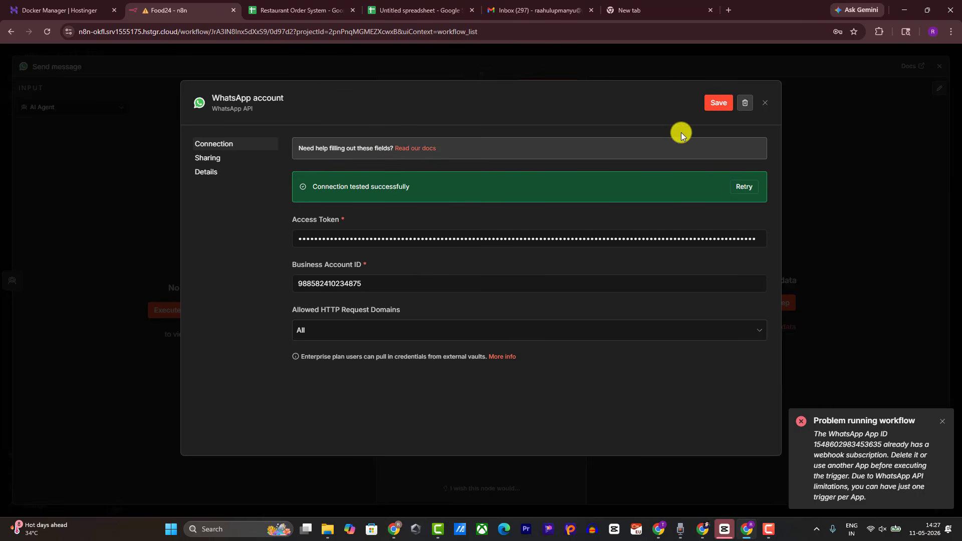
Close the credential and Send message settings, then run the workflow to await a WhatsApp event.
click(764, 104)
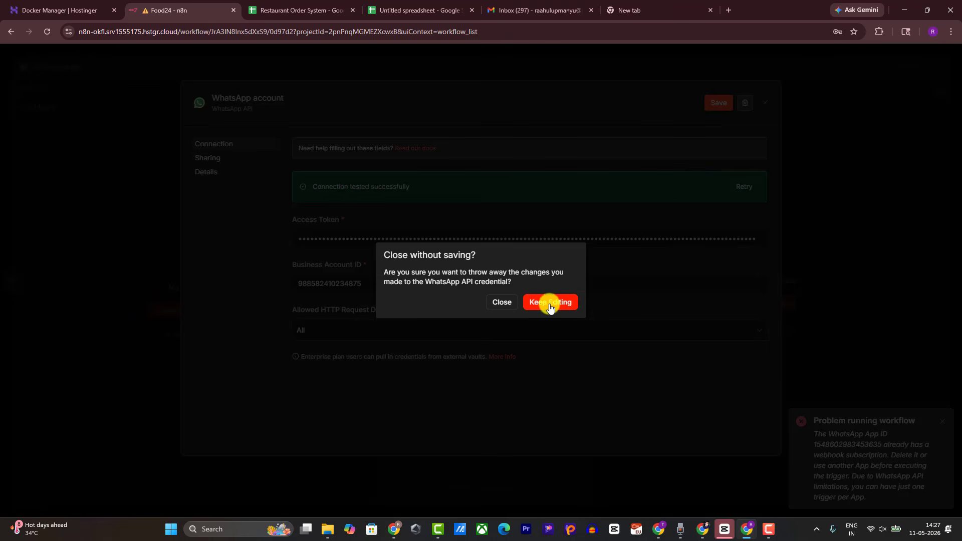
click(502, 302)
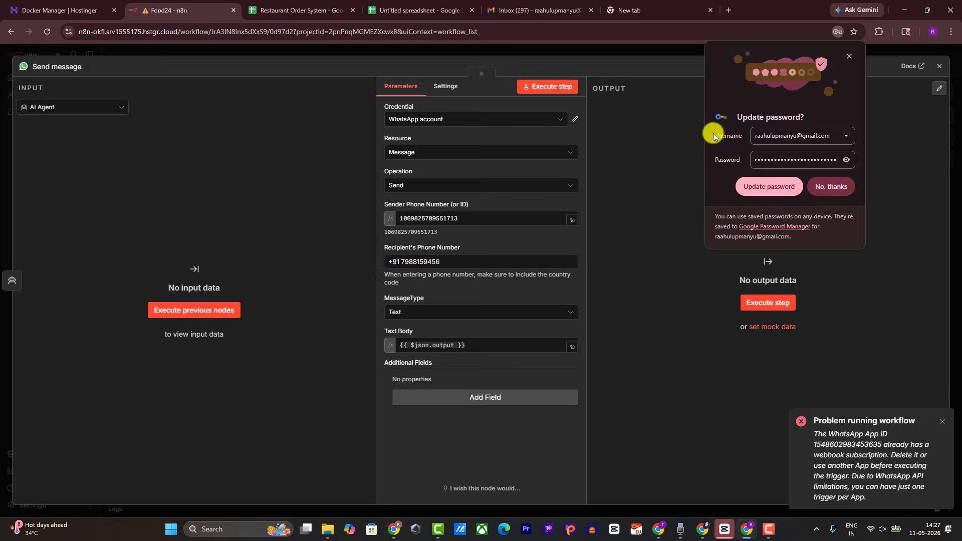
click(939, 66)
click(521, 484)
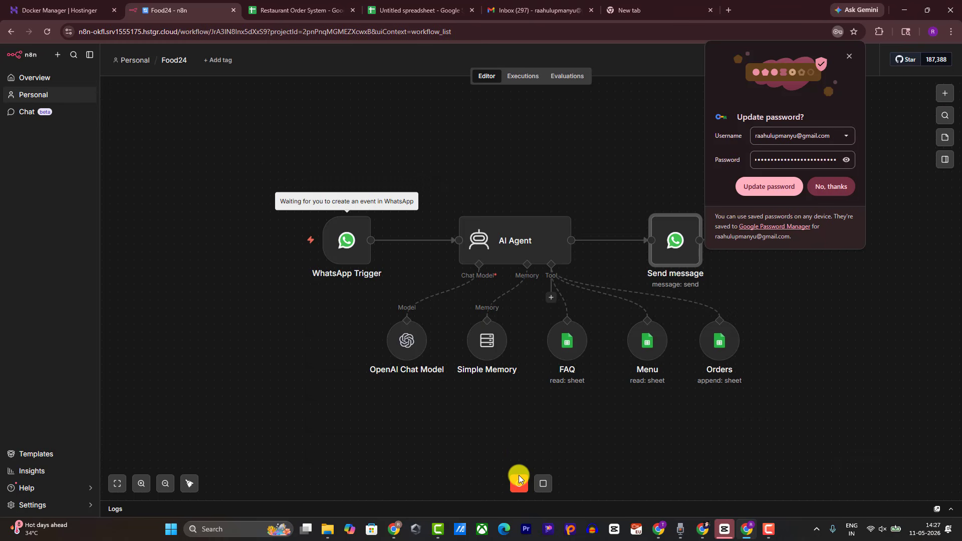
Send 'Hi' to the Food24 WhatsApp chat and check the successful run in n8n.
click(848, 57)
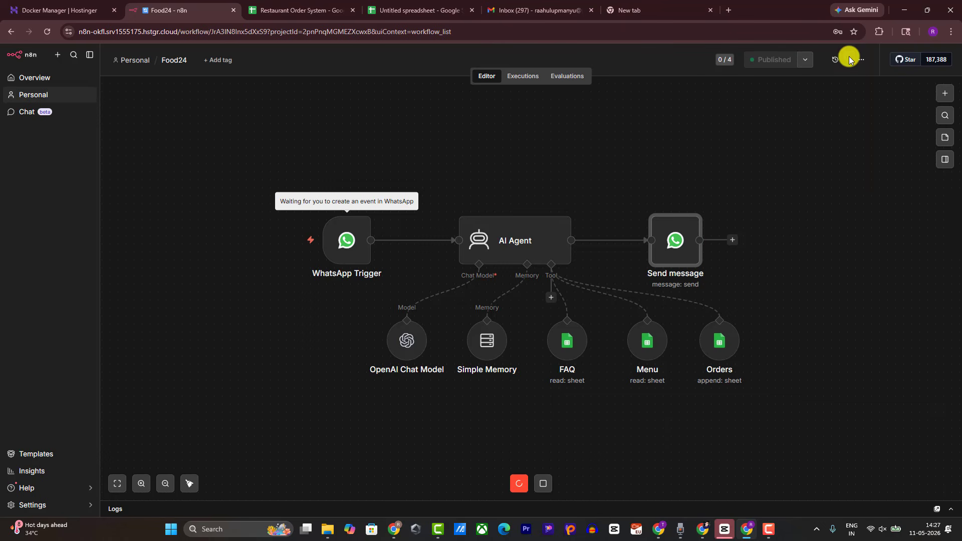
click(393, 529)
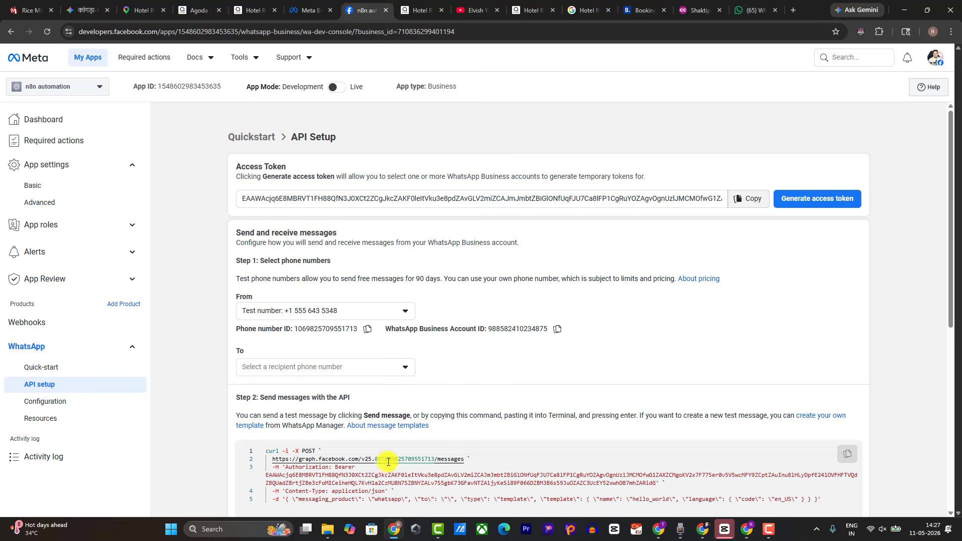
click(737, 6)
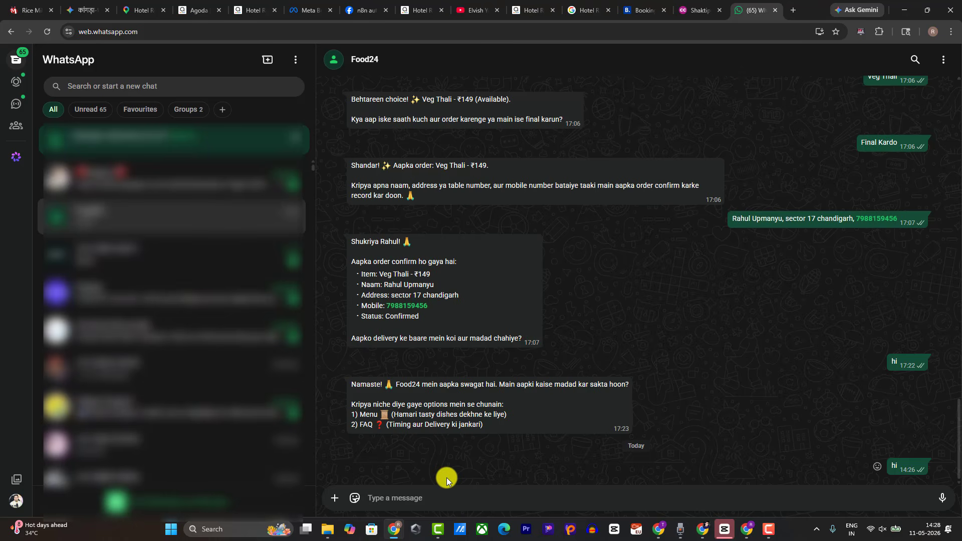
text(Hi)
key(Return)
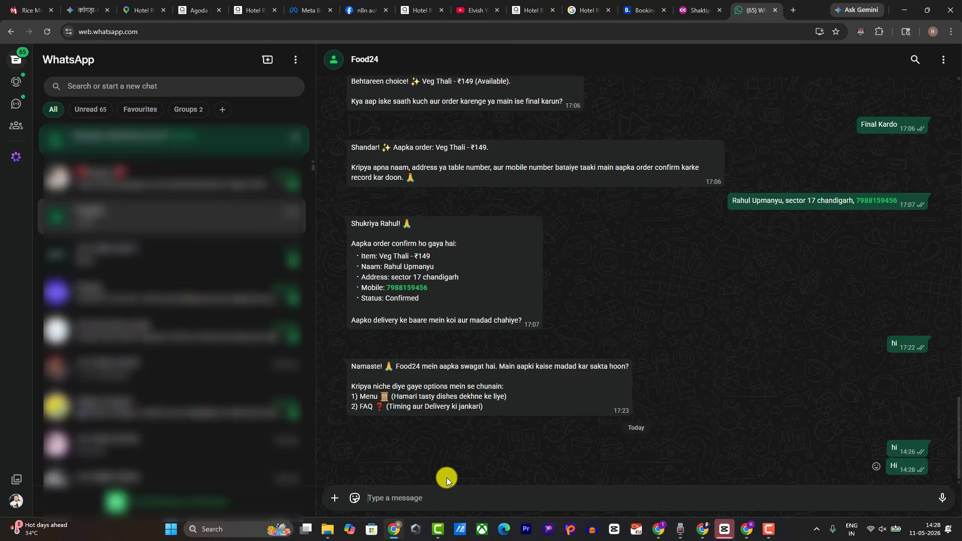
key(alt+Tab)
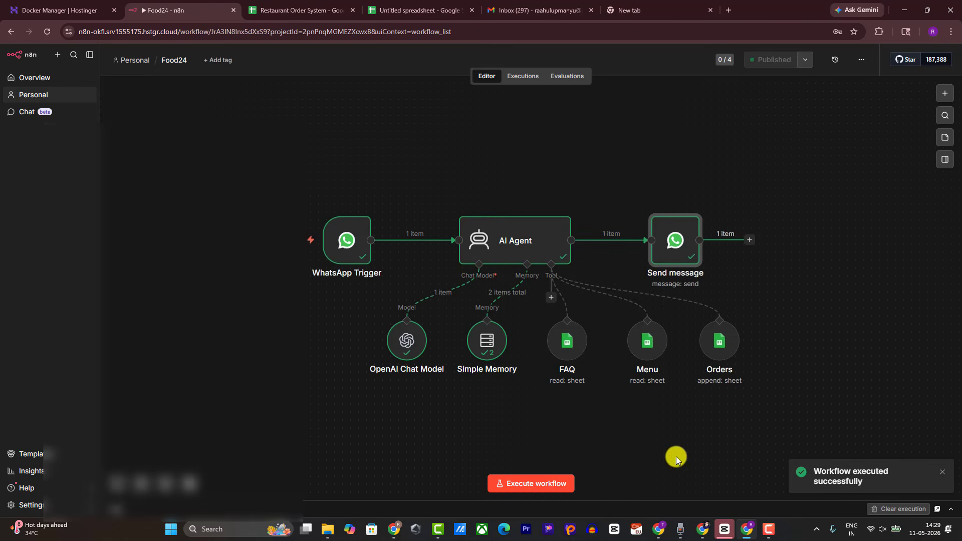
click(747, 529)
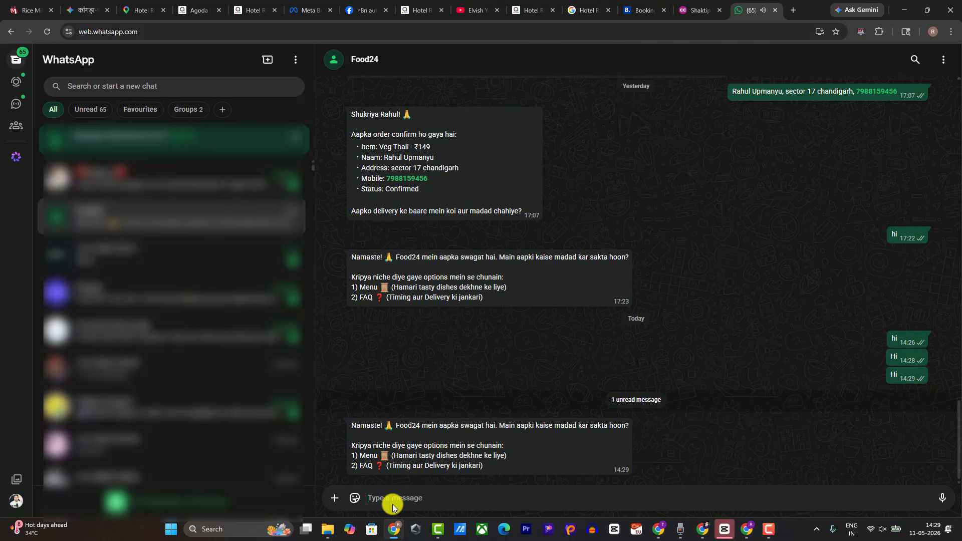
Send 'Menu' to Food24, receive the five-dish priced reply, and return to n8n.
text(1)
key(BackSpace)
text(Menu)
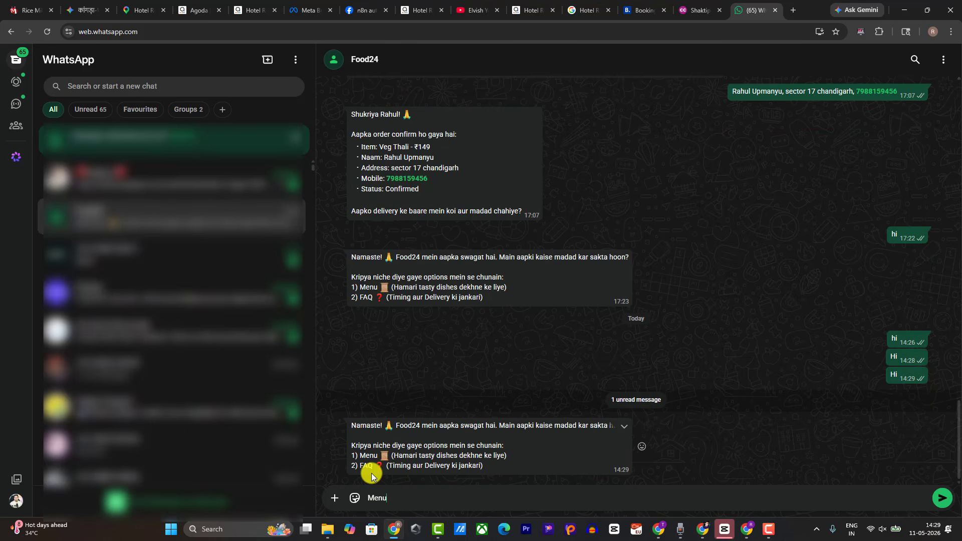
key(Return)
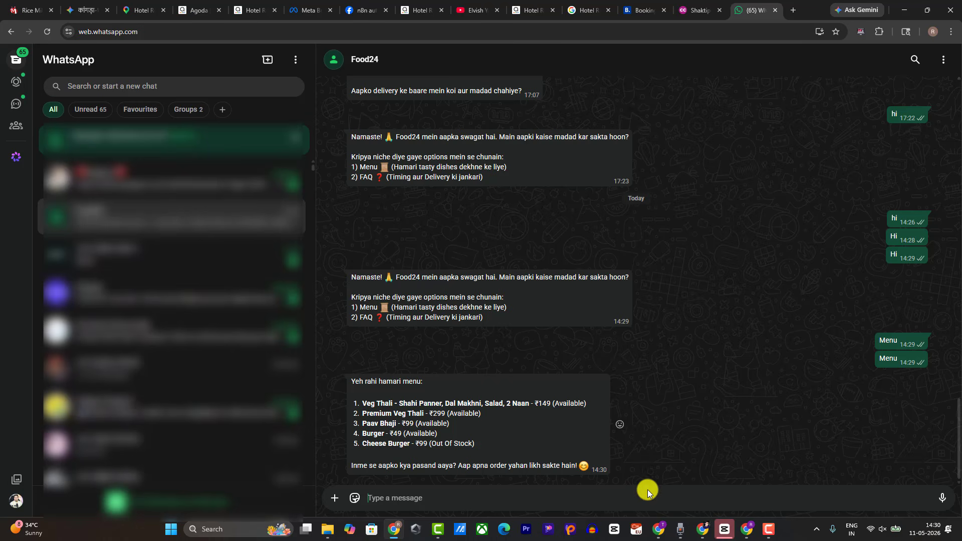
click(748, 529)
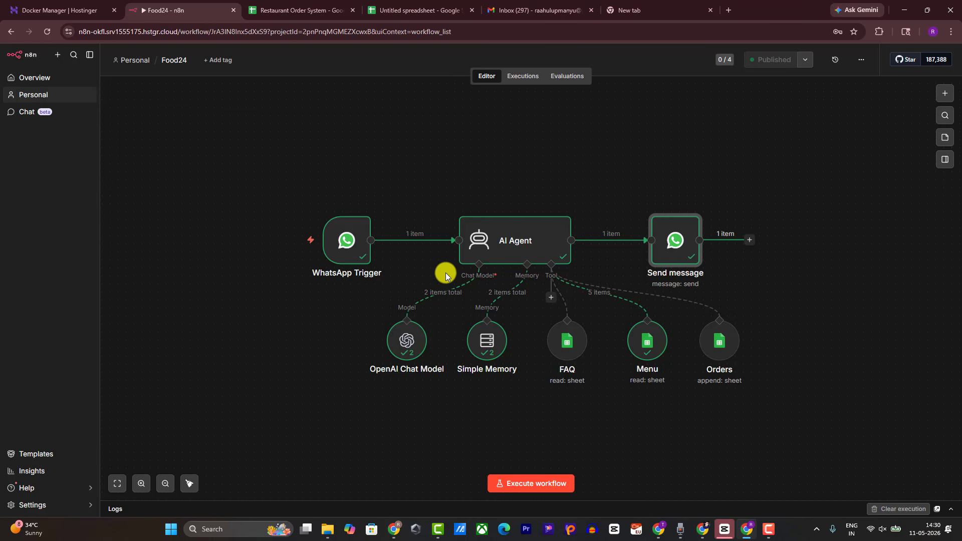
Abandon a 'pa' node search and box-select all eight Food24 workflow nodes.
click(943, 94)
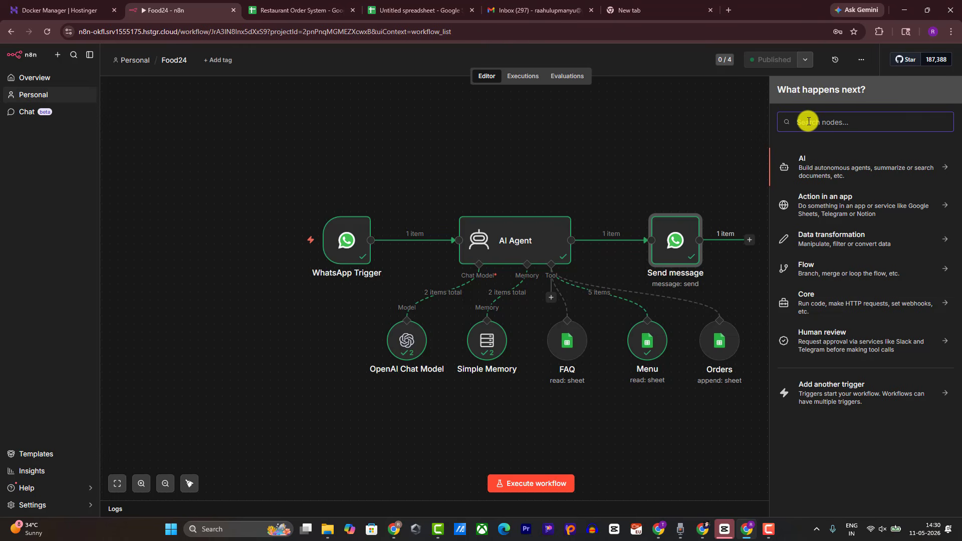
text(pa)
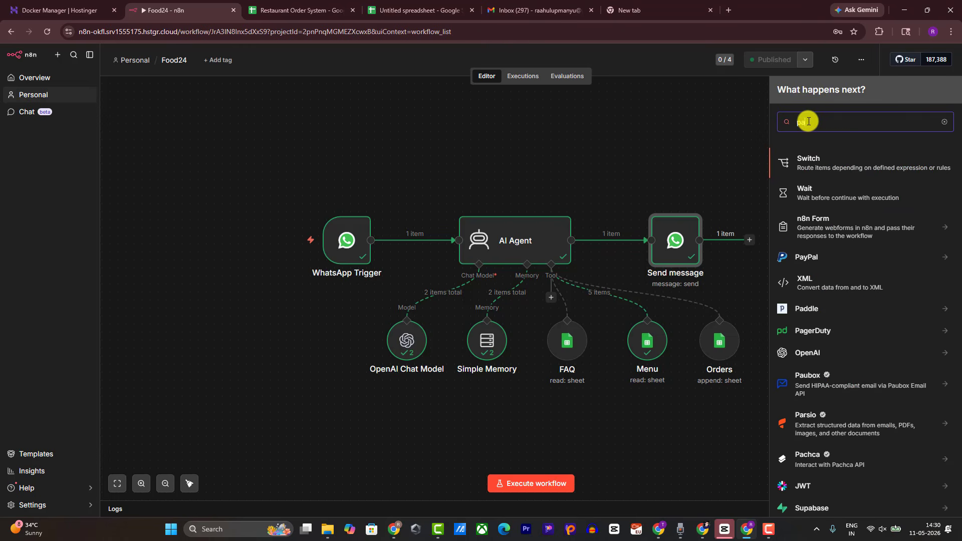
key(BackSpace)
key(BackSpace)
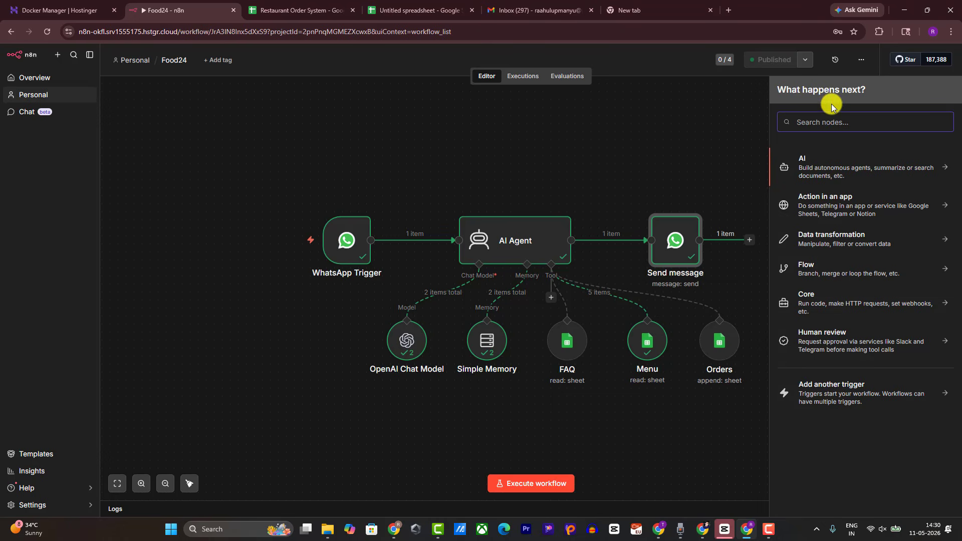
click(656, 99)
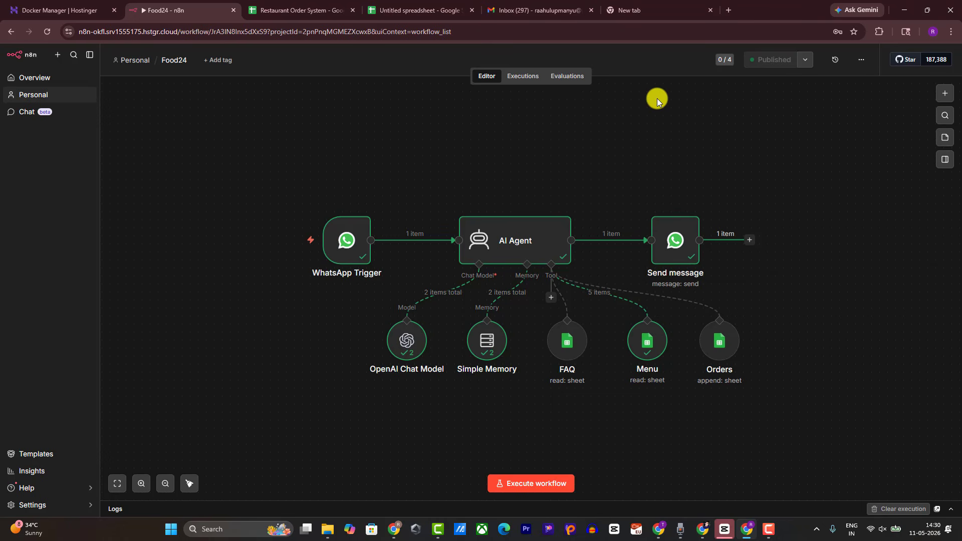
drag(301, 218, 764, 387)
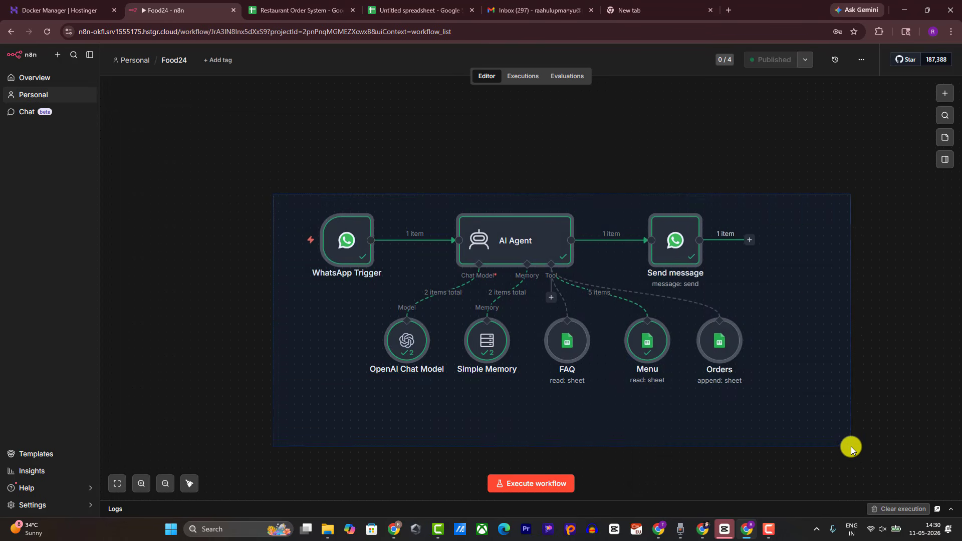